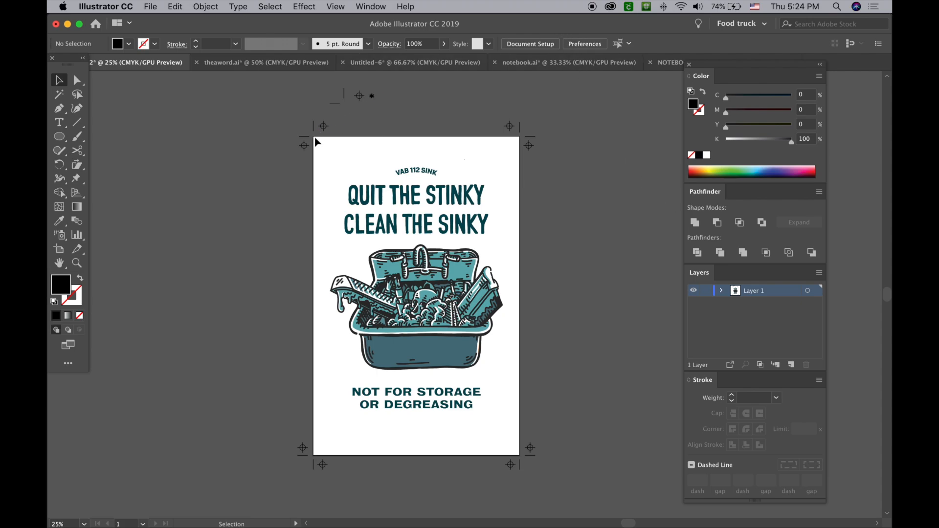
# - Inspect the poster artboard and its marks, then move the mark group onto a new Reg/Crop layer above Layer 1
pyautogui.click(60, 249)
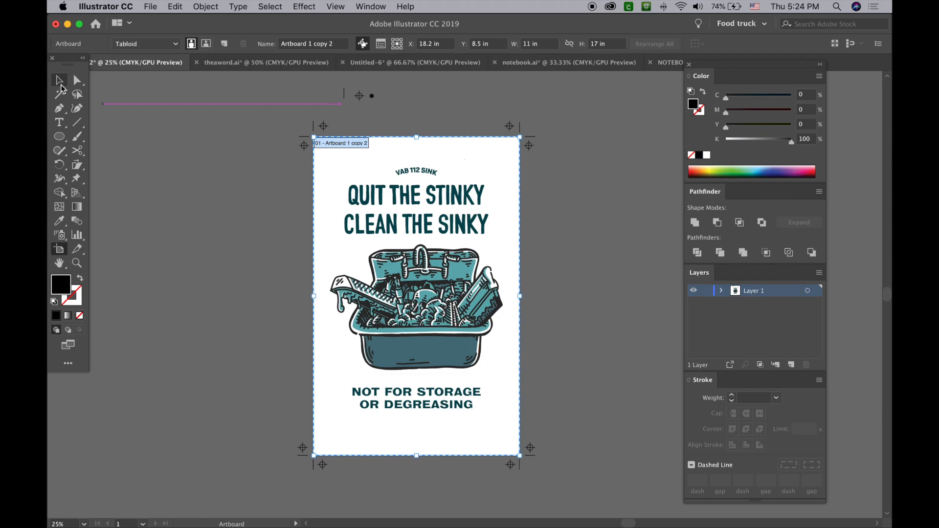
pyautogui.click(61, 80)
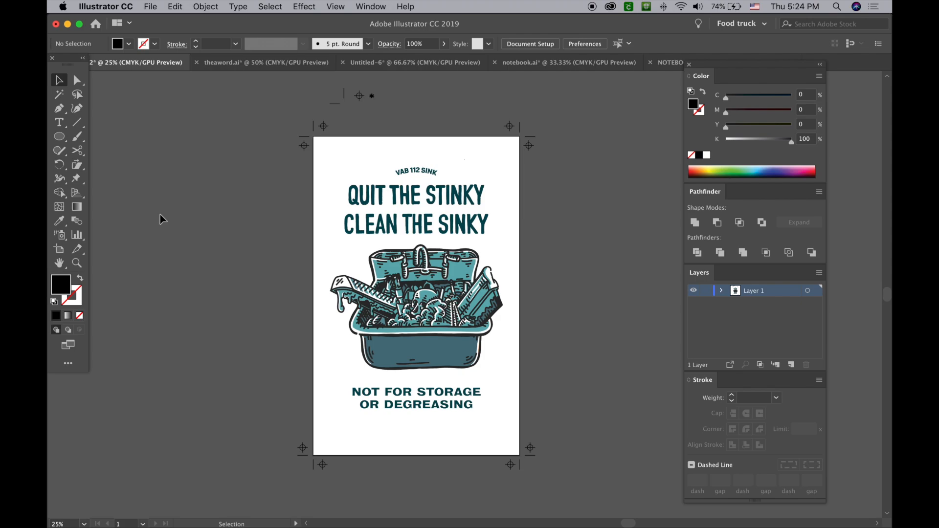
pyautogui.click(60, 249)
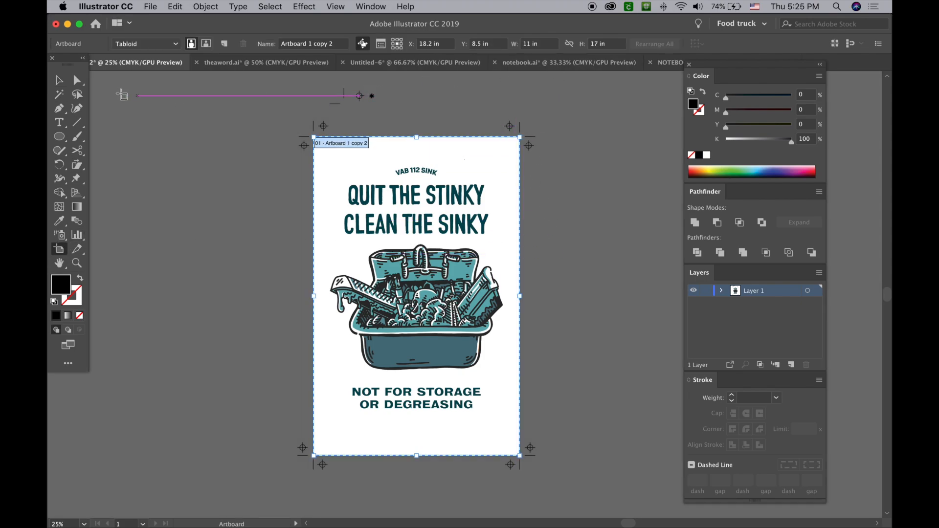
pyautogui.click(59, 81)
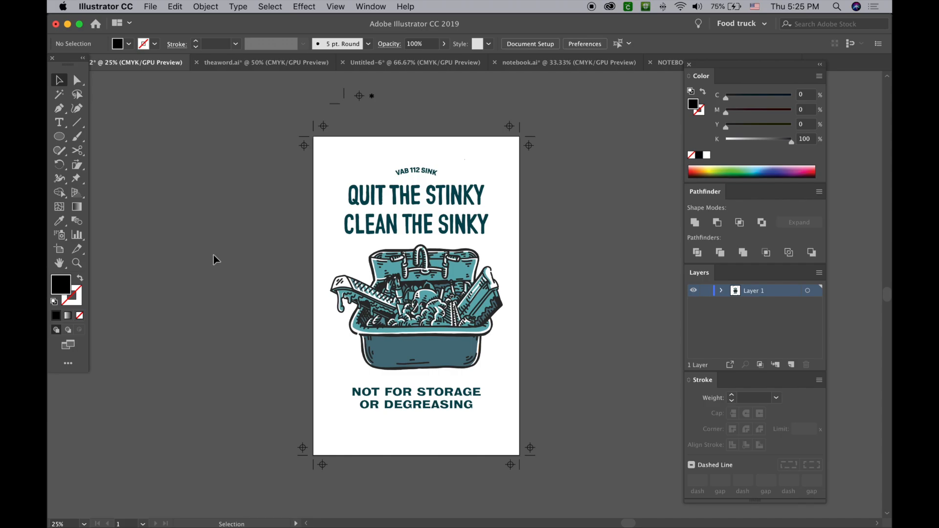
pyautogui.scroll(5, 214, 259)
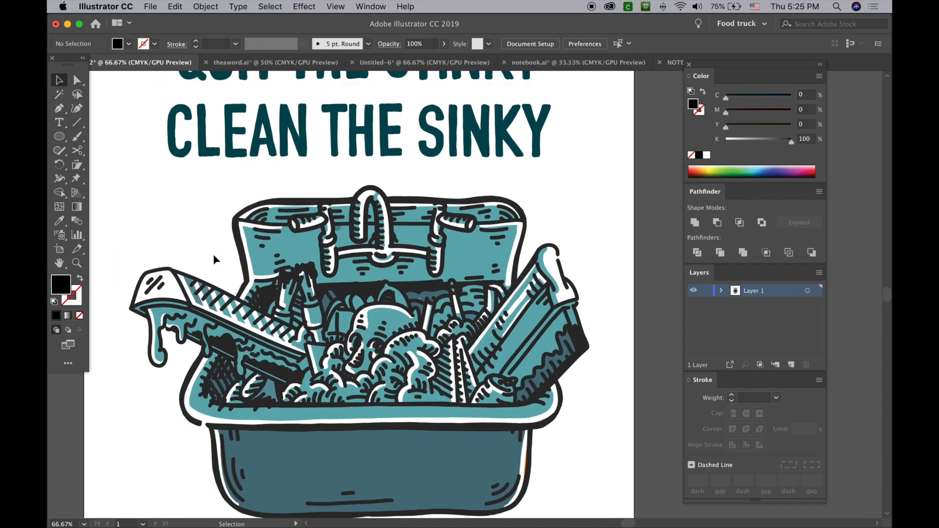
pyautogui.scroll(-2, 216, 260)
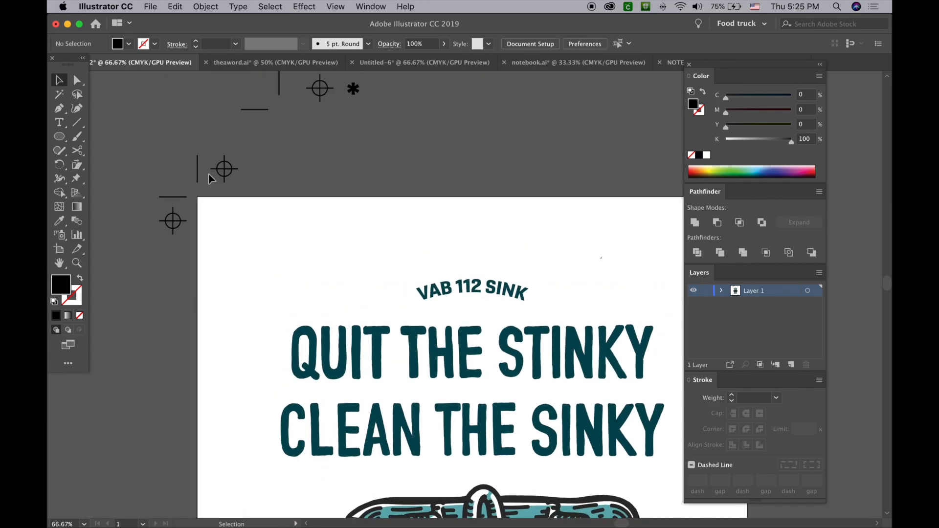
pyautogui.scroll(5, 211, 179)
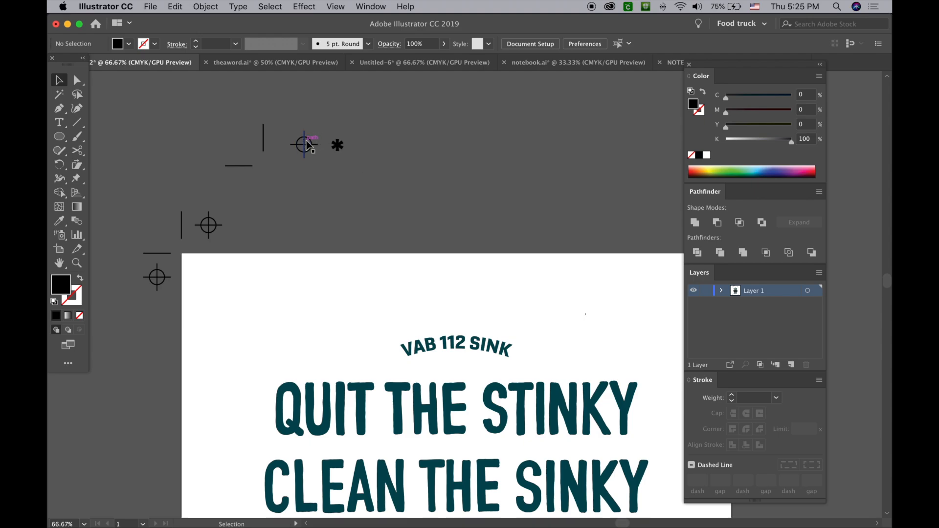
pyautogui.moveTo(337, 144); pyautogui.dragTo(338, 147)
pyautogui.scroll(-2, 228, 260)
pyautogui.scroll(-6, 228, 260)
pyautogui.scroll(-5, 228, 260)
pyautogui.scroll(-4, 228, 261)
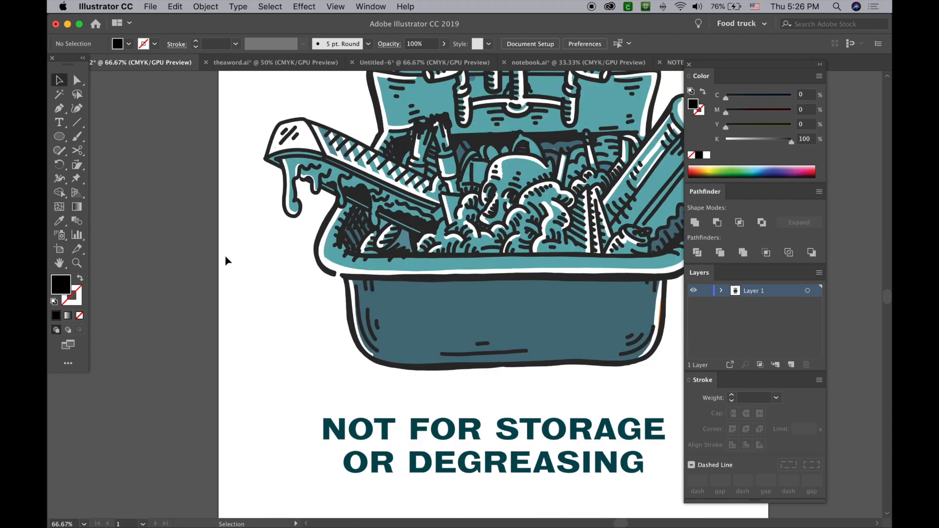
pyautogui.scroll(-4, 228, 261)
pyautogui.scroll(-3, 227, 260)
pyautogui.scroll(2, 228, 260)
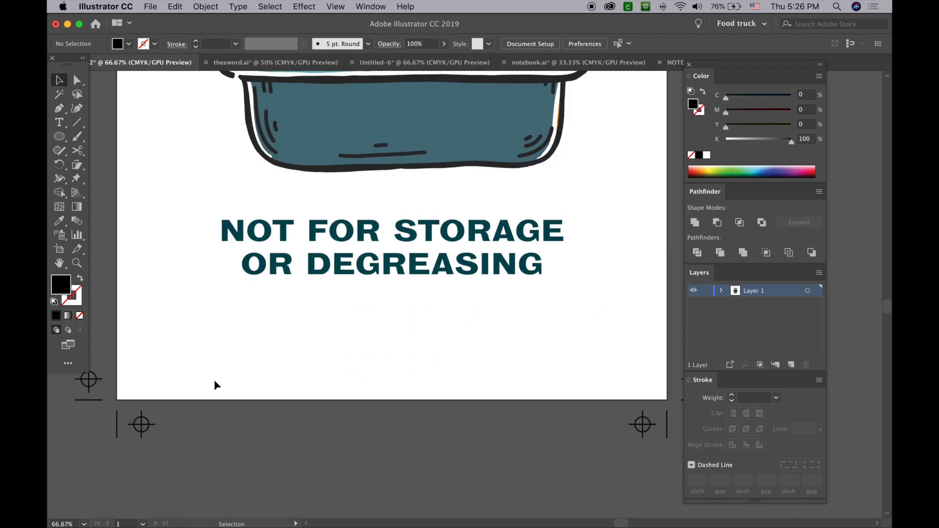
pyautogui.hscroll(6, 221, 385)
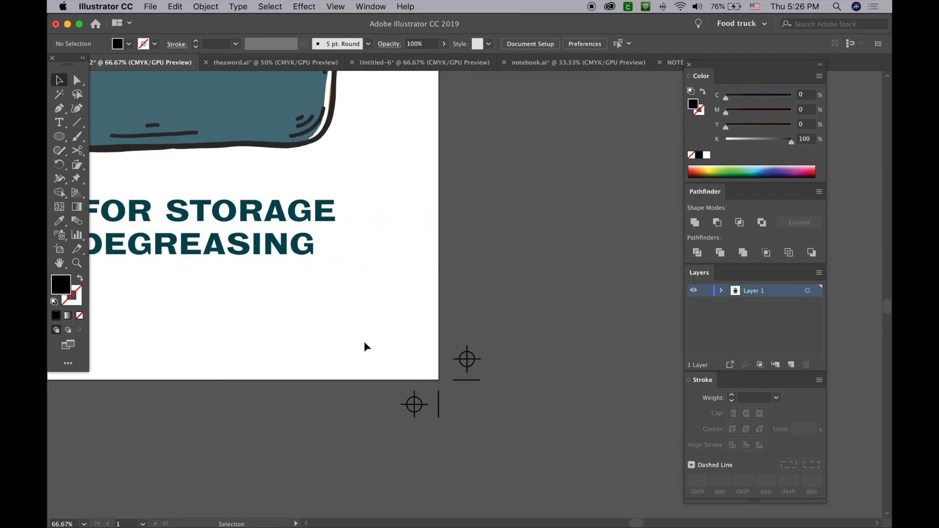
pyautogui.scroll(6, 404, 290)
pyautogui.scroll(5, 404, 290)
pyautogui.scroll(5, 405, 290)
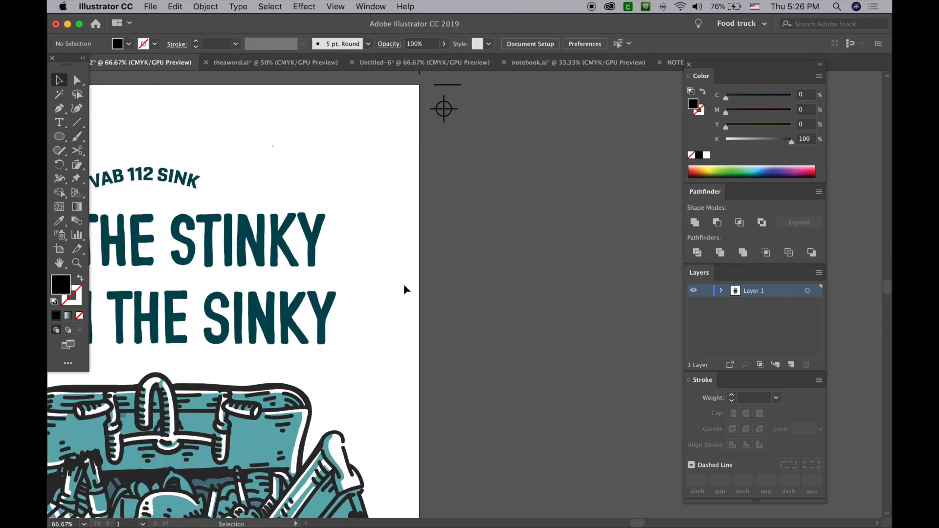
pyautogui.scroll(3, 404, 291)
pyautogui.scroll(-2, 351, 213)
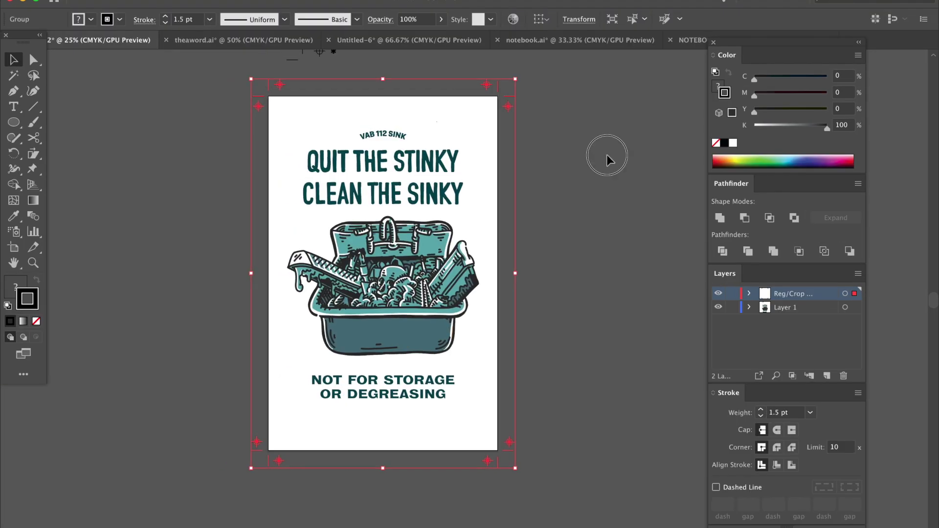
pyautogui.click(609, 160)
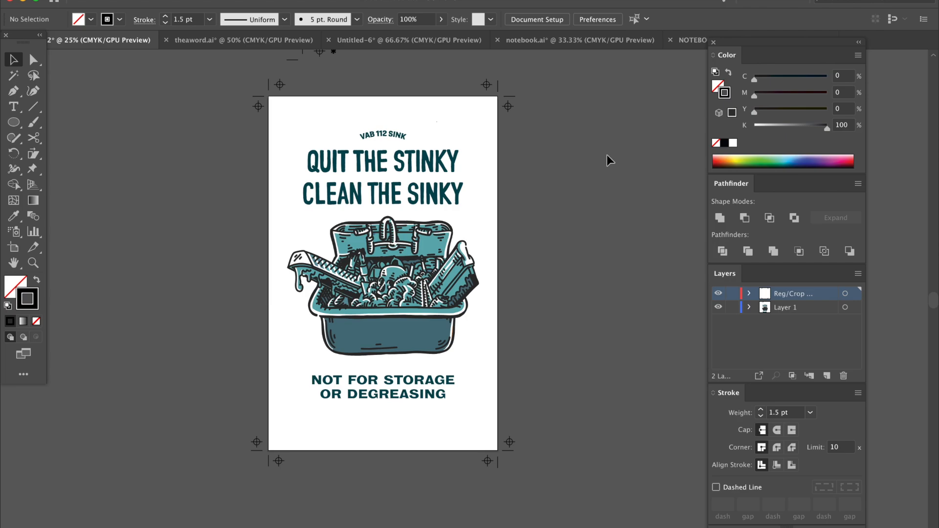
# - Hide the selected mark group and rename the layer to Reg/Crop Marks
pyautogui.click(514, 105)
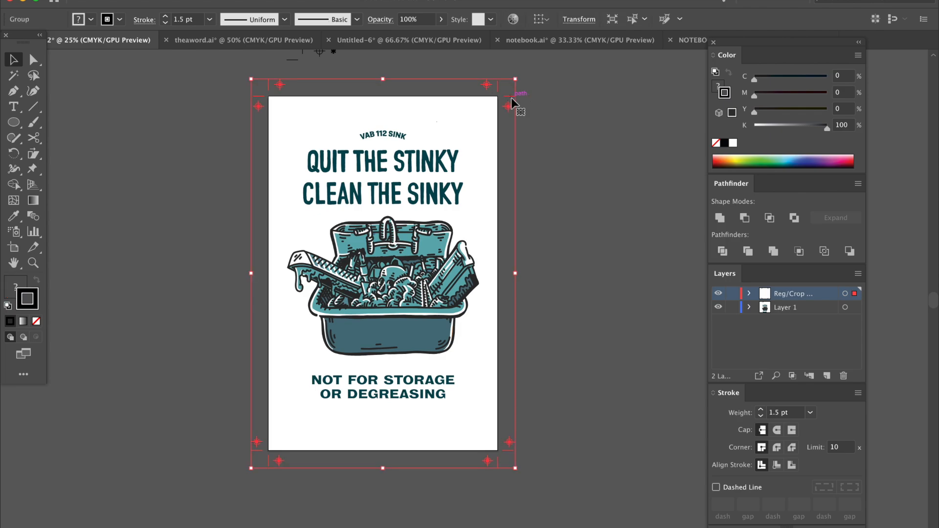
pyautogui.press('Delete')
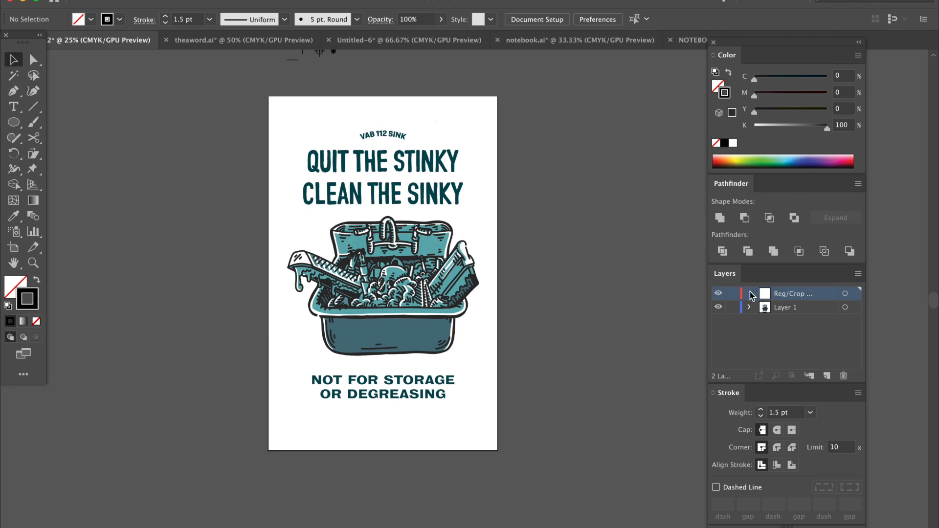
pyautogui.doubleClick(793, 295)
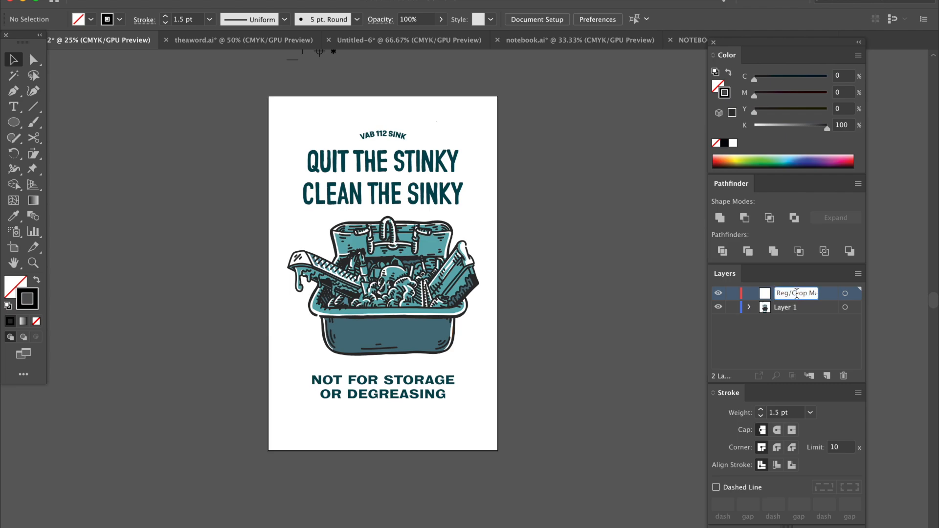
pyautogui.click(790, 297)
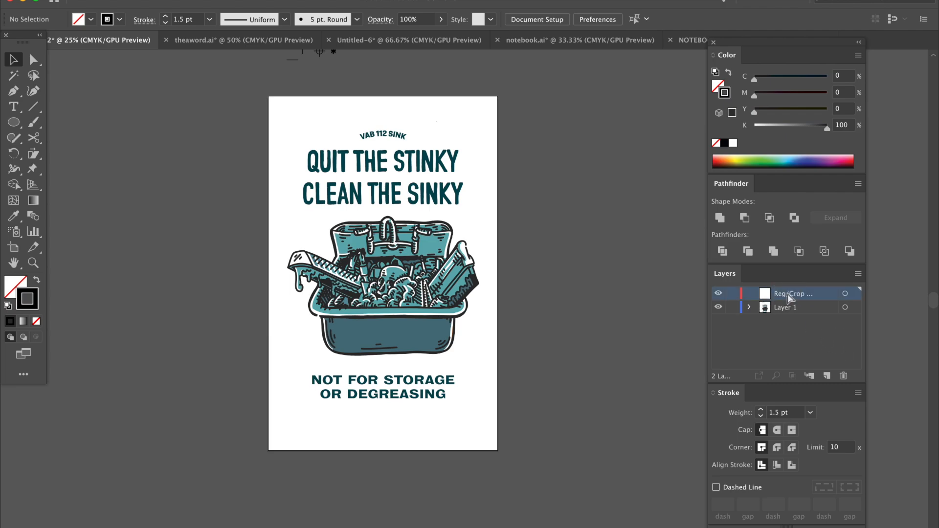
# - Toggle the Reg/Crop Marks layer's visibility back on and lock it, leaving the marks visible but uneditable
pyautogui.click(845, 294)
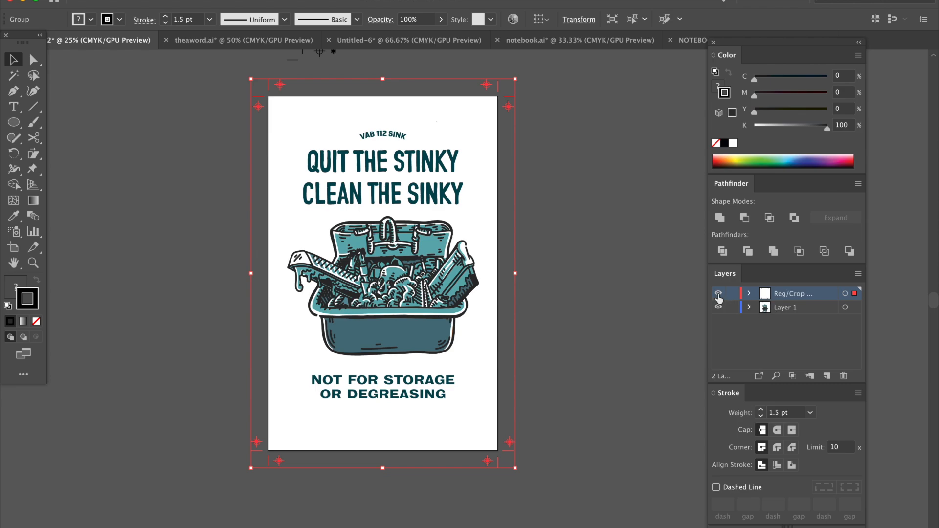
pyautogui.click(718, 295)
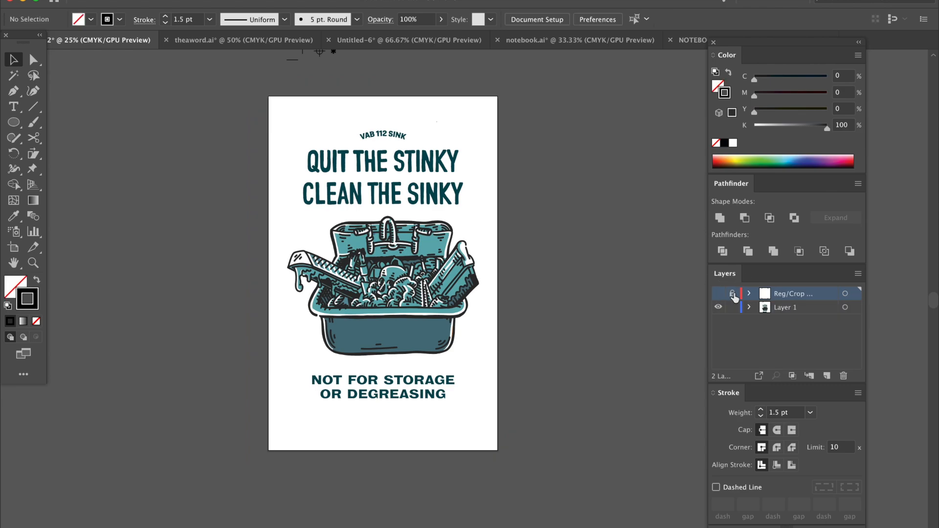
pyautogui.click(719, 294)
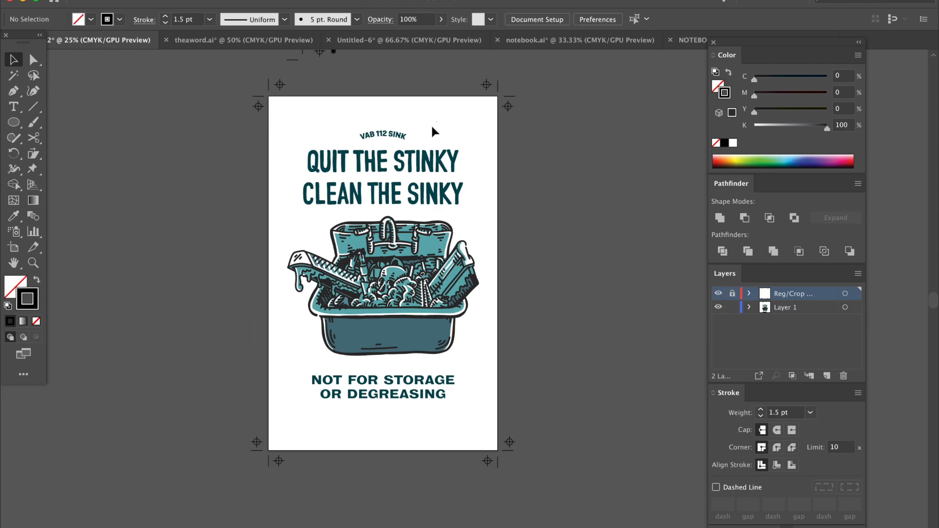
pyautogui.moveTo(470, 187); pyautogui.dragTo(367, 209)
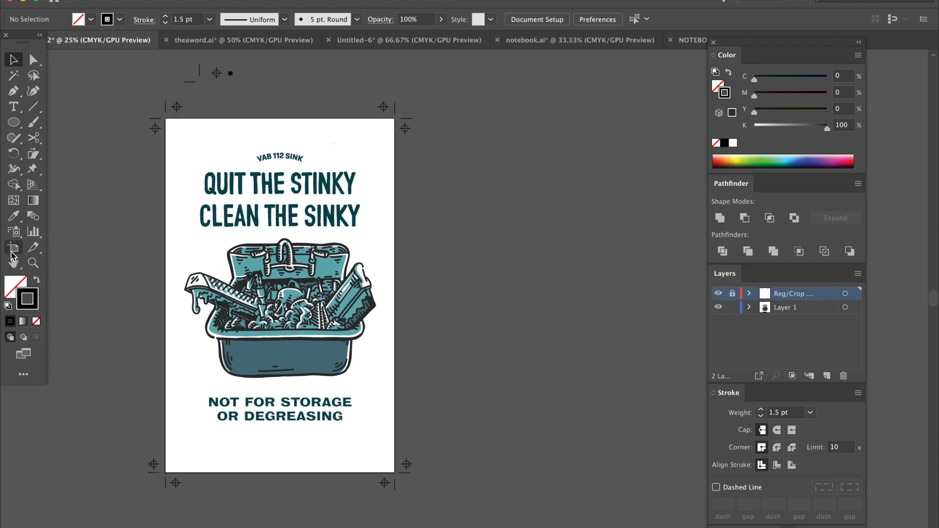
pyautogui.click(13, 251)
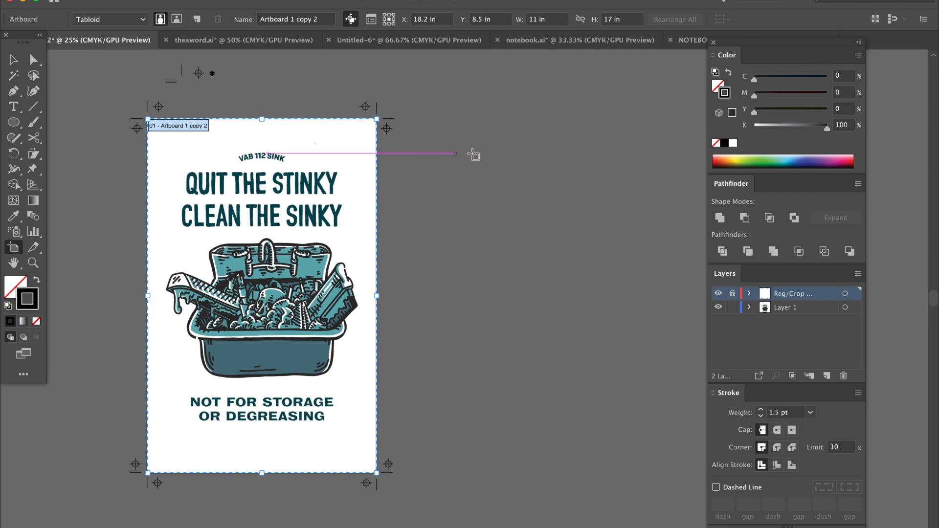
pyautogui.hscroll(1, 475, 156)
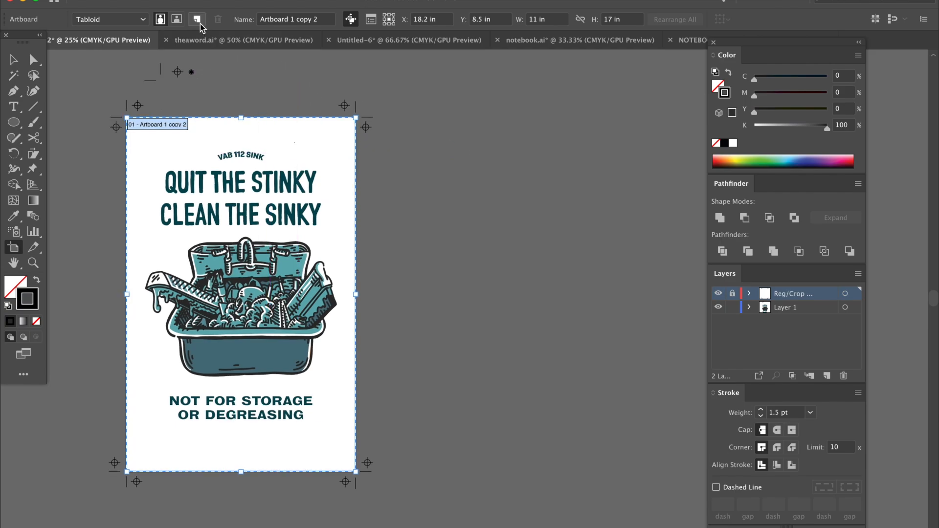
# - Add a blank tabloid artboard to the right of the poster and select all the poster artwork
pyautogui.click(199, 23)
pyautogui.moveTo(427, 199); pyautogui.dragTo(468, 217)
pyautogui.click(14, 59)
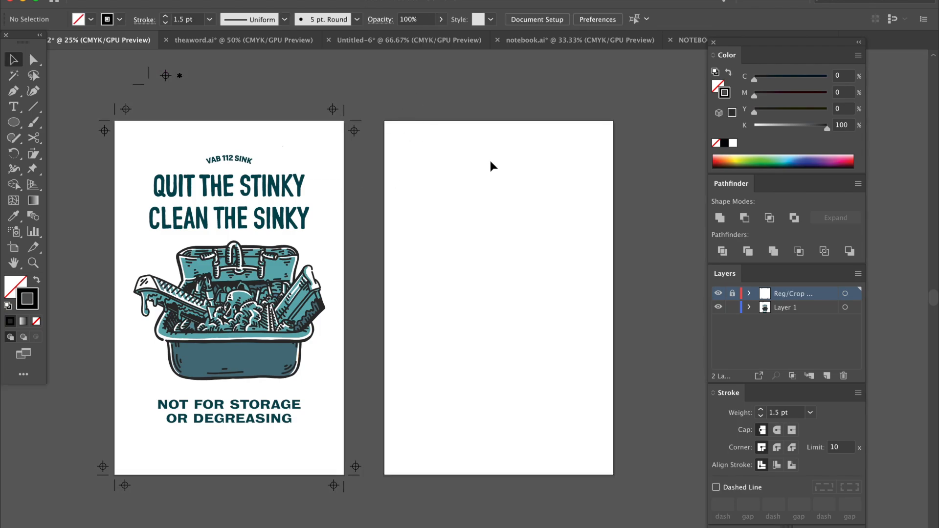
pyautogui.scroll(2, 553, 327)
pyautogui.scroll(2, 553, 326)
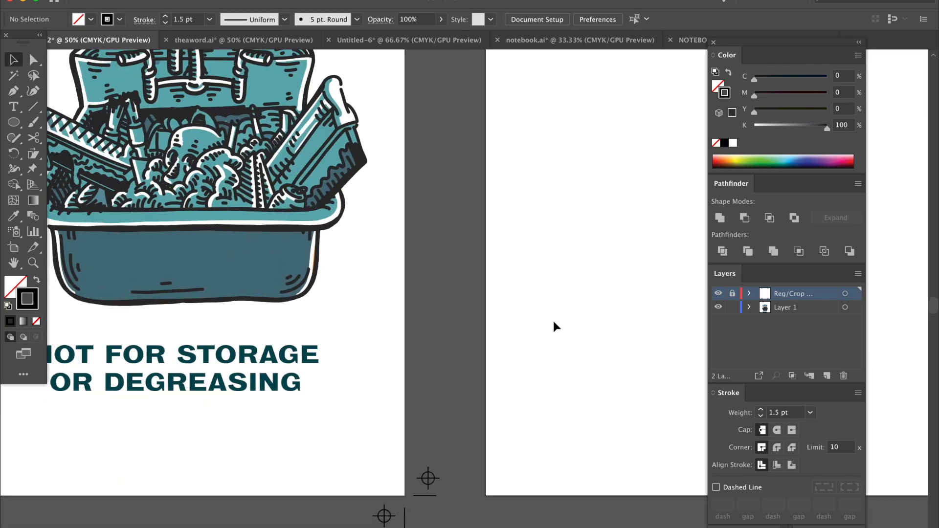
pyautogui.scroll(-2, 554, 327)
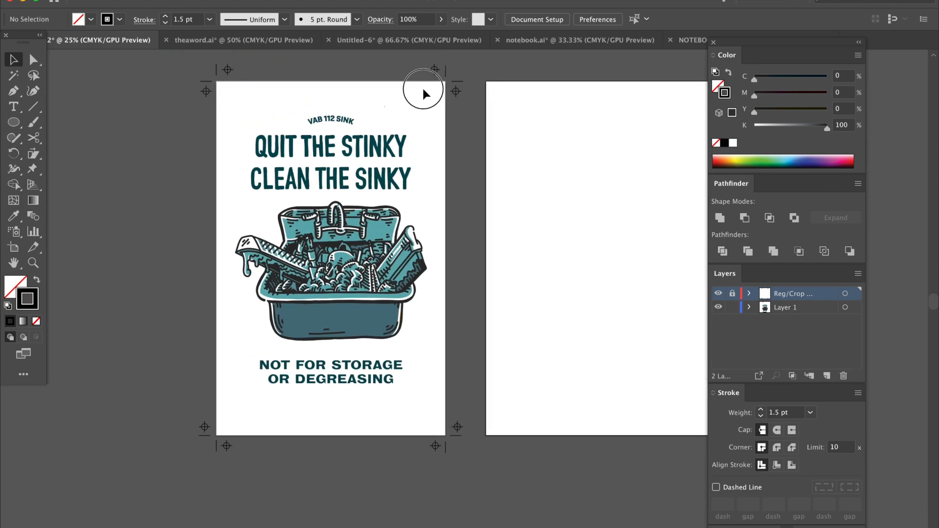
pyautogui.moveTo(422, 86); pyautogui.dragTo(234, 399)
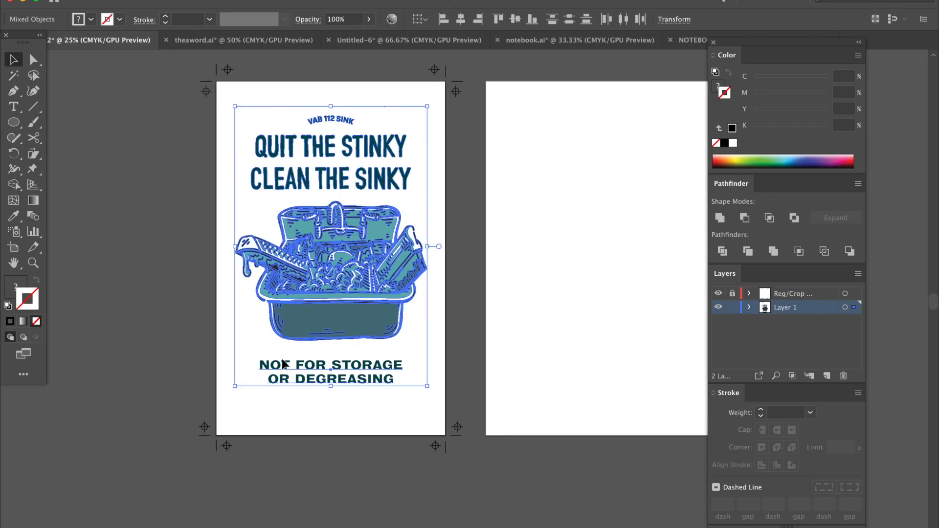
# - Abandon the Recolor Artwork attempt, keeping the original teal colours, and deselect everything
pyautogui.click(392, 19)
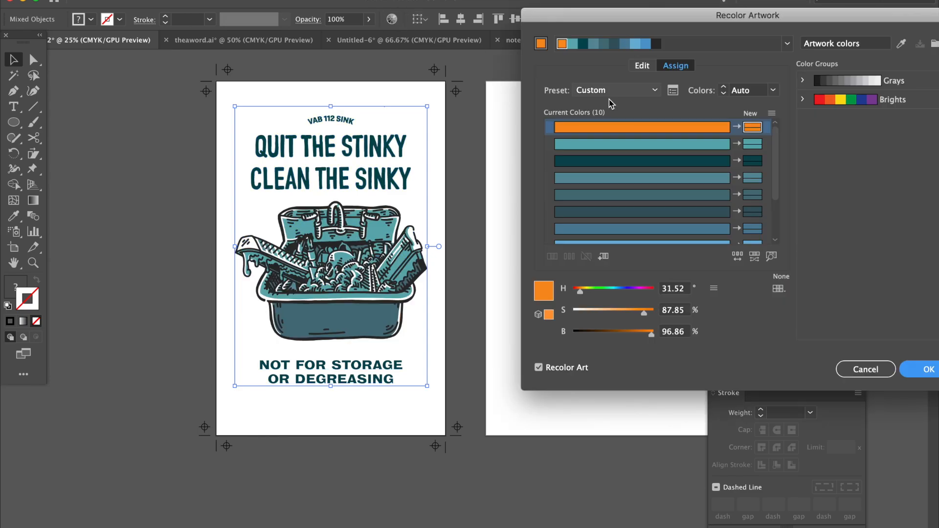
pyautogui.scroll(-3, 677, 183)
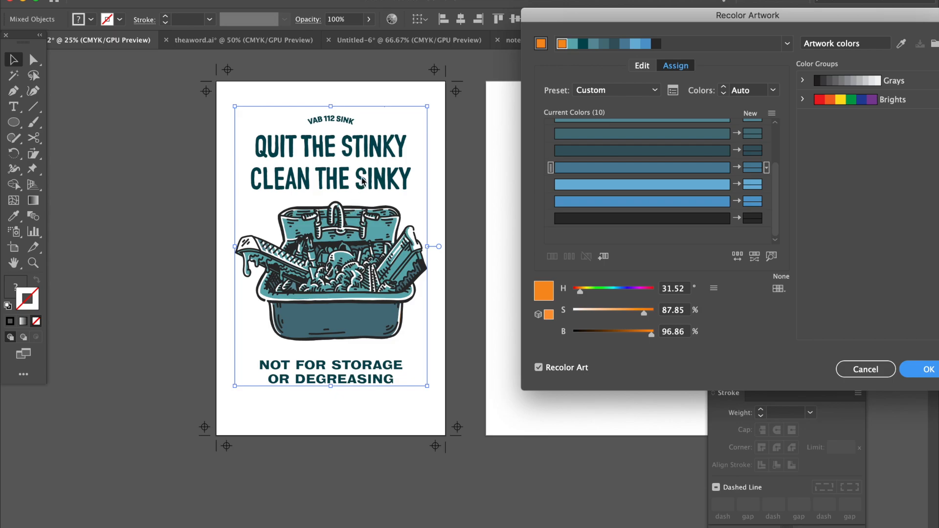
pyautogui.click(871, 370)
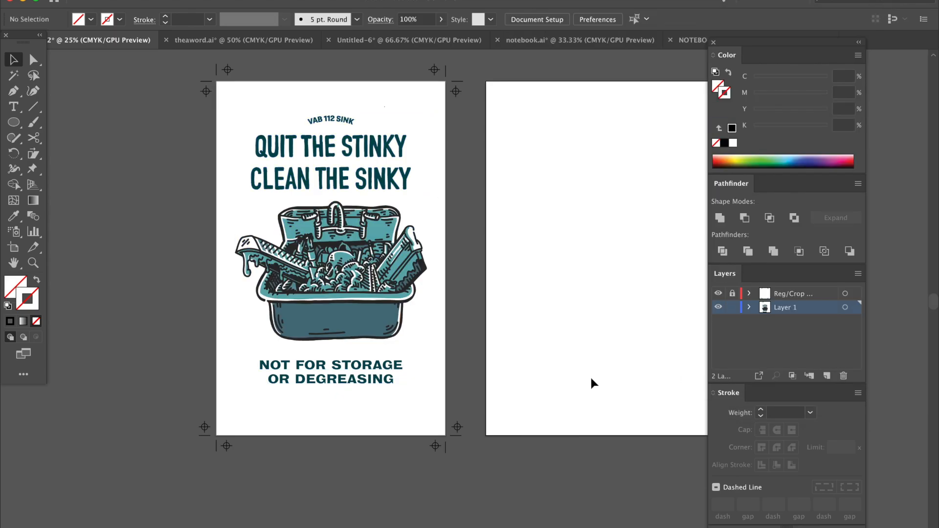
pyautogui.click(599, 377)
pyautogui.hscroll(3, 595, 377)
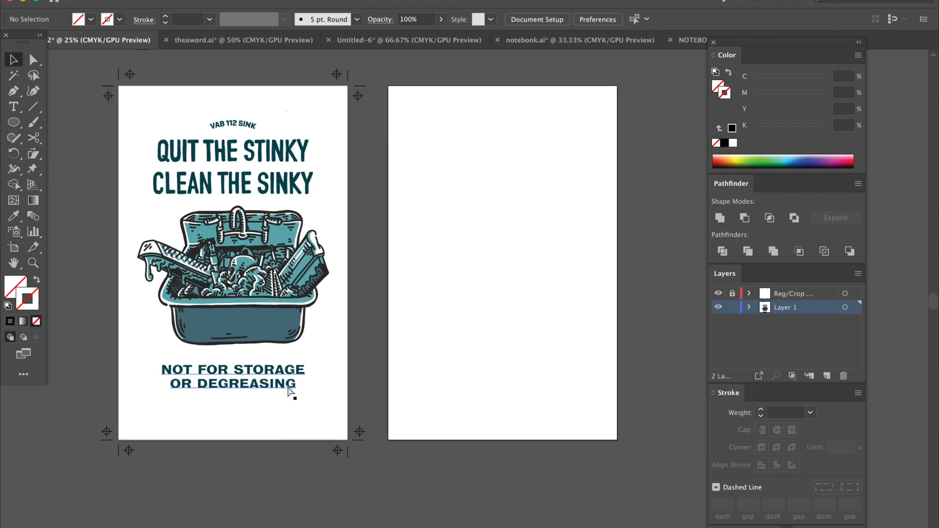
pyautogui.scroll(3, 286, 386)
pyautogui.hscroll(-5, 287, 386)
pyautogui.hscroll(-3, 286, 386)
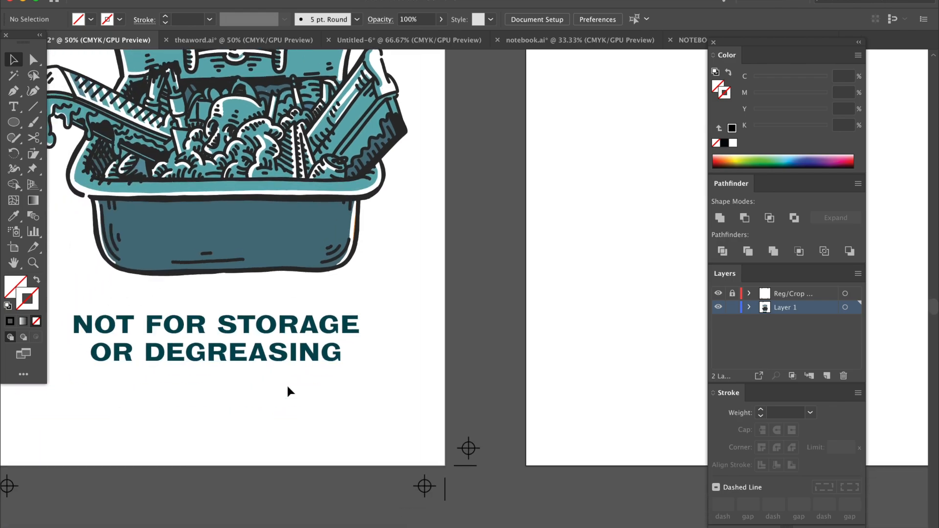
pyautogui.scroll(-3, 287, 391)
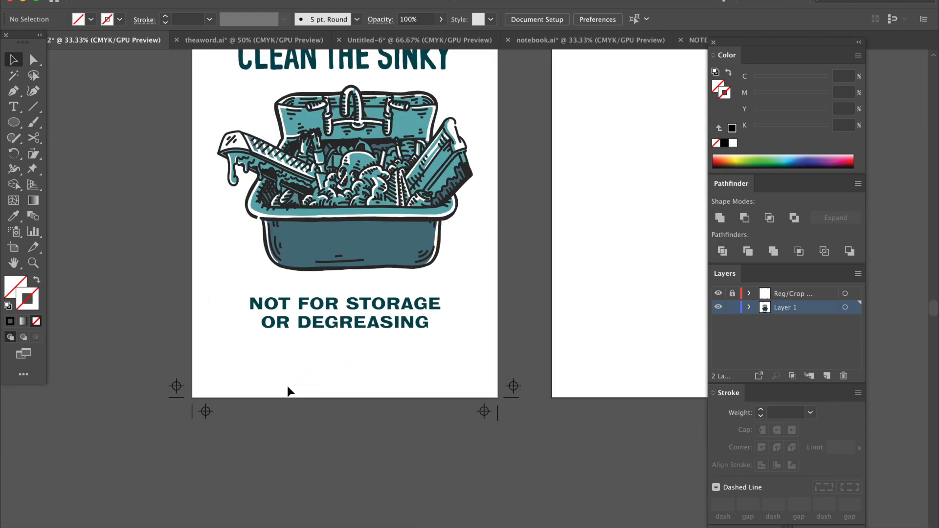
pyautogui.scroll(2, 287, 391)
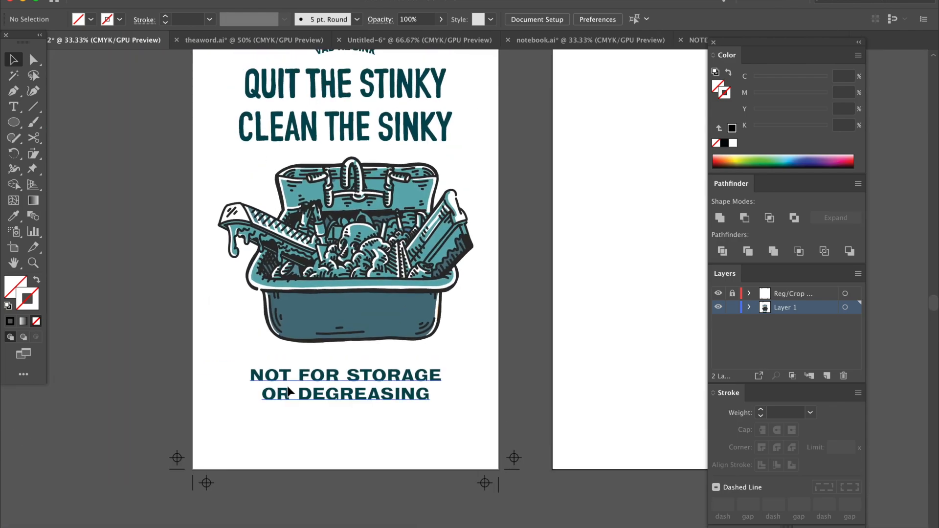
pyautogui.scroll(-1, 463, 381)
# - On a new layer, add a right-aligned text label reading Color below the artboard
pyautogui.click(827, 376)
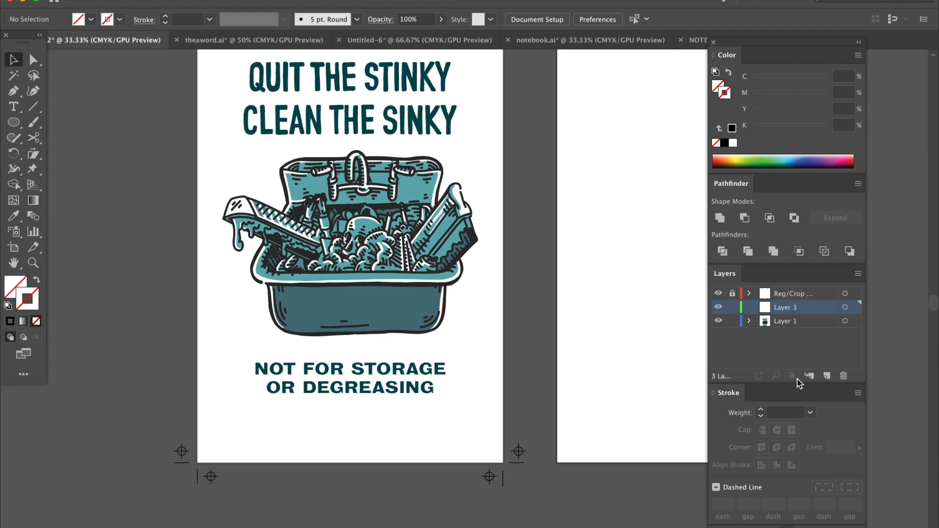
pyautogui.scroll(-2, 464, 470)
pyautogui.hscroll(2, 464, 470)
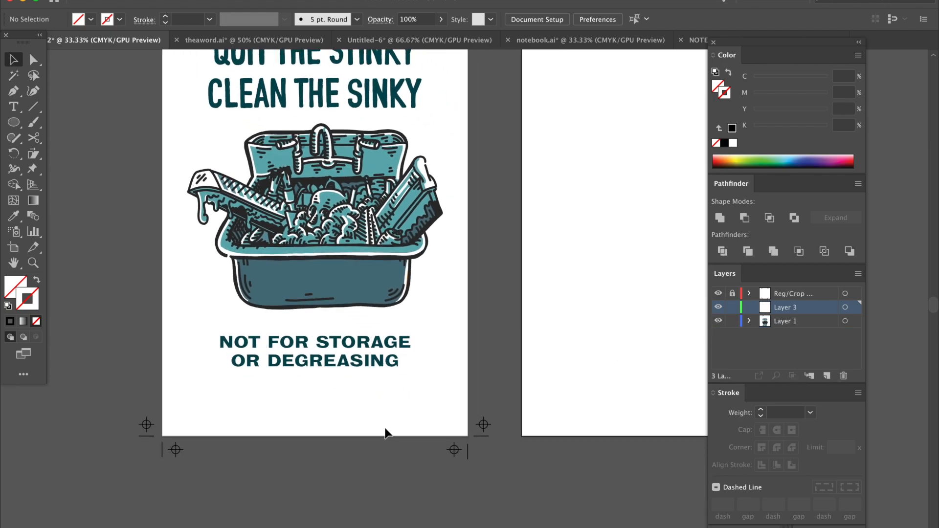
pyautogui.press('t')
pyautogui.click(470, 479)
pyautogui.press('BackSpace')
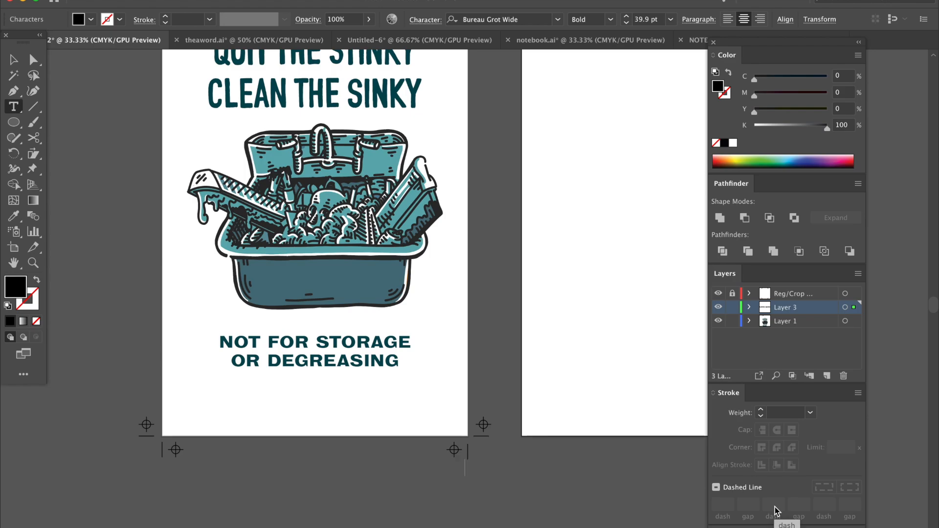
pyautogui.write('Color')
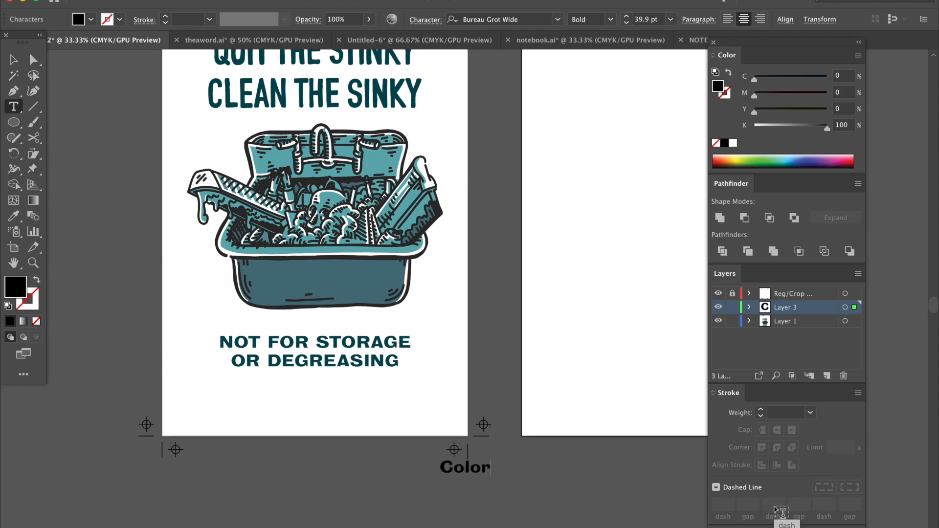
pyautogui.hotkey('ctrl', 'a')
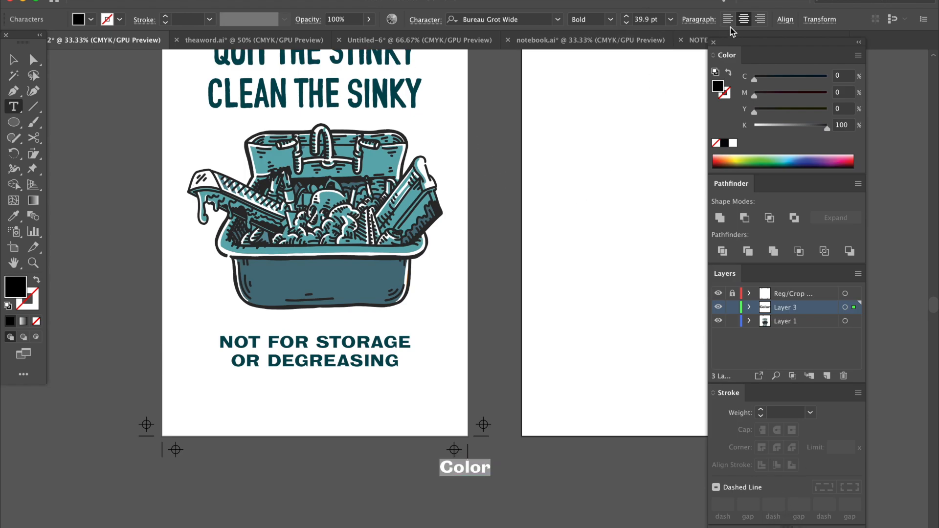
pyautogui.click(763, 19)
pyautogui.click(14, 60)
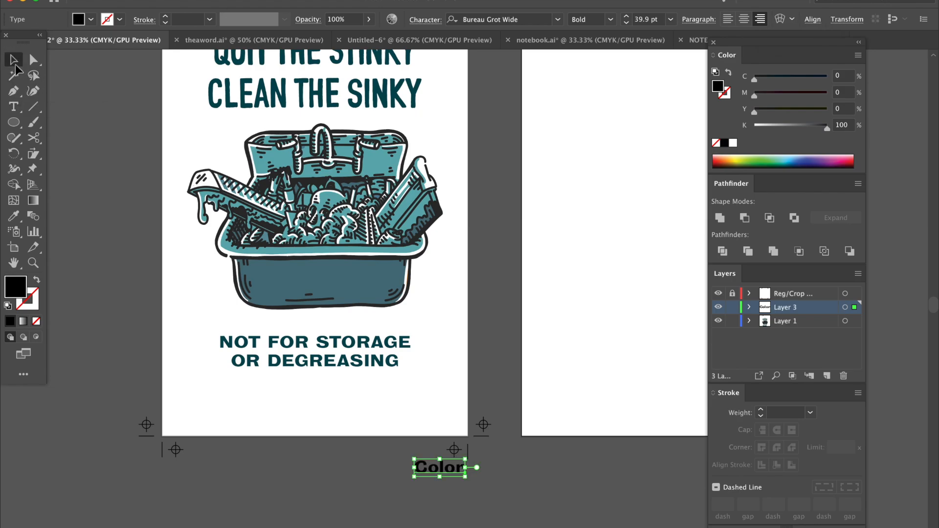
pyautogui.hscroll(-10, 367, 294)
pyautogui.hscroll(10, 608, 499)
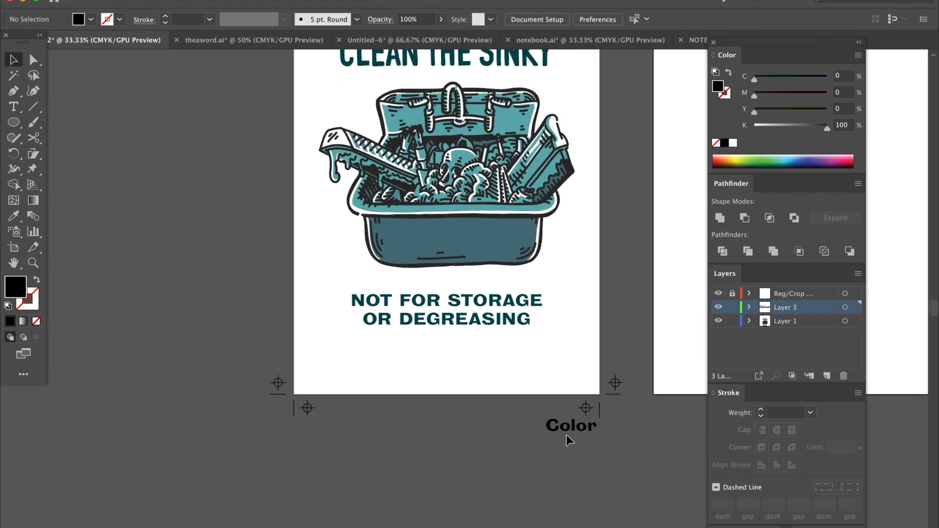
# - Move the label beside the bottom-right registration mark and retype it as Order
pyautogui.moveTo(587, 440); pyautogui.dragTo(552, 422)
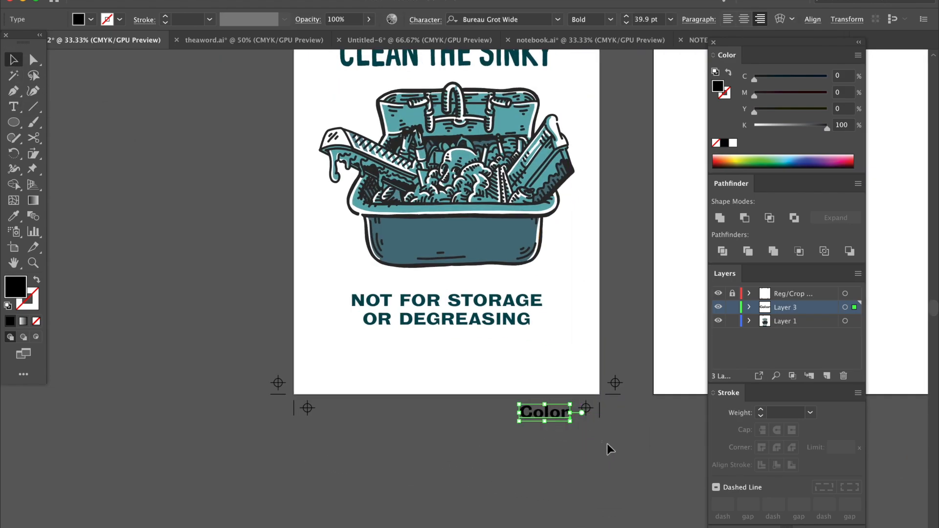
pyautogui.click(528, 440)
pyautogui.scroll(3, 528, 440)
pyautogui.scroll(-3, 527, 439)
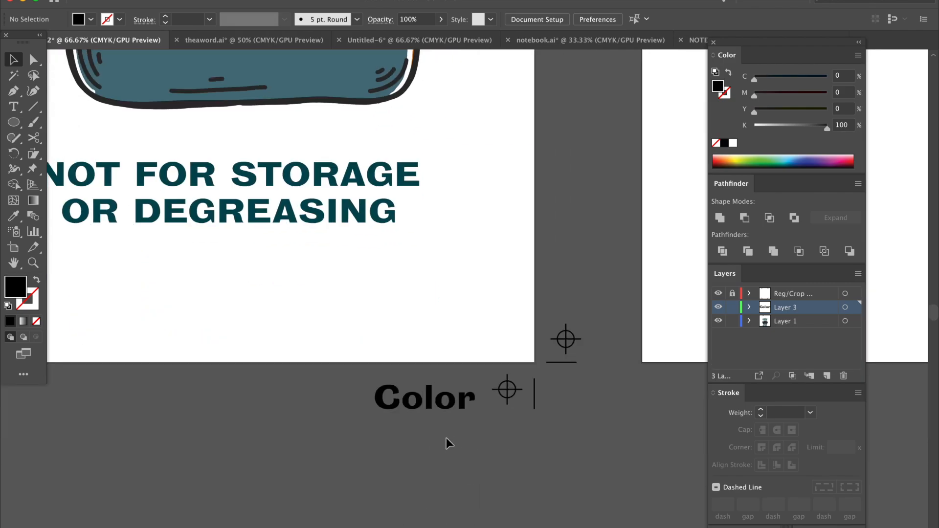
pyautogui.click(426, 396)
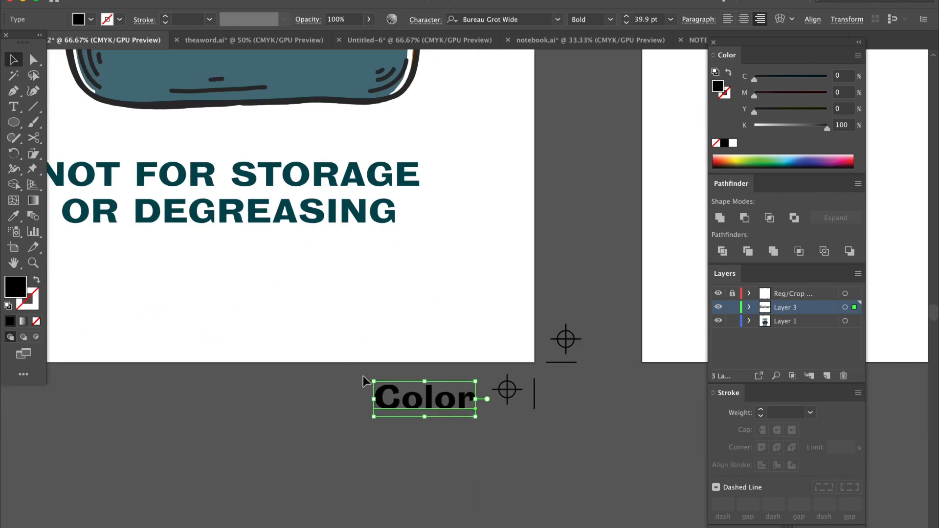
pyautogui.doubleClick(408, 400)
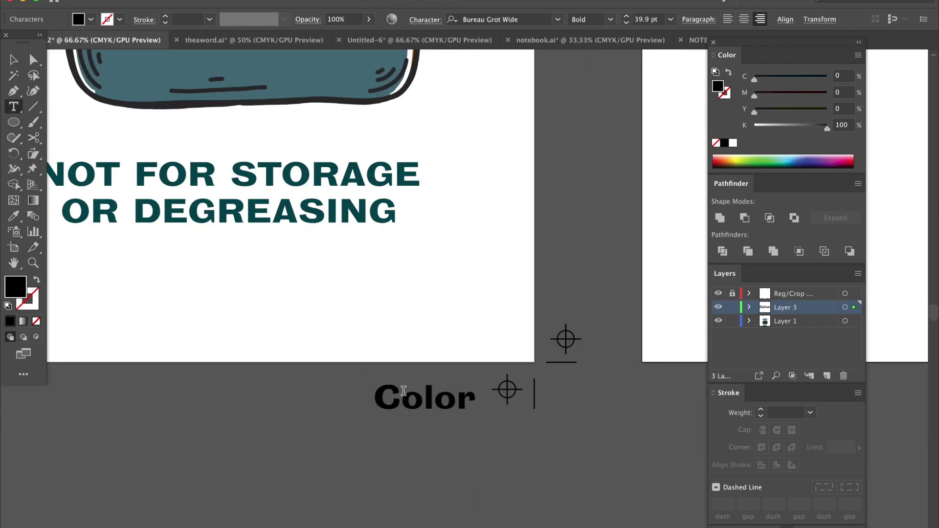
pyautogui.doubleClick(447, 396)
pyautogui.write('Orde')
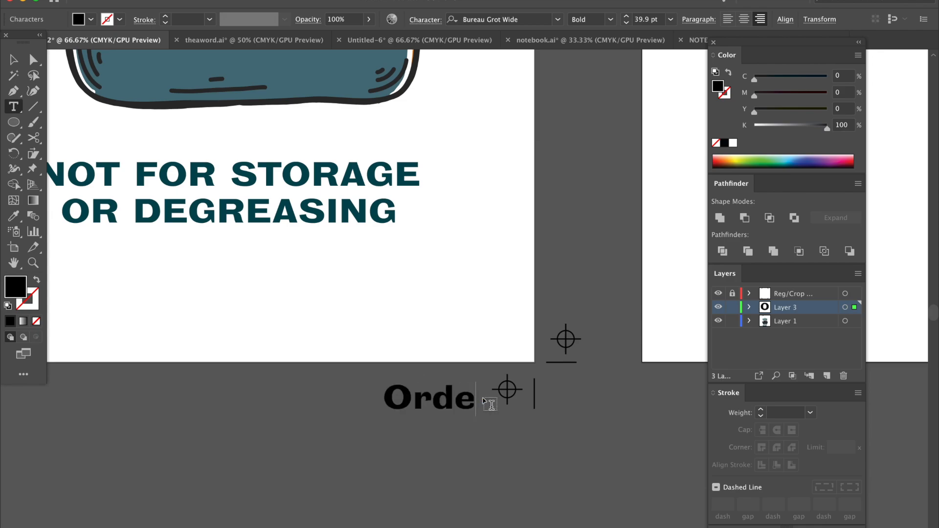
pyautogui.write('r')
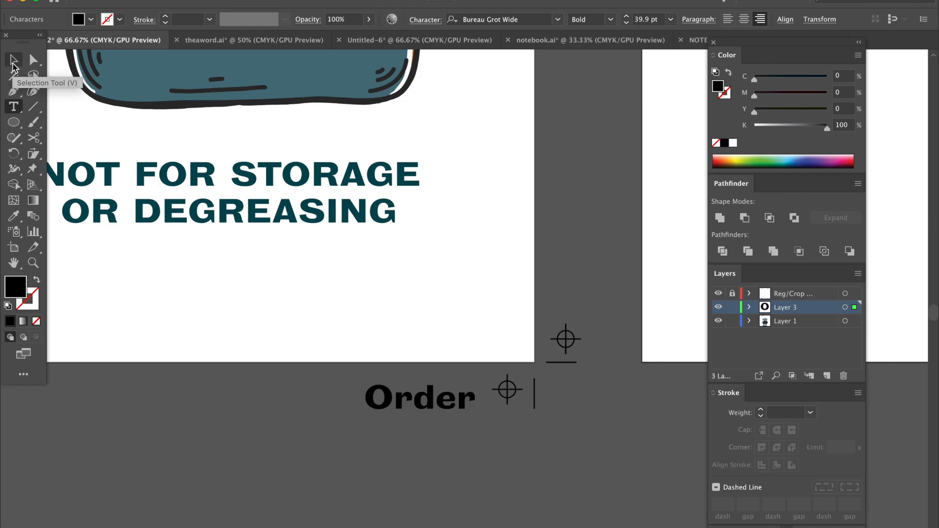
pyautogui.click(13, 64)
# - Set the Order label to Arial at 18 pt
pyautogui.click(558, 19)
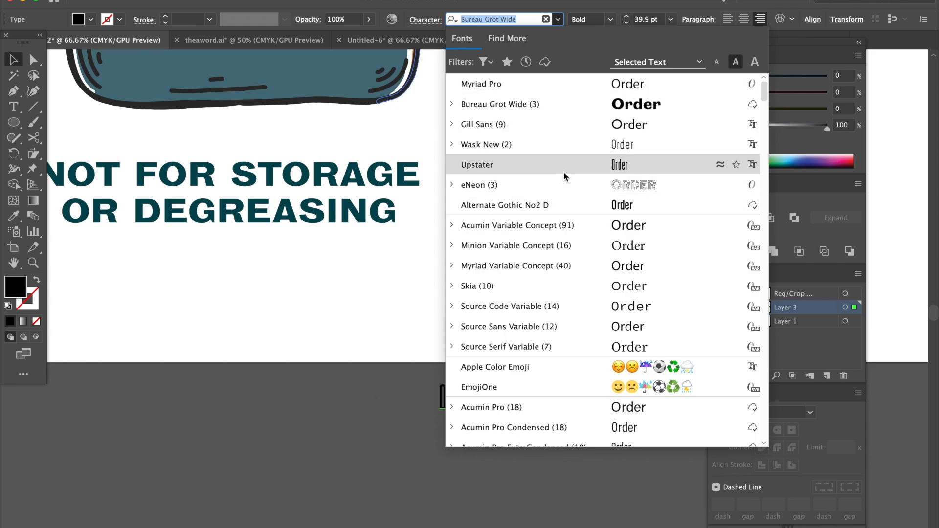
pyautogui.scroll(-4, 563, 262)
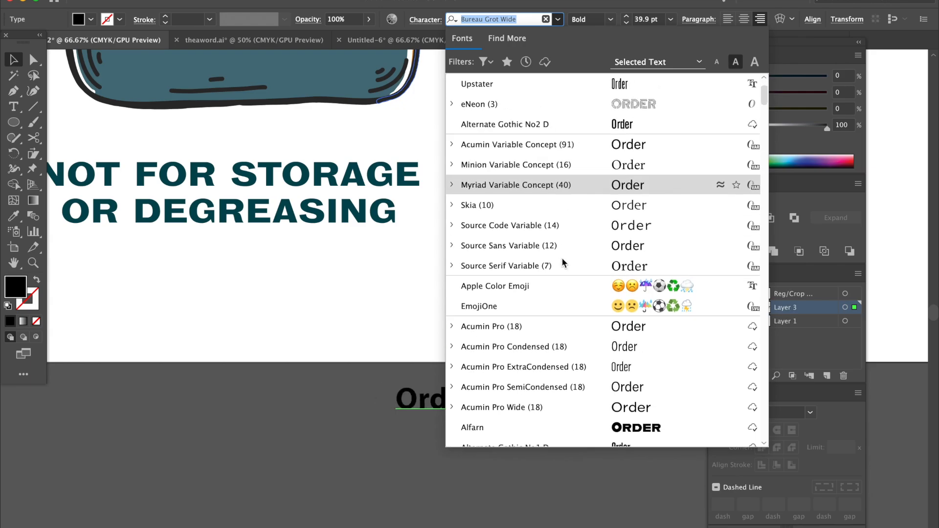
pyautogui.scroll(-6, 562, 263)
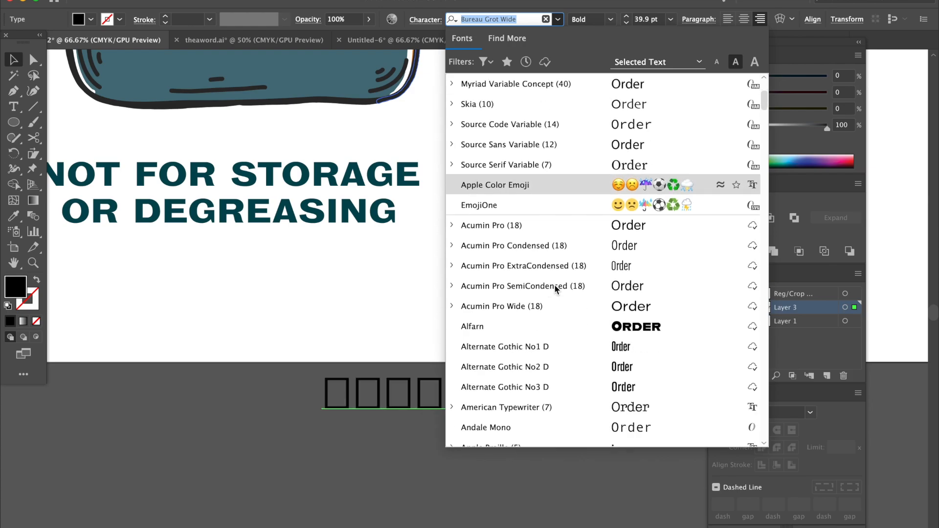
pyautogui.scroll(-6, 554, 284)
pyautogui.scroll(-5, 554, 284)
pyautogui.scroll(-1, 554, 284)
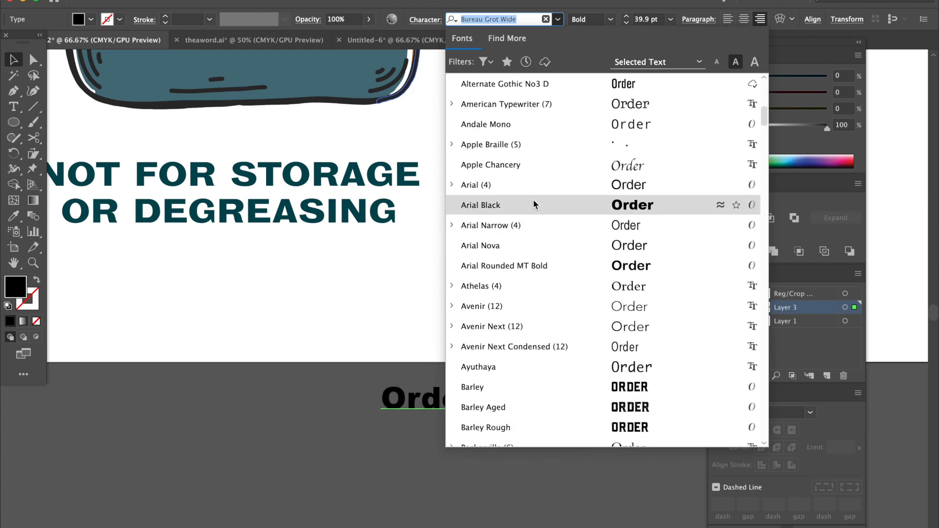
pyautogui.click(533, 184)
pyautogui.click(495, 441)
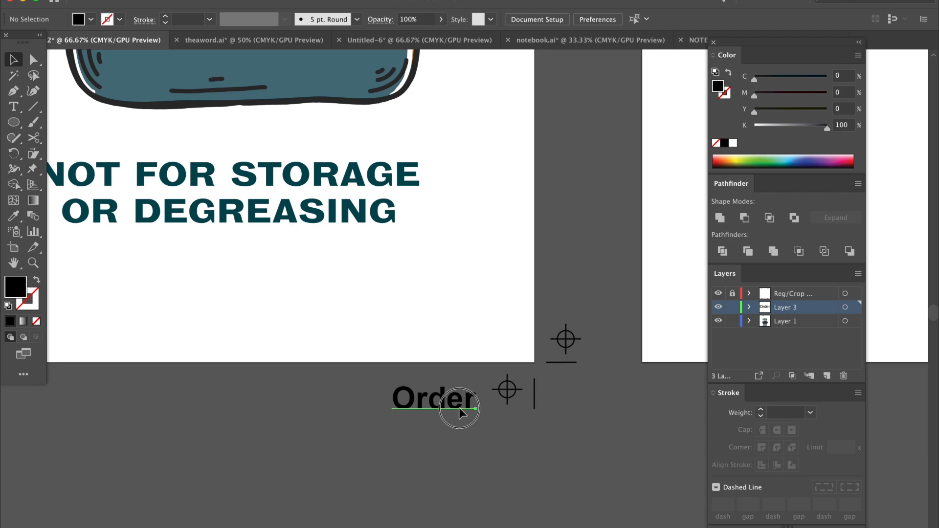
pyautogui.click(459, 407)
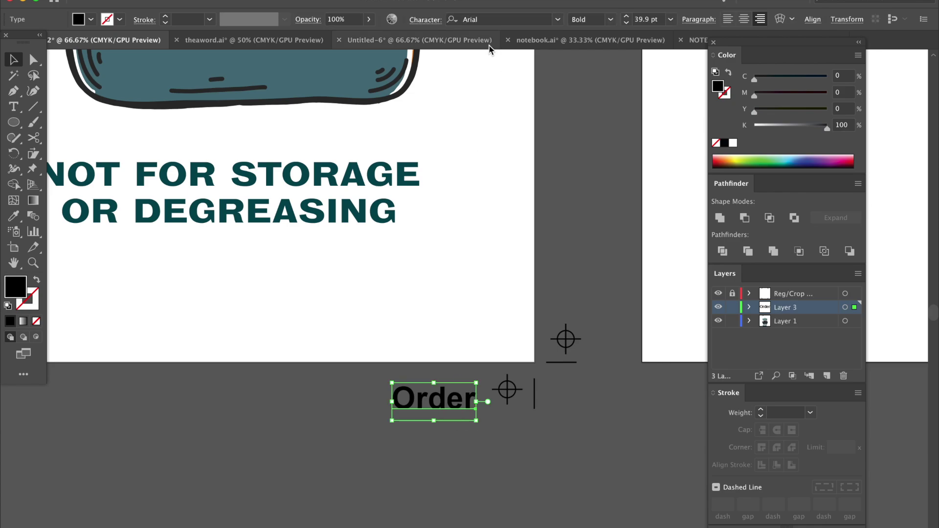
pyautogui.click(670, 19)
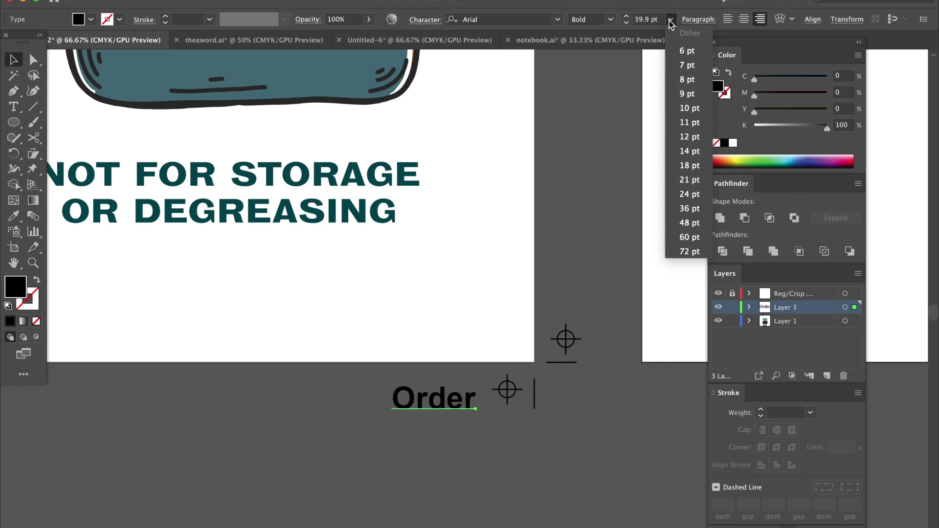
pyautogui.click(688, 165)
pyautogui.click(520, 445)
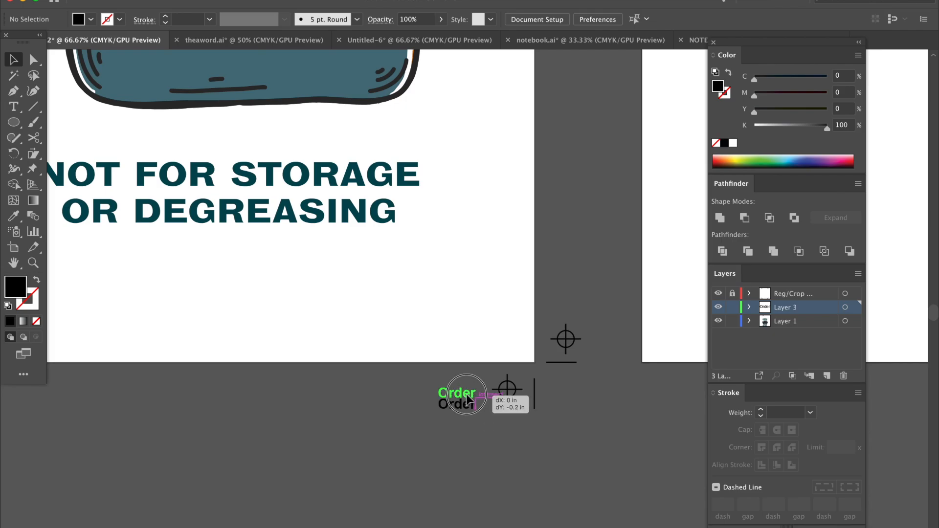
# - Nudge the Order label up level with the registration mark and lock its layer
pyautogui.moveTo(466, 407); pyautogui.dragTo(466, 396)
pyautogui.click(499, 441)
pyautogui.click(464, 396)
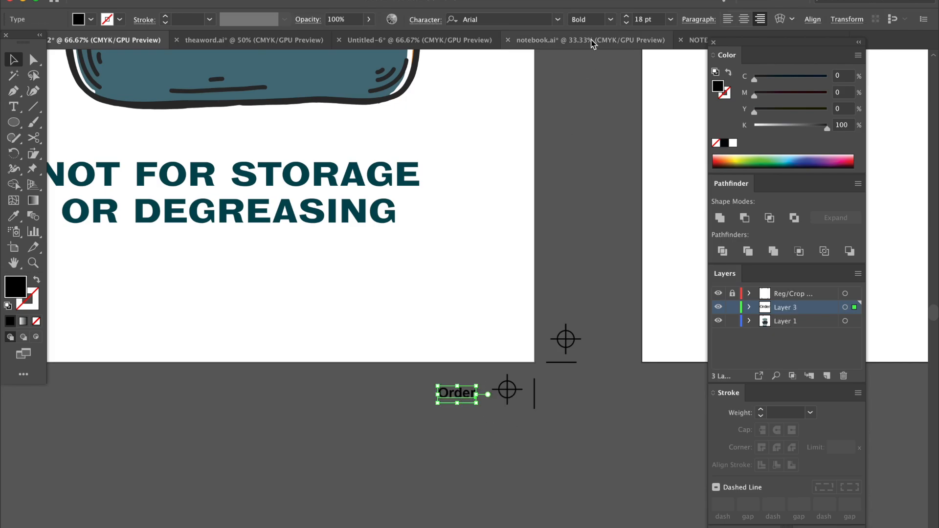
pyautogui.click(461, 485)
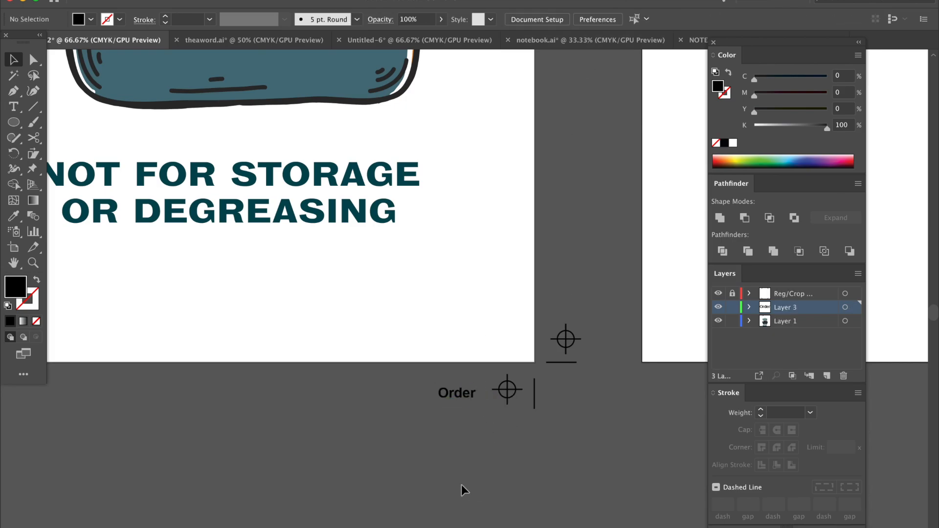
pyautogui.hotkey('ctrl', '-')
pyautogui.scroll(-3, 462, 485)
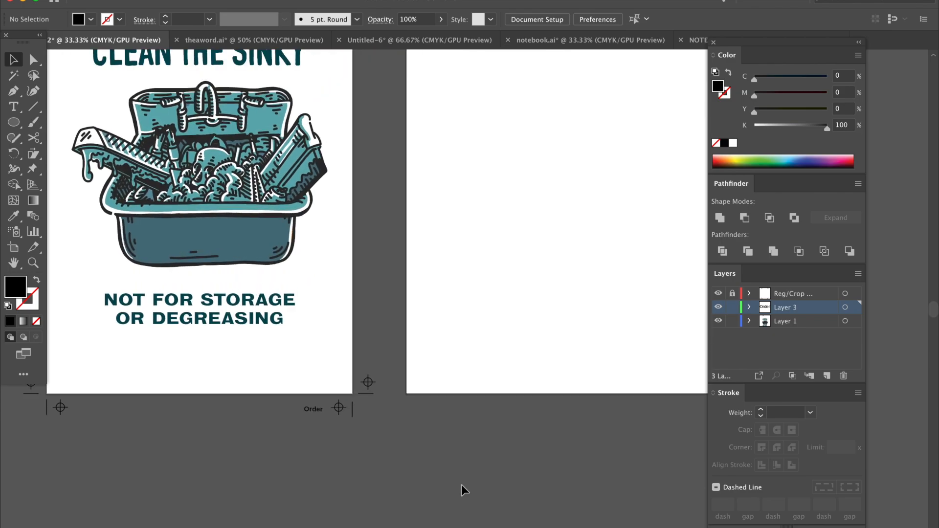
pyautogui.scroll(2, 462, 485)
pyautogui.scroll(2, 461, 485)
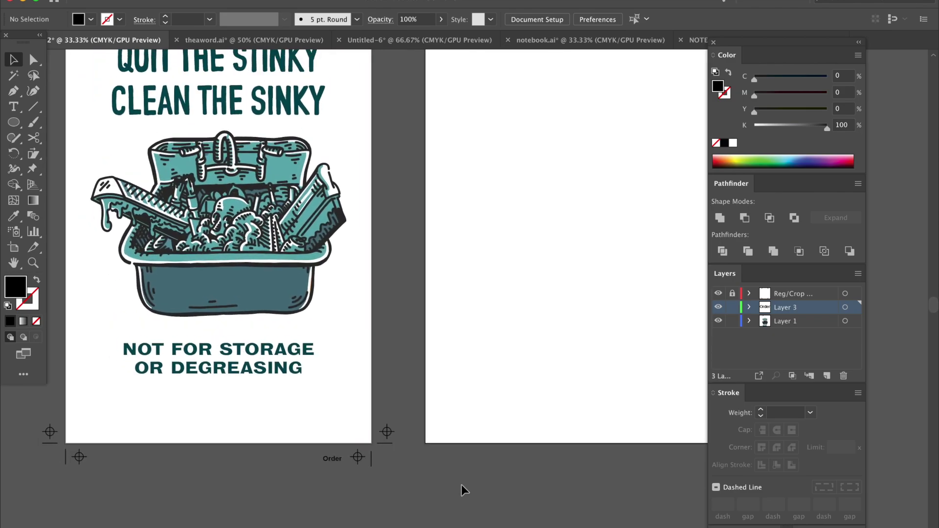
pyautogui.click(332, 462)
pyautogui.scroll(1, 433, 416)
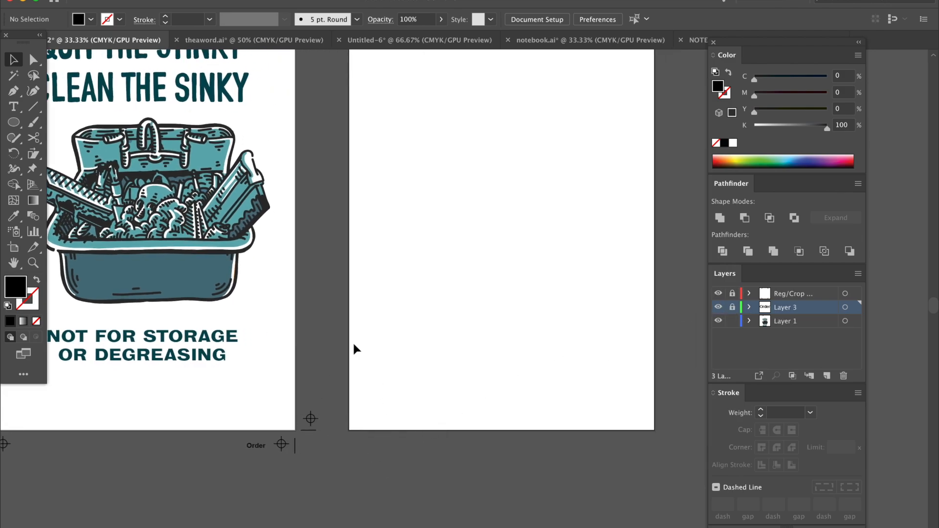
pyautogui.scroll(2, 353, 341)
pyautogui.scroll(1, 347, 325)
# - Ungroup the sink illustration so its parts can be selected individually
pyautogui.doubleClick(232, 291)
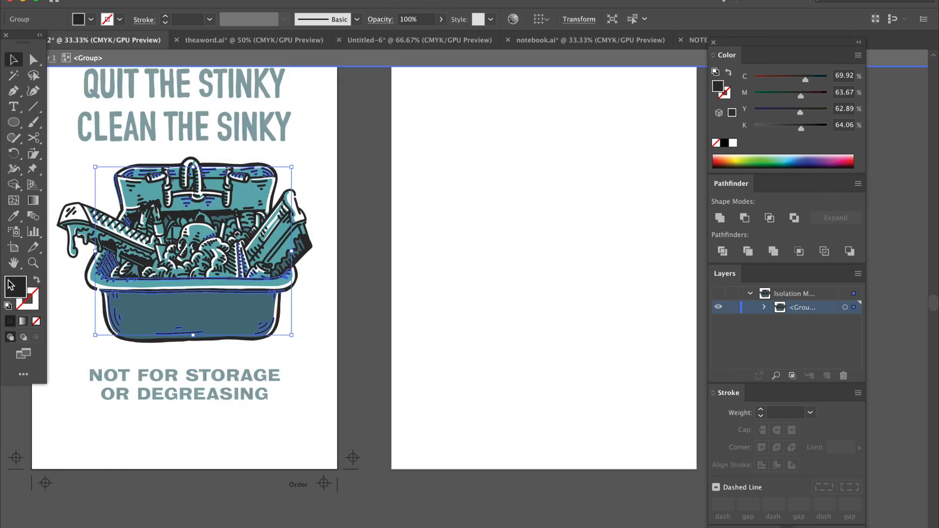
pyautogui.doubleClick(355, 370)
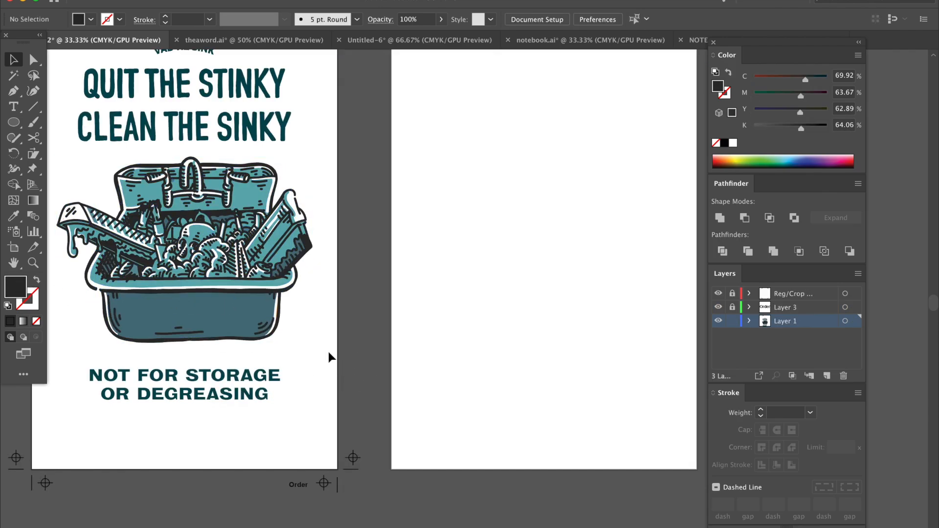
pyautogui.hscroll(-3, 390, 371)
pyautogui.click(267, 204)
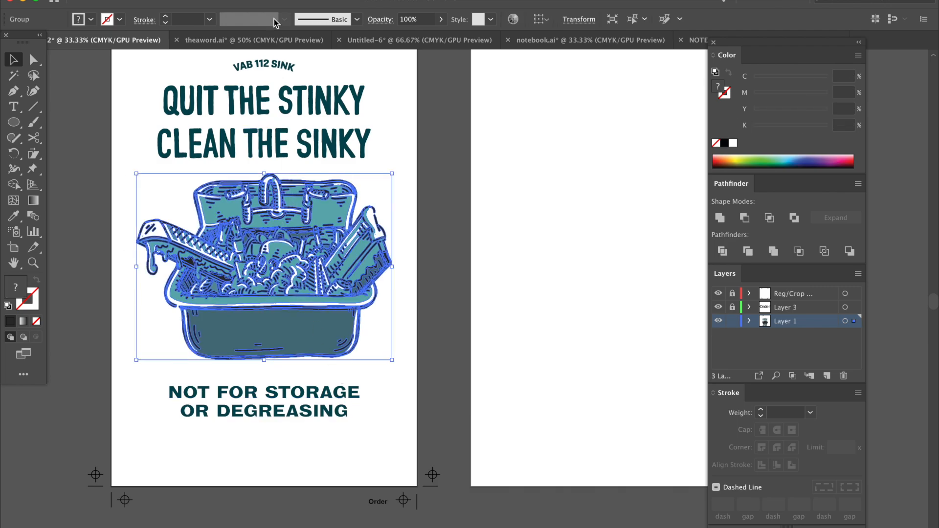
pyautogui.click(184, 2)
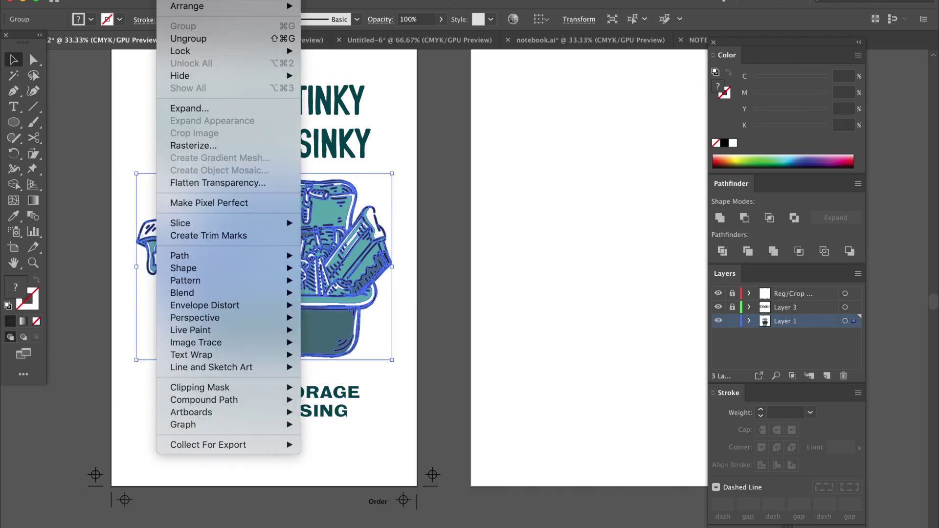
pyautogui.click(198, 36)
pyautogui.click(534, 237)
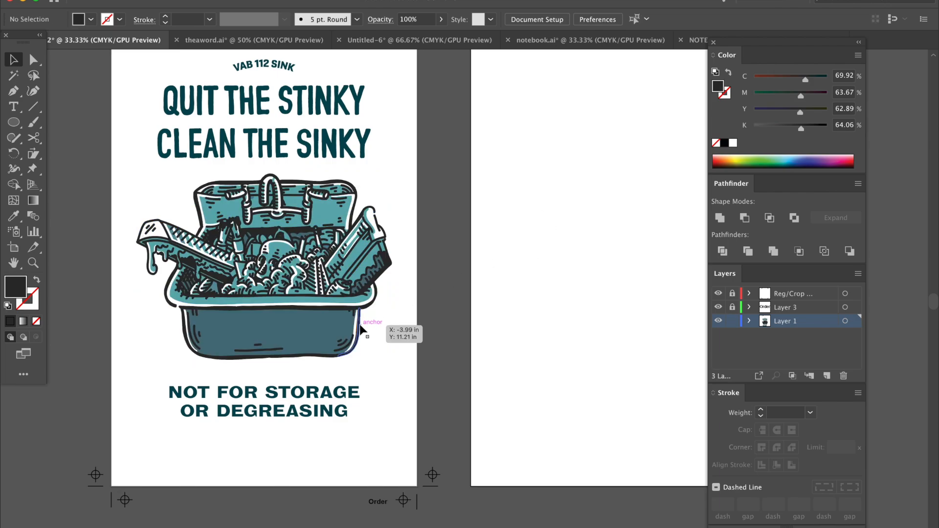
# - Select all dark linework by Same Fill Color, cut it, and paste it onto the blank second artboard
pyautogui.click(363, 330)
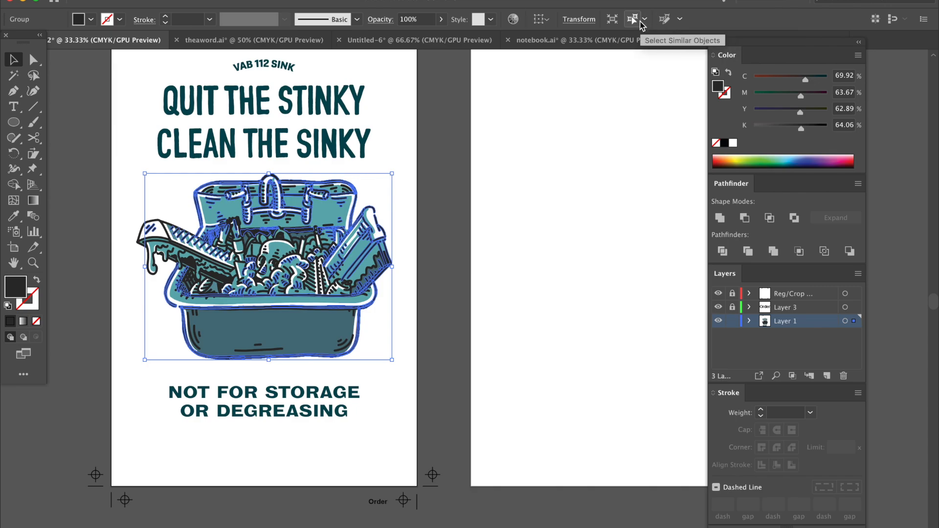
pyautogui.click(645, 20)
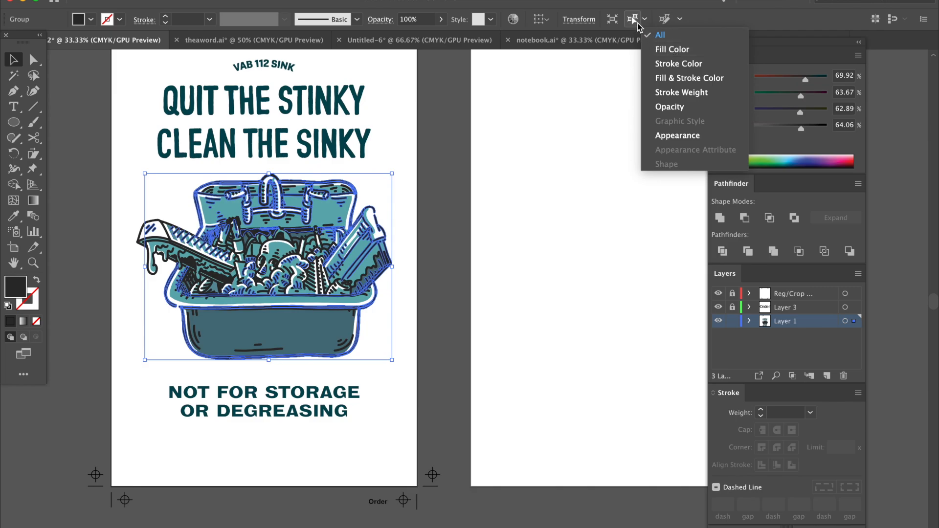
pyautogui.click(663, 36)
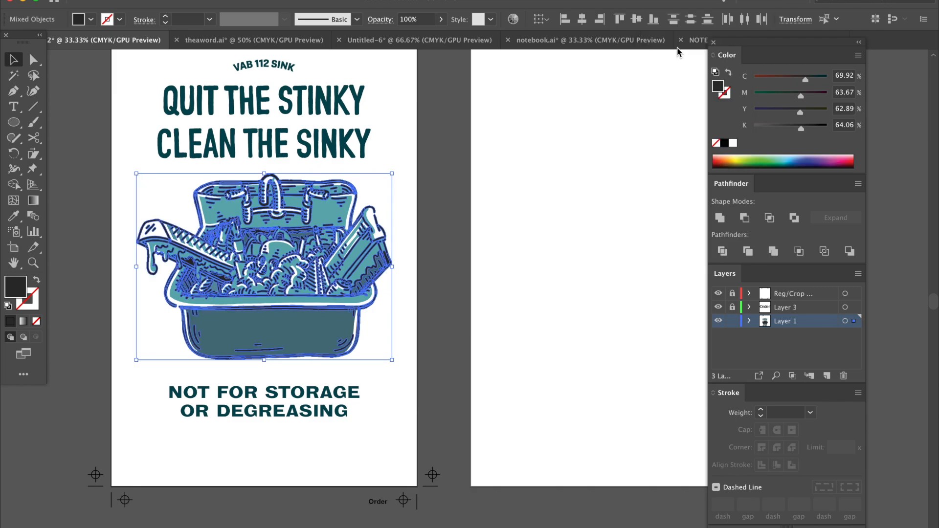
pyautogui.press('Delete')
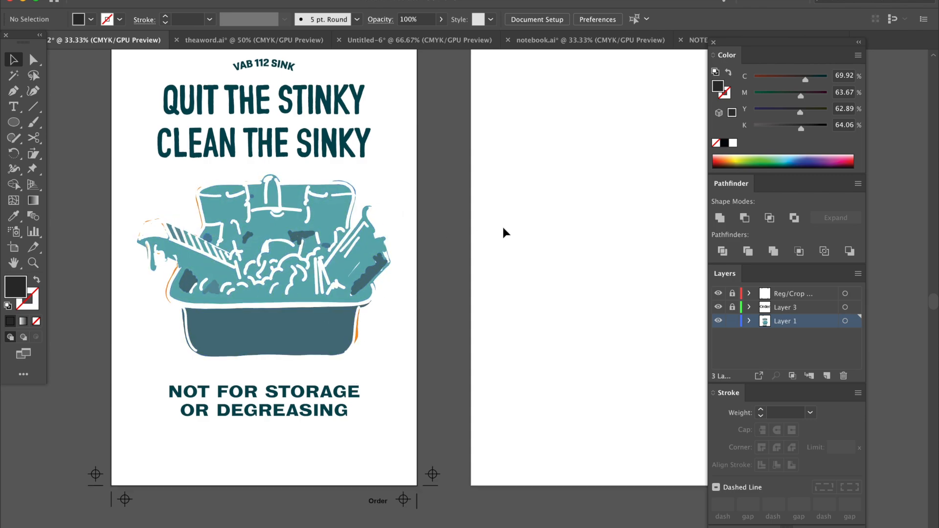
pyautogui.moveTo(504, 232); pyautogui.dragTo(306, 224)
pyautogui.hotkey('ctrl', 'v')
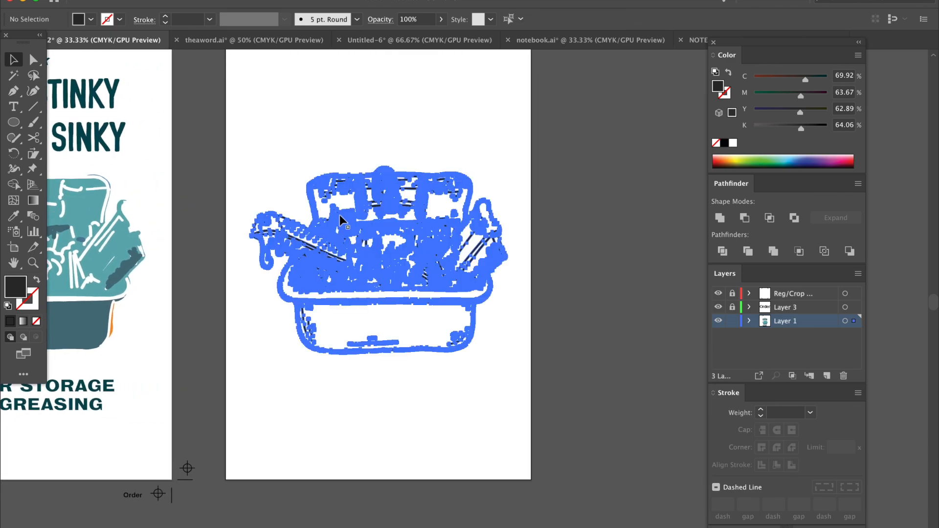
pyautogui.click(538, 230)
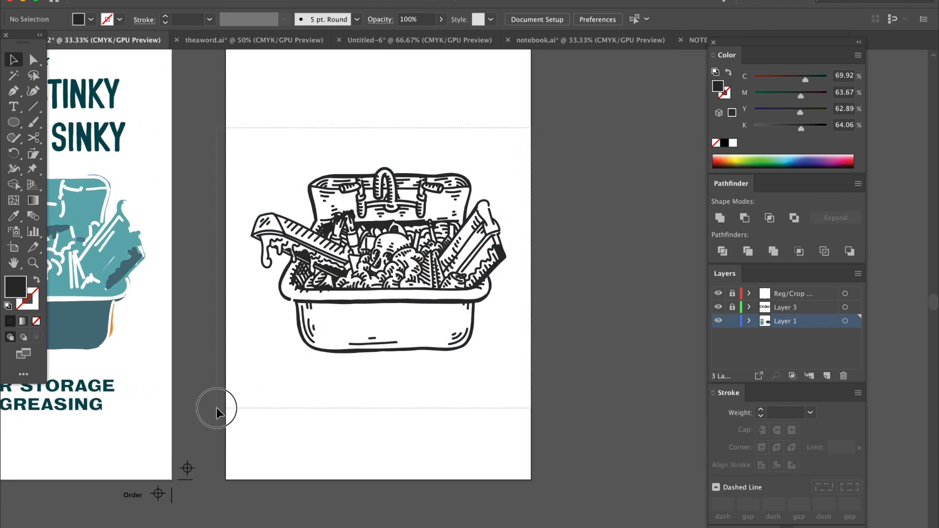
pyautogui.hotkey('ctrl', 'a')
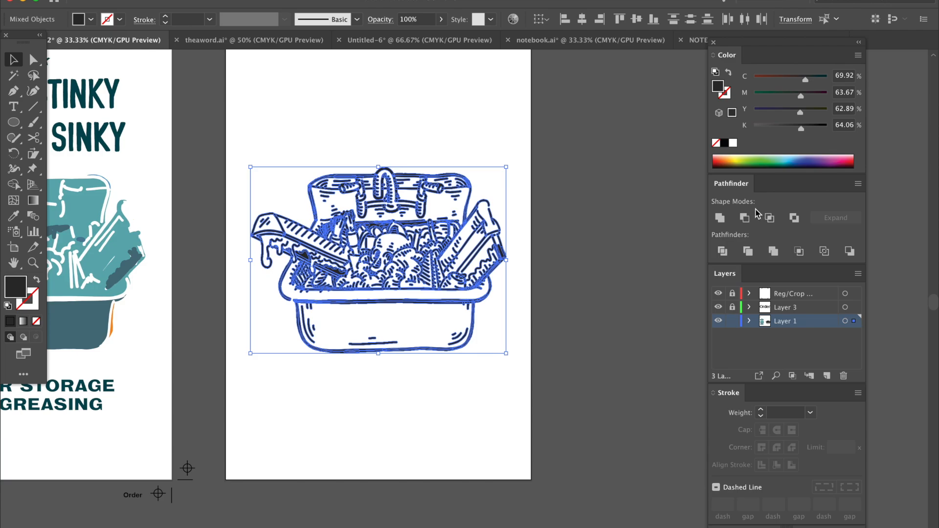
pyautogui.click(616, 214)
pyautogui.hotkey('ctrl', '+')
pyautogui.scroll(3, 616, 214)
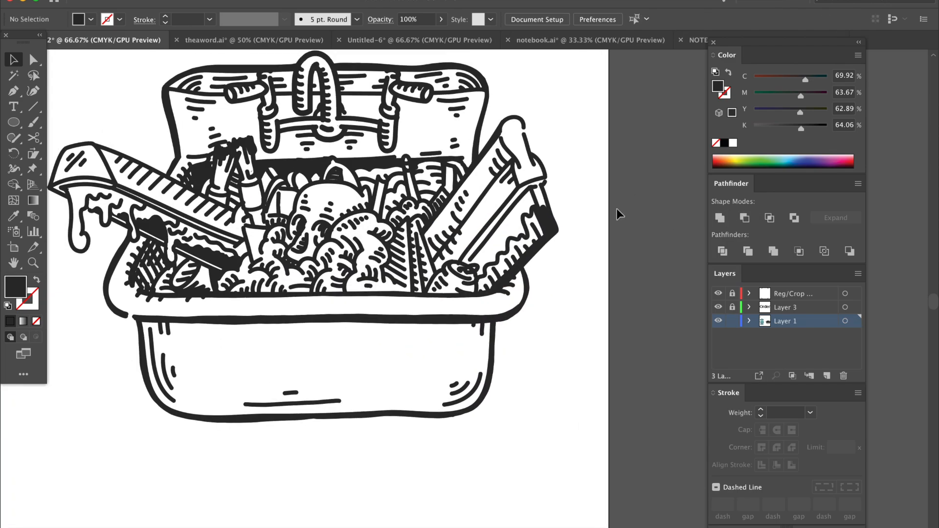
pyautogui.click(545, 220)
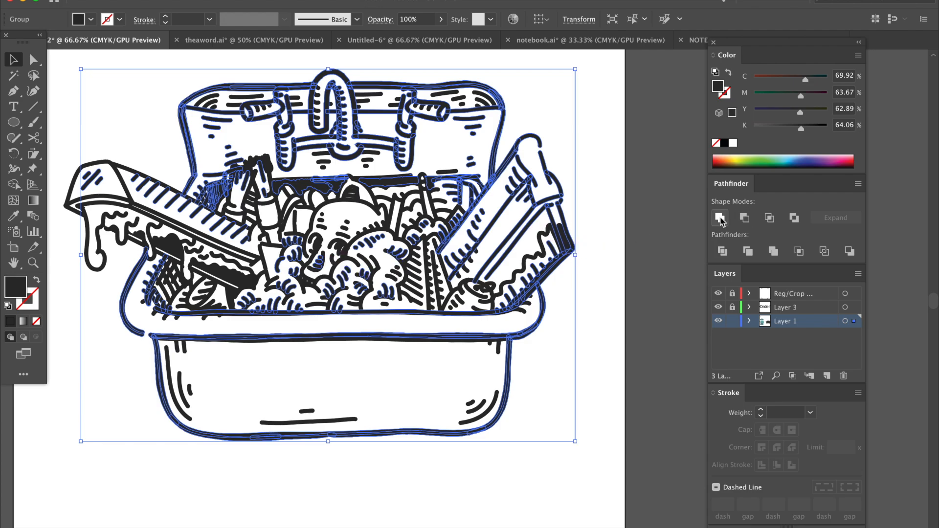
pyautogui.click(722, 218)
pyautogui.hotkey('ctrl', 'z')
pyautogui.click(661, 220)
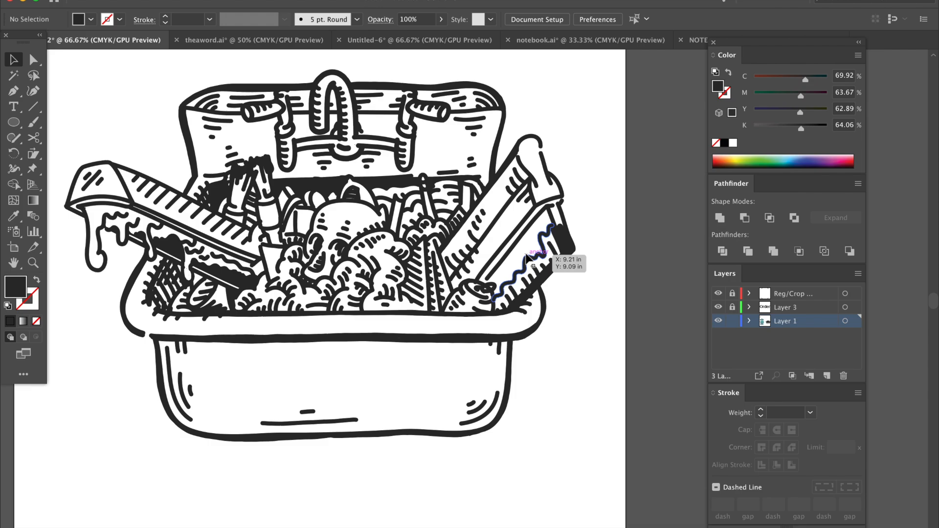
pyautogui.hotkey('ctrl', '-')
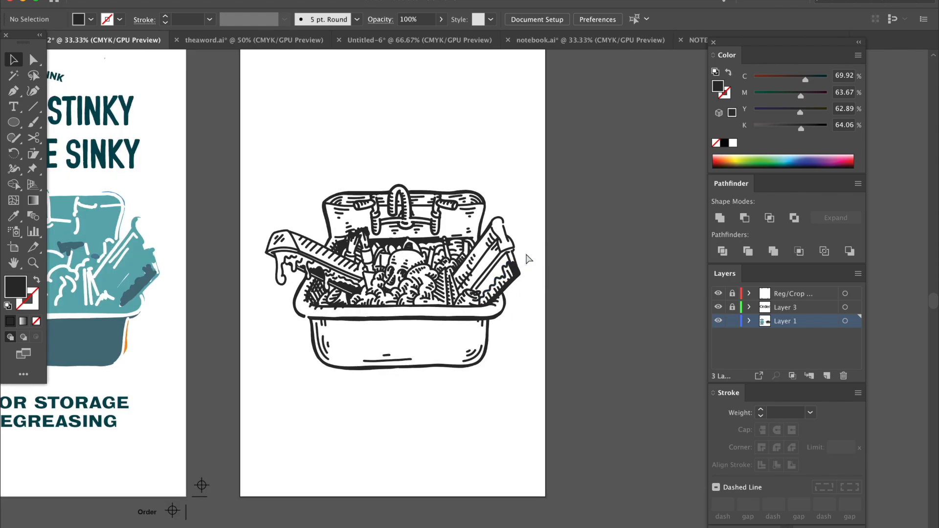
pyautogui.hotkey('ctrl', '-')
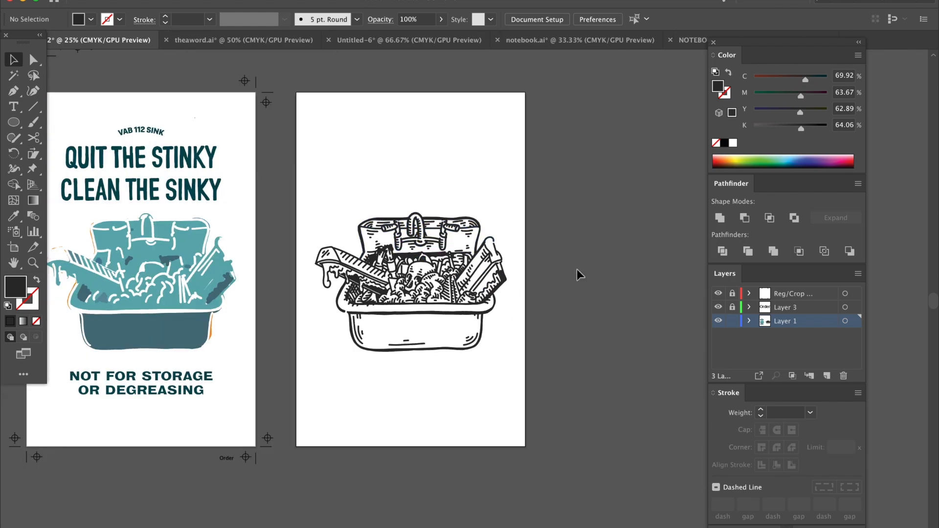
pyautogui.scroll(-2, 578, 275)
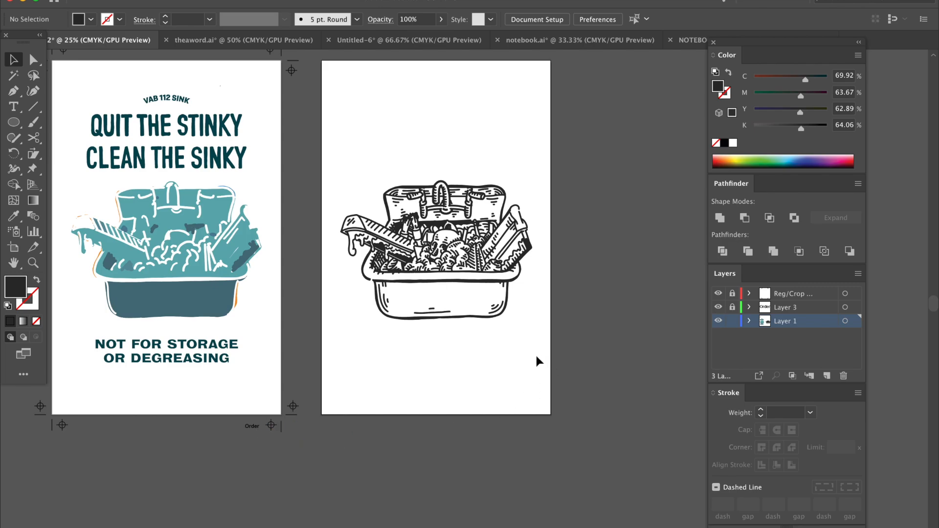
# - Add a third blank artboard, move the dark teal basin shapes onto it and unite them
pyautogui.moveTo(553, 343); pyautogui.dragTo(443, 346)
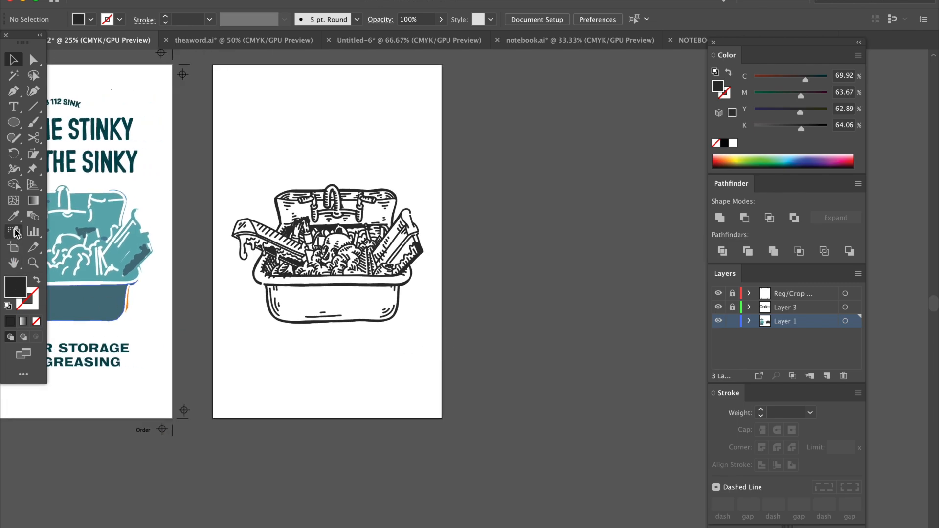
pyautogui.click(14, 247)
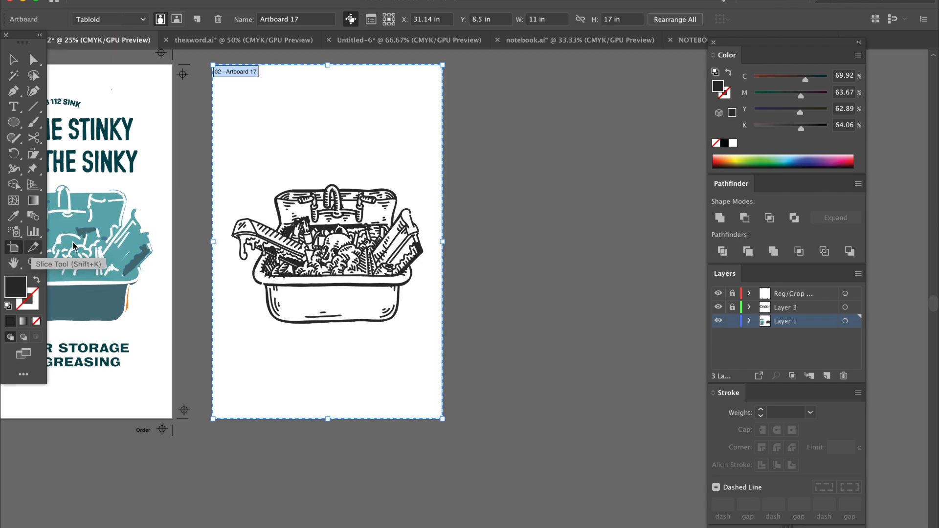
pyautogui.click(208, 22)
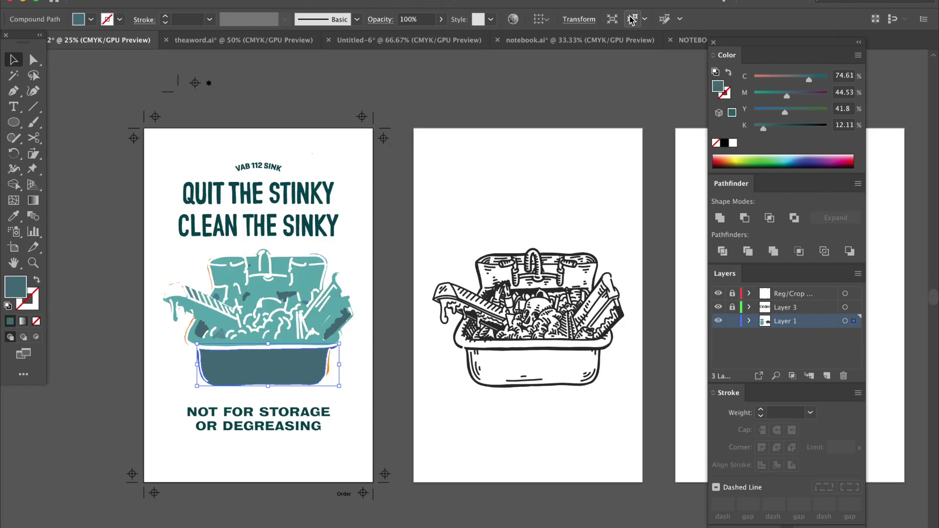
pyautogui.click(635, 20)
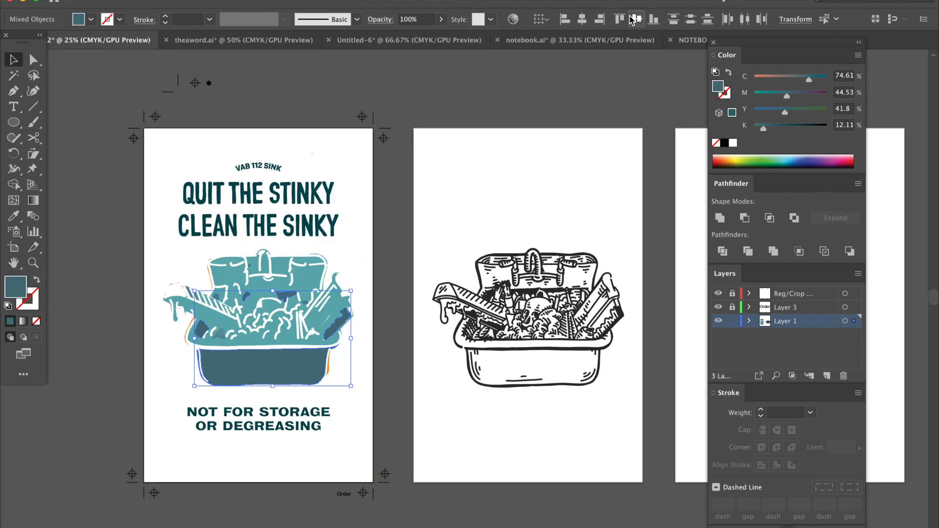
pyautogui.press('Delete')
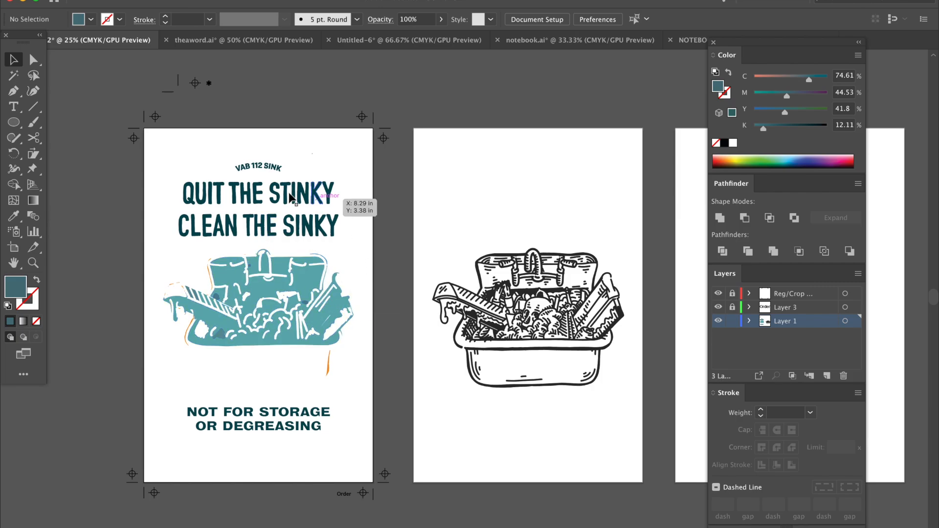
pyautogui.moveTo(514, 305)
pyautogui.mouseDown()
pyautogui.moveTo(337, 301)
pyautogui.moveTo(185, 272)
pyautogui.mouseUp()
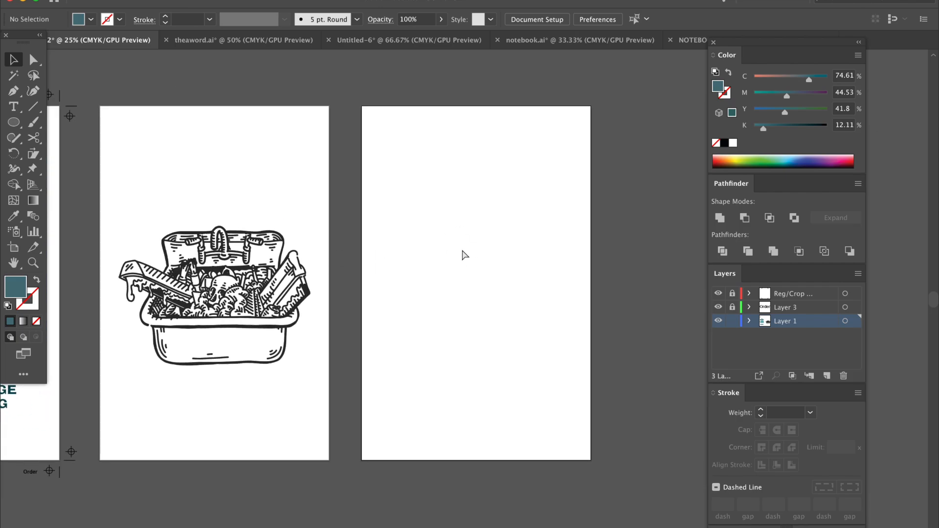
pyautogui.hotkey('ctrl', 'f')
pyautogui.click(720, 218)
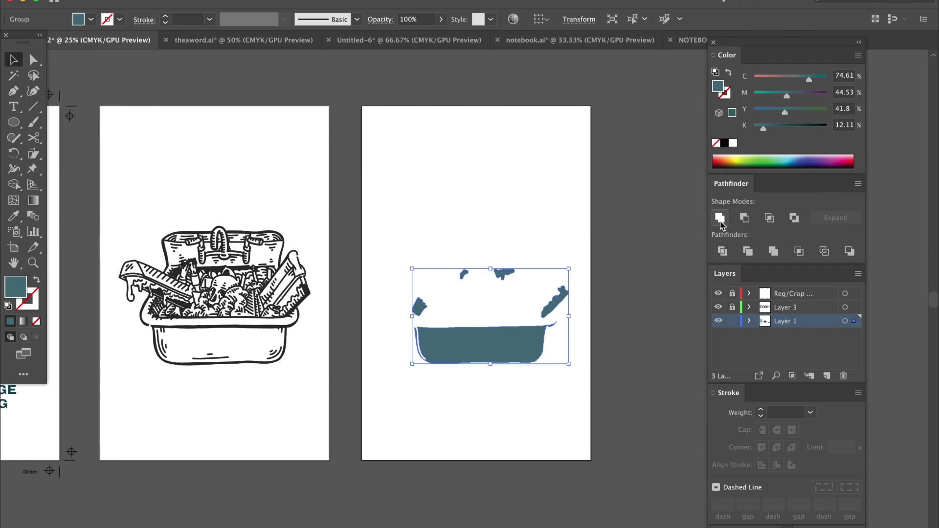
pyautogui.click(629, 247)
pyautogui.hscroll(-10, 441, 294)
pyautogui.hscroll(-5, 404, 331)
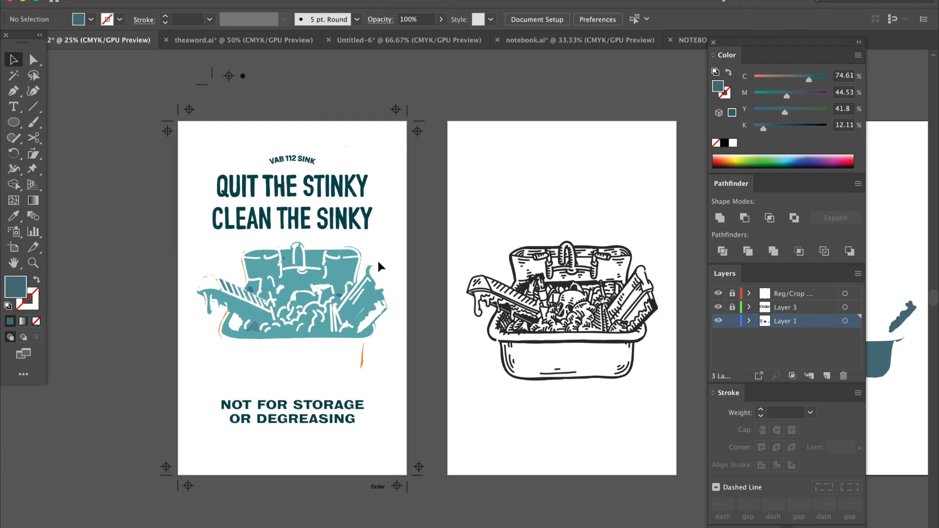
# - Cut the QUIT THE STINKY CLEAN THE SINKY title and footer text and paste it in place on the third artboard
pyautogui.click(371, 220)
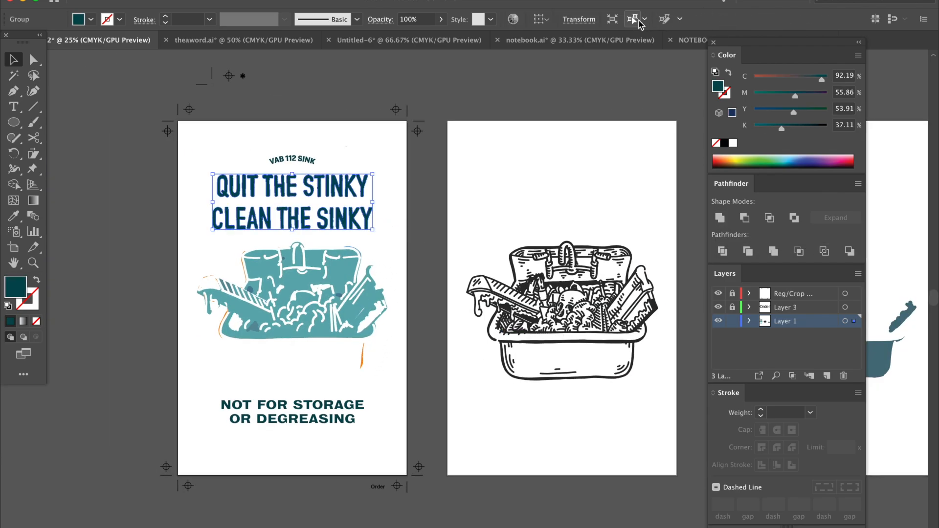
pyautogui.hotkey('ctrl', 'a')
pyautogui.press('Escape')
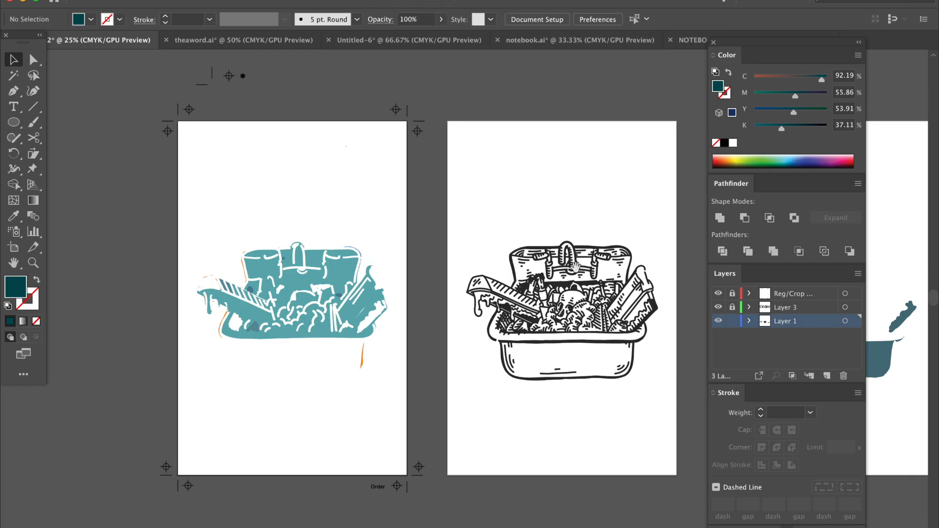
pyautogui.hscroll(10, 440, 294)
pyautogui.hscroll(3, 441, 293)
pyautogui.hotkey('ctrl', 'shift', 'v')
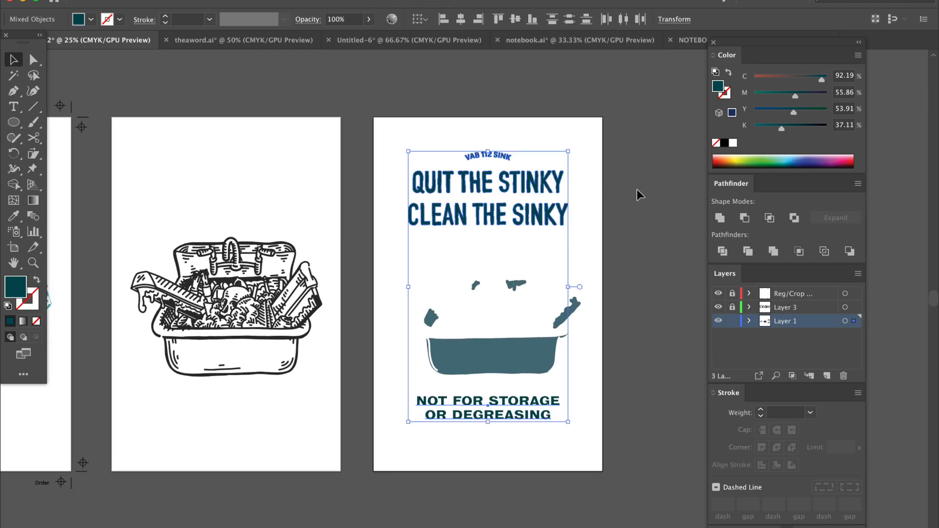
pyautogui.click(639, 195)
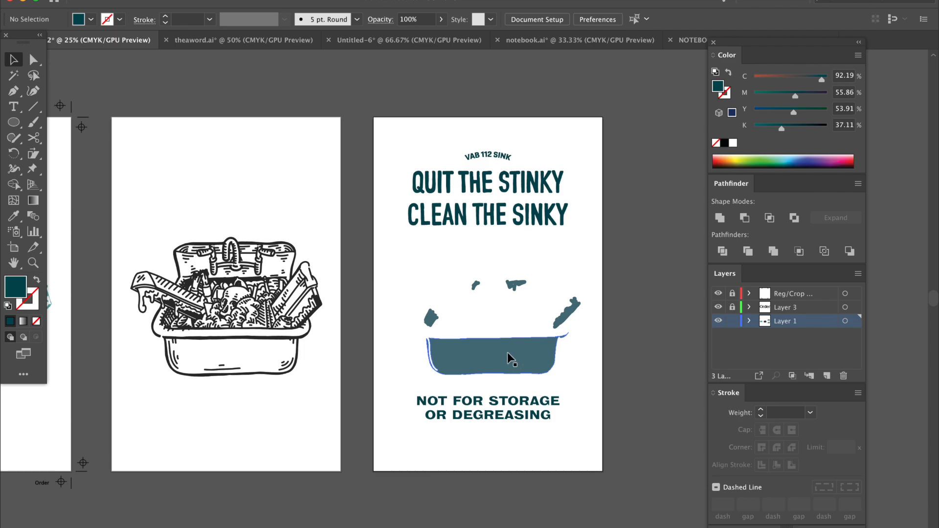
pyautogui.moveTo(590, 136); pyautogui.dragTo(602, 262)
# - Expand all text and shapes on the third artboard and unite them into one solid dark teal shape
pyautogui.hotkey('ctrl', 'a')
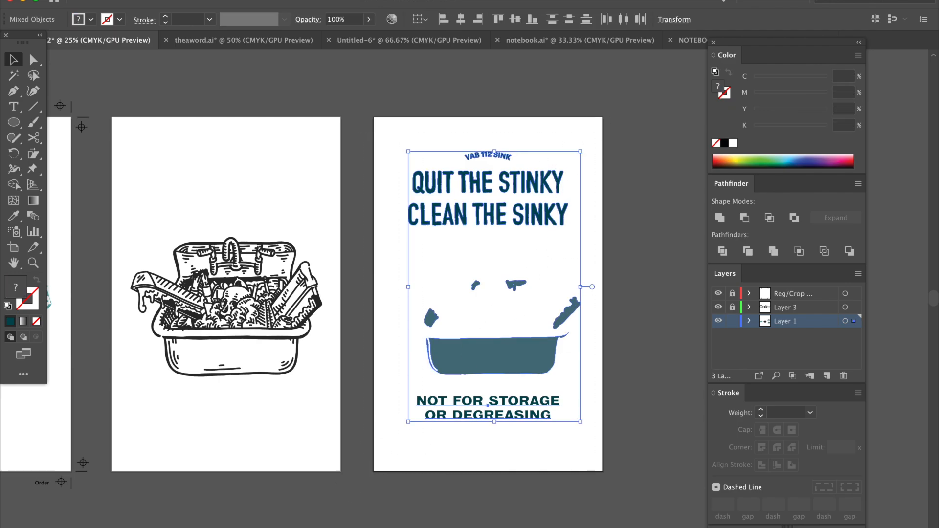
pyautogui.click(212, 120)
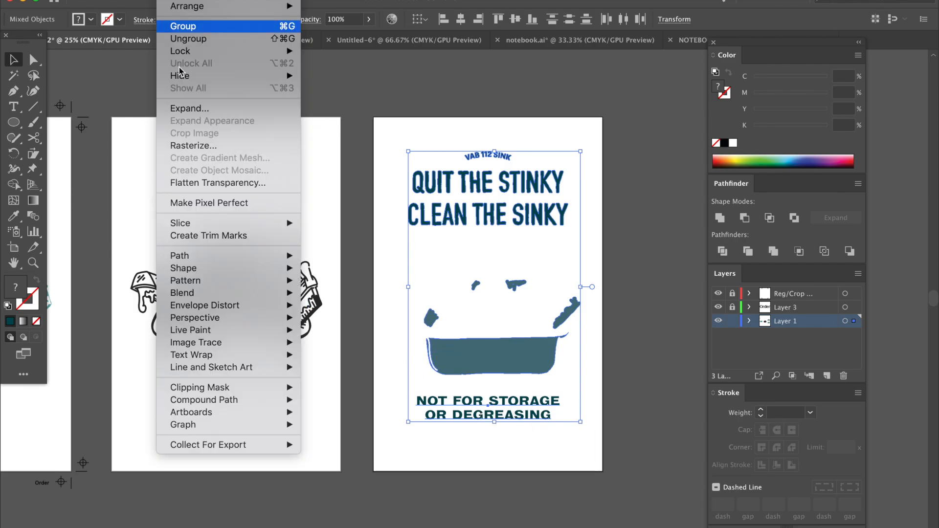
pyautogui.click(183, 106)
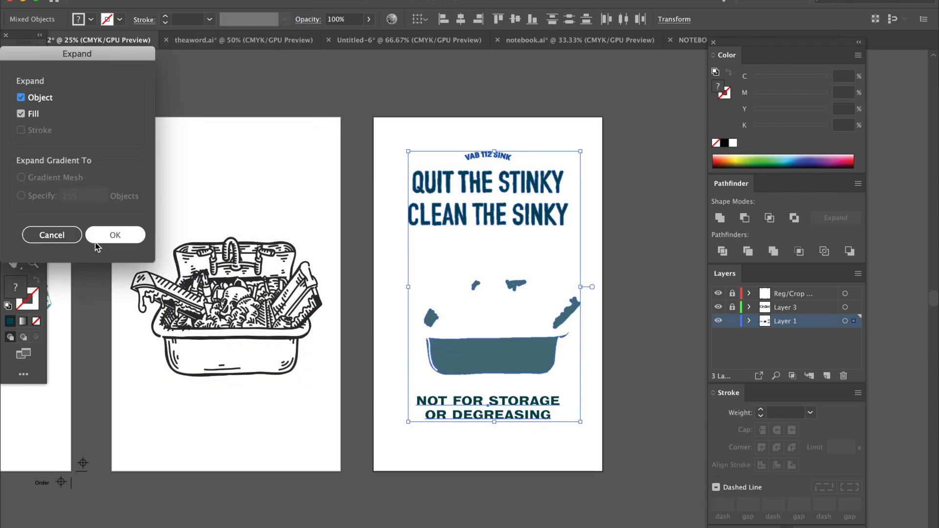
pyautogui.click(115, 235)
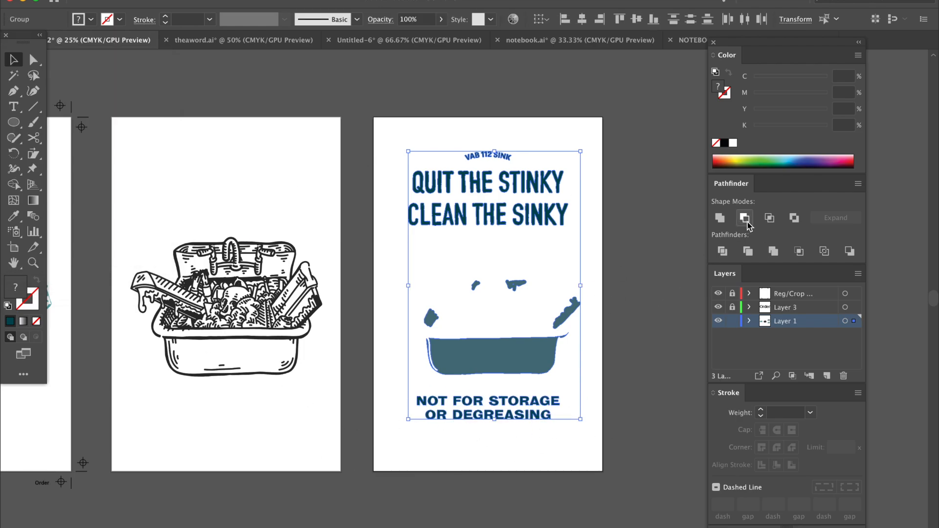
pyautogui.click(720, 218)
pyautogui.click(661, 233)
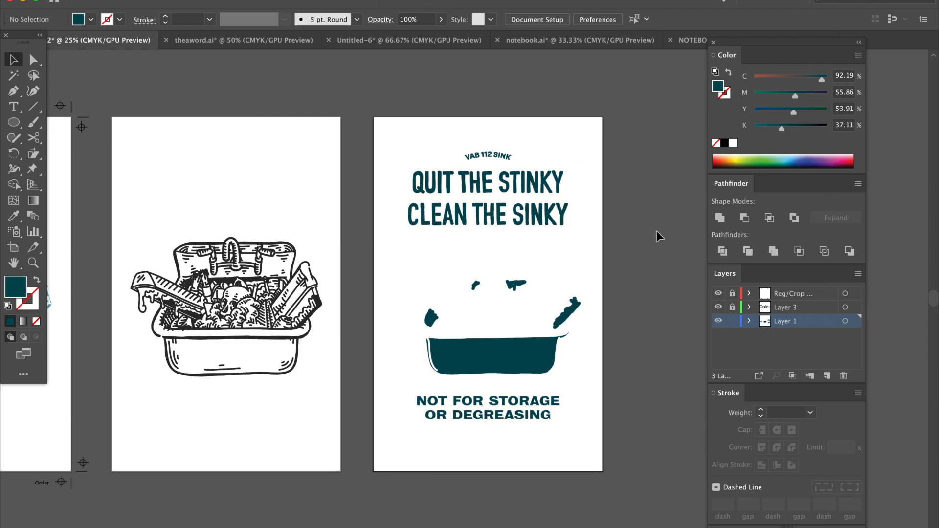
pyautogui.click(121, 338)
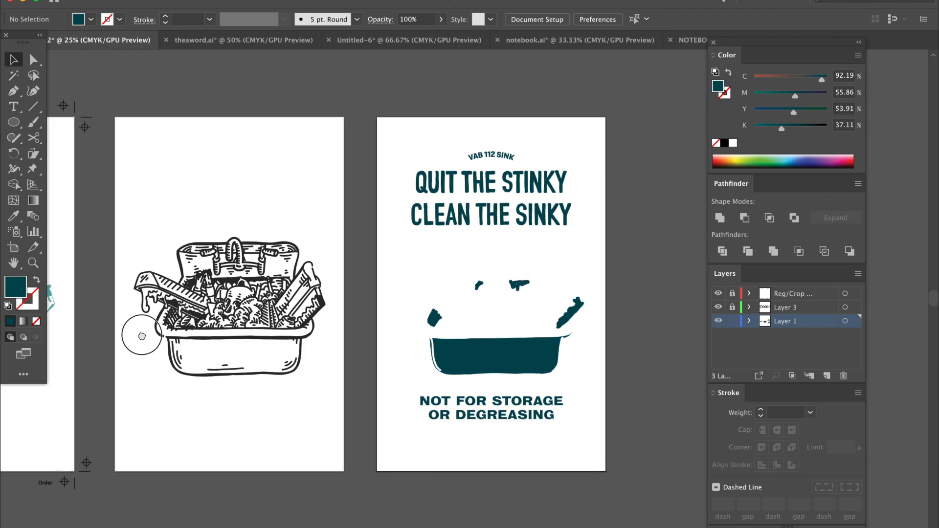
pyautogui.moveTo(121, 337); pyautogui.dragTo(341, 341)
pyautogui.scroll(2, 498, 360)
pyautogui.scroll(3, 498, 360)
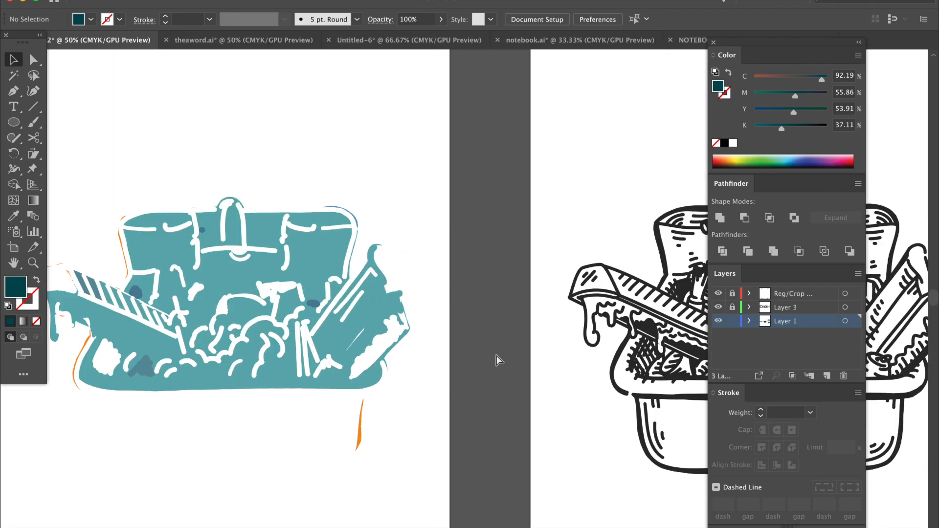
pyautogui.hscroll(-3, 497, 359)
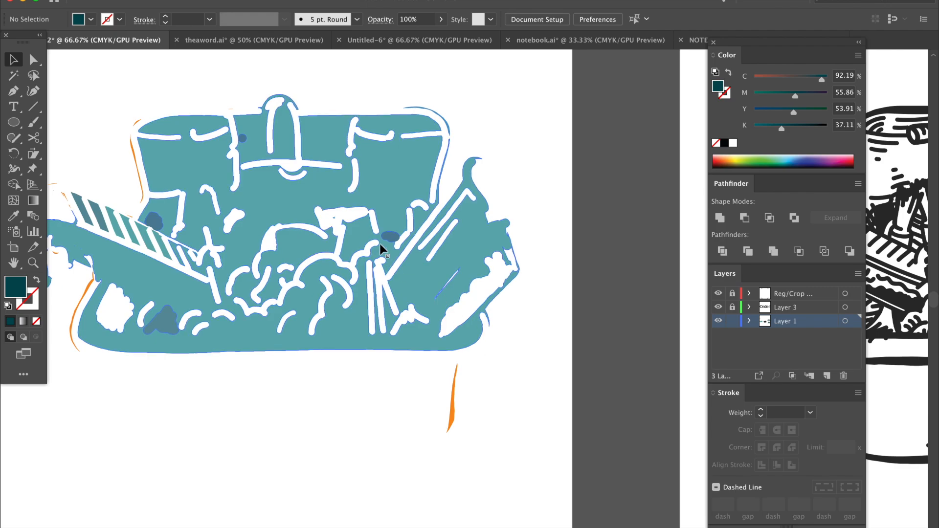
pyautogui.hscroll(5, 400, 246)
pyautogui.hscroll(5, 400, 246)
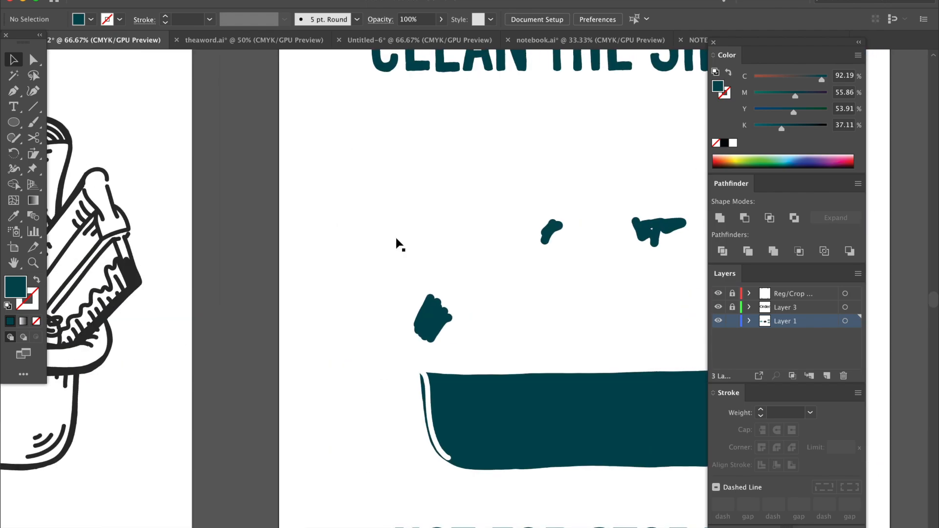
pyautogui.hscroll(-5, 400, 246)
pyautogui.hscroll(-5, 400, 245)
pyautogui.scroll(3, 400, 246)
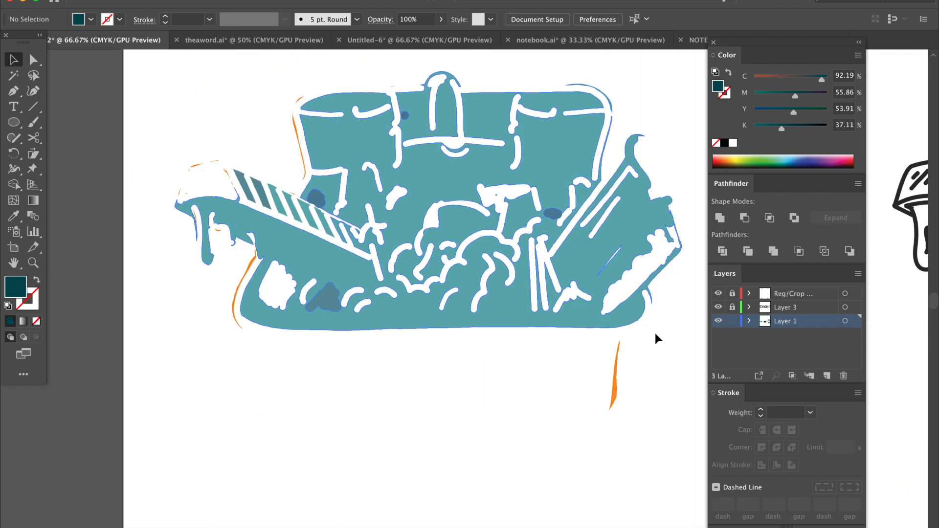
pyautogui.hscroll(-3, 660, 337)
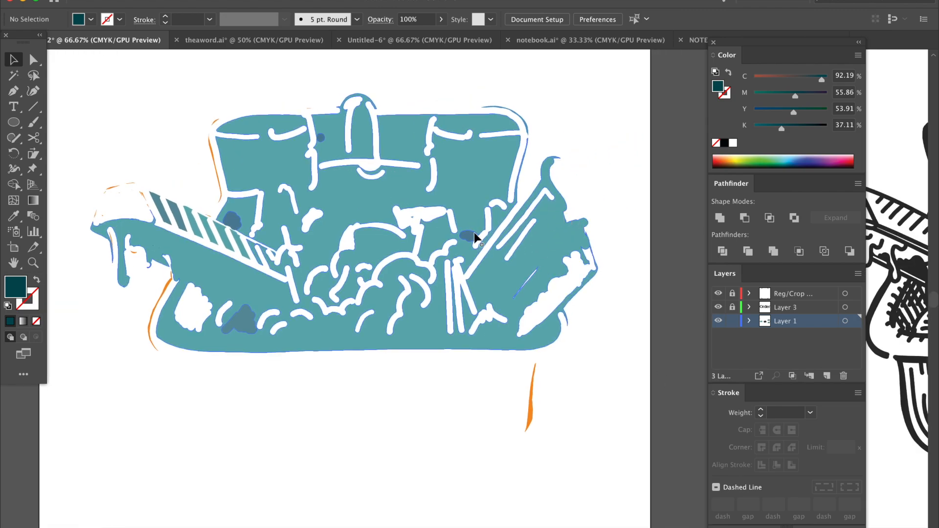
pyautogui.click(469, 246)
pyautogui.doubleClick(469, 246)
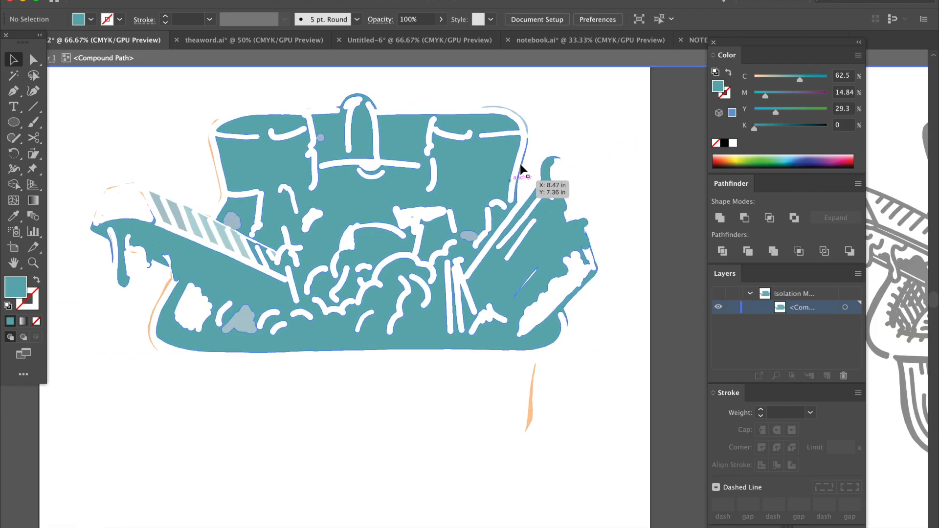
pyautogui.doubleClick(569, 137)
pyautogui.click(479, 233)
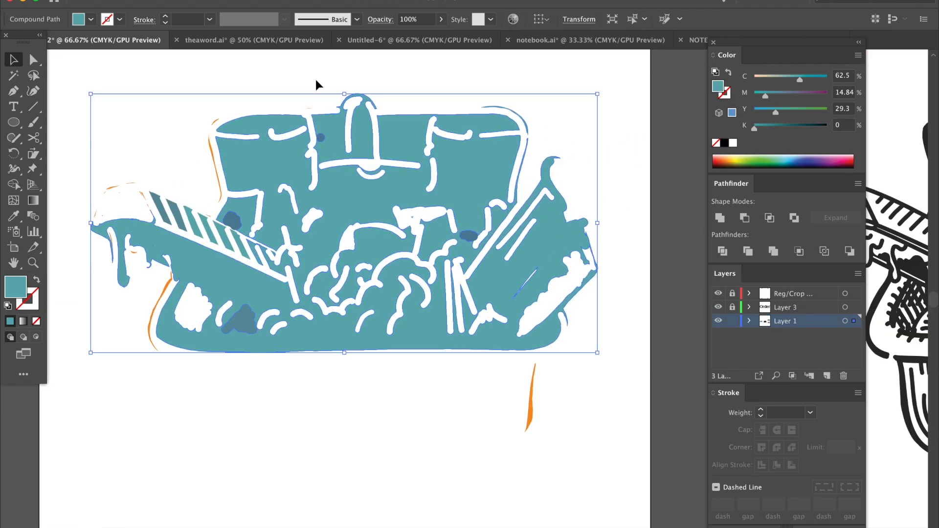
pyautogui.press('Delete')
pyautogui.hotkey('ctrl', 'z')
pyautogui.doubleClick(465, 234)
pyautogui.doubleClick(607, 147)
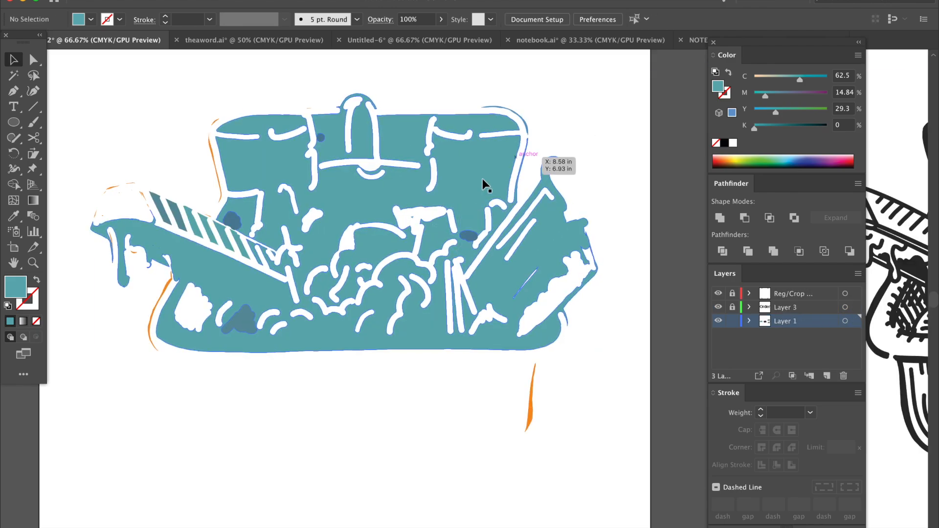
pyautogui.hotkey('ctrl', '-')
pyautogui.hotkey('ctrl', '-')
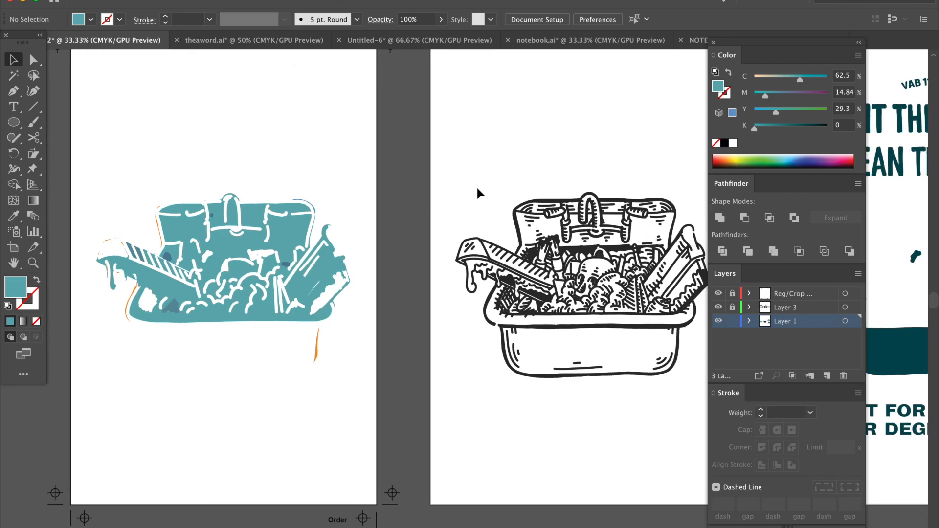
pyautogui.hscroll(8, 476, 185)
pyautogui.hscroll(3, 476, 186)
pyautogui.hotkey('ctrl', '-')
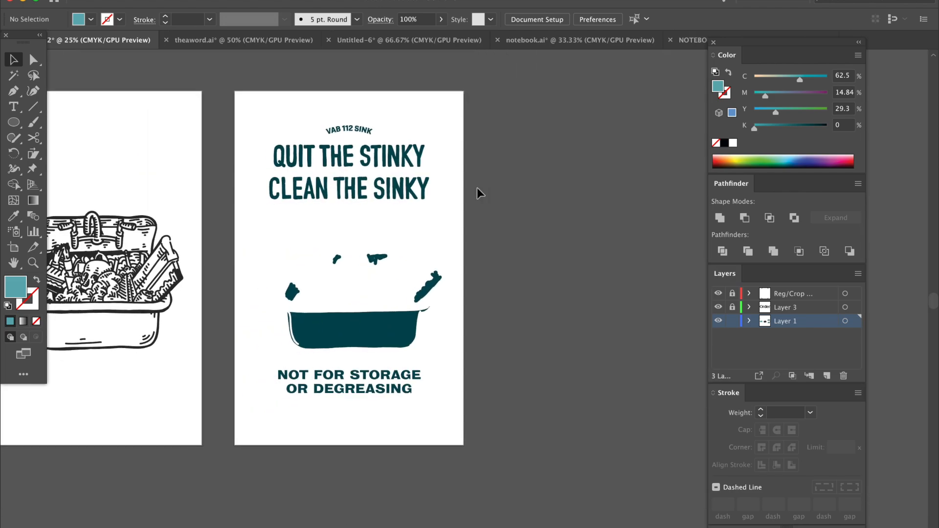
pyautogui.moveTo(219, 268); pyautogui.dragTo(93, 275)
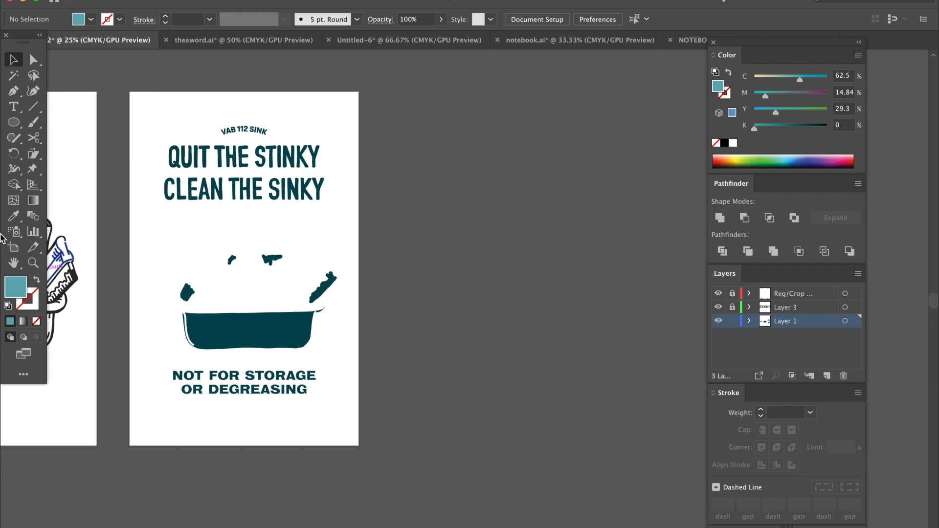
# - Add another blank artboard beside the poster and select the teal toolbox shape on the first artboard
pyautogui.click(14, 249)
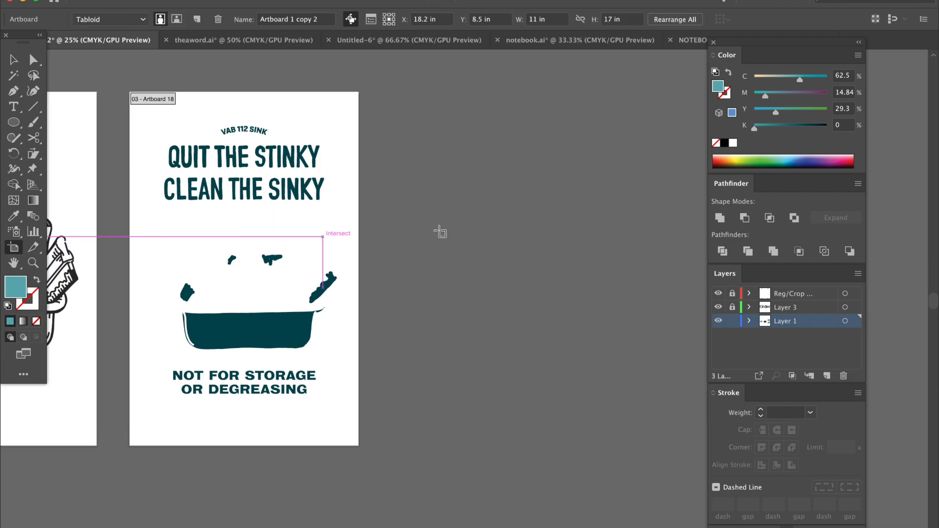
pyautogui.click(350, 19)
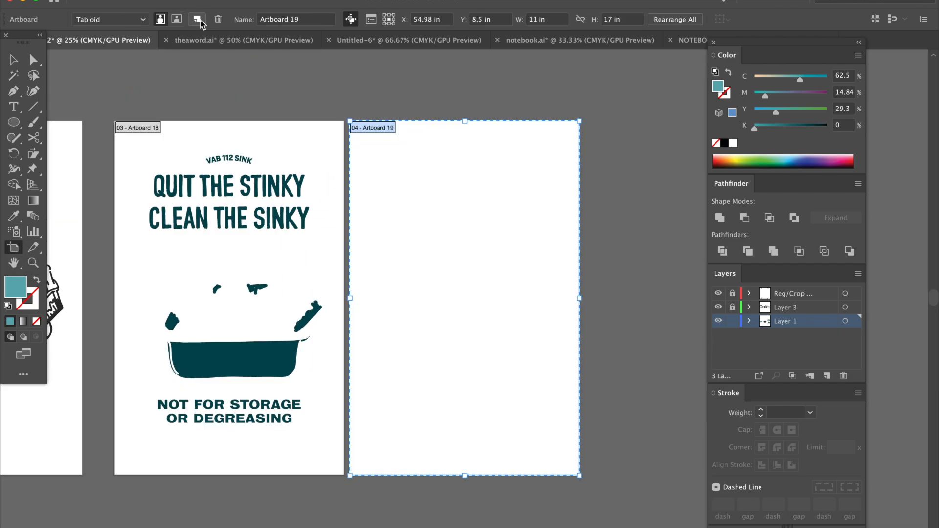
pyautogui.moveTo(424, 262); pyautogui.dragTo(470, 261)
pyautogui.hscroll(-10, 403, 272)
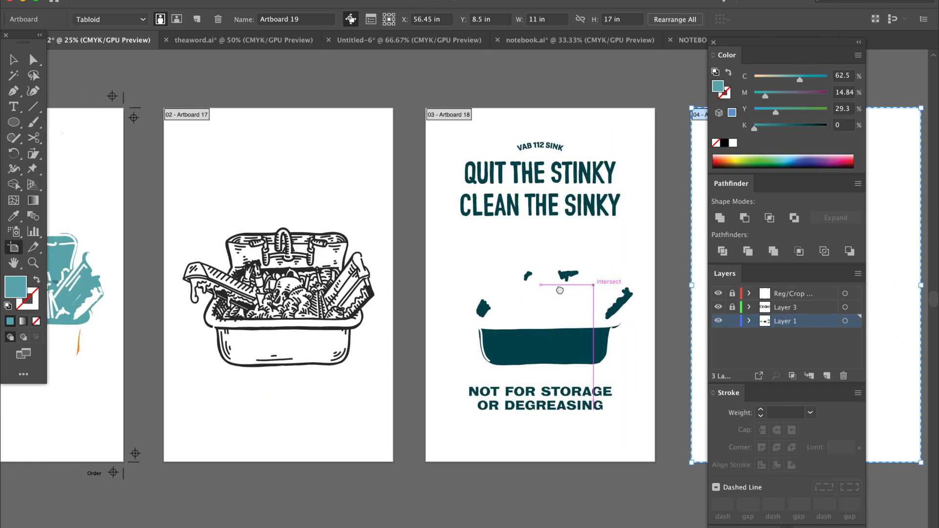
pyautogui.hscroll(-10, 404, 272)
pyautogui.click(13, 60)
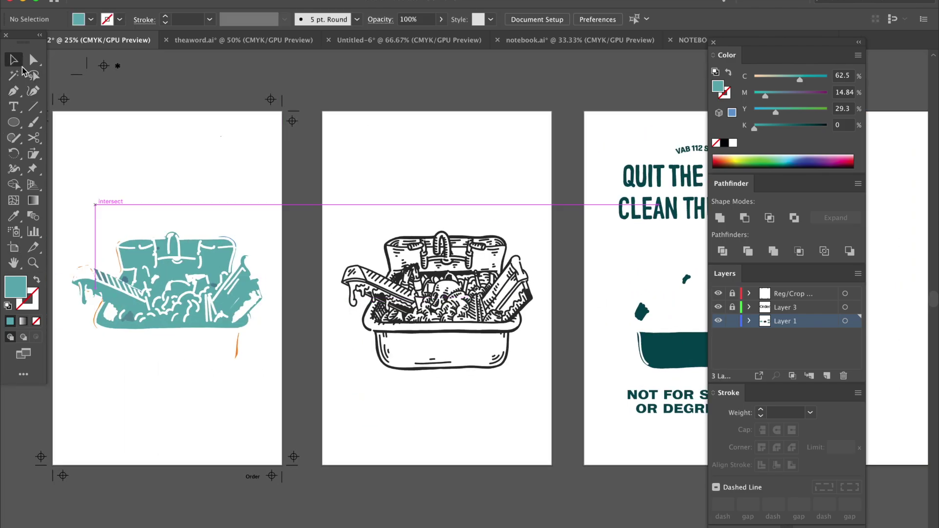
pyautogui.click(220, 272)
pyautogui.hscroll(-5, 303, 365)
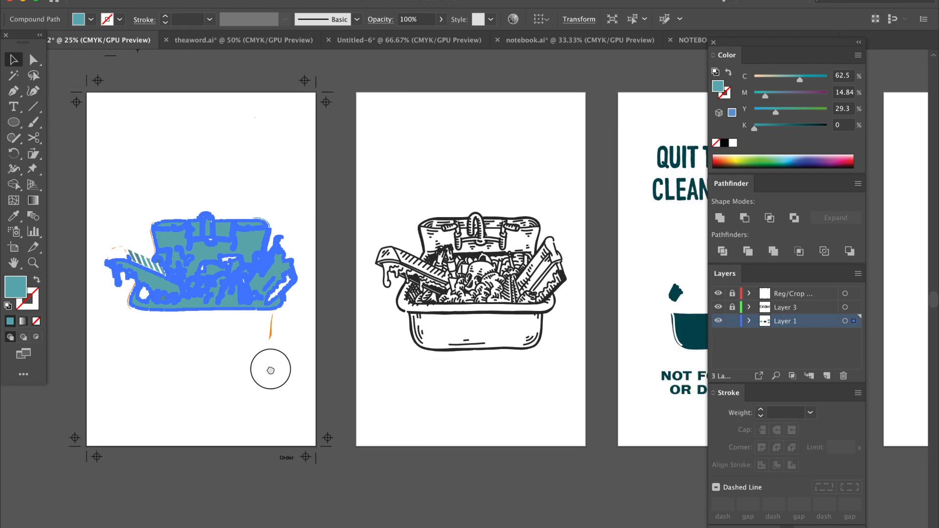
pyautogui.hscroll(-5, 323, 367)
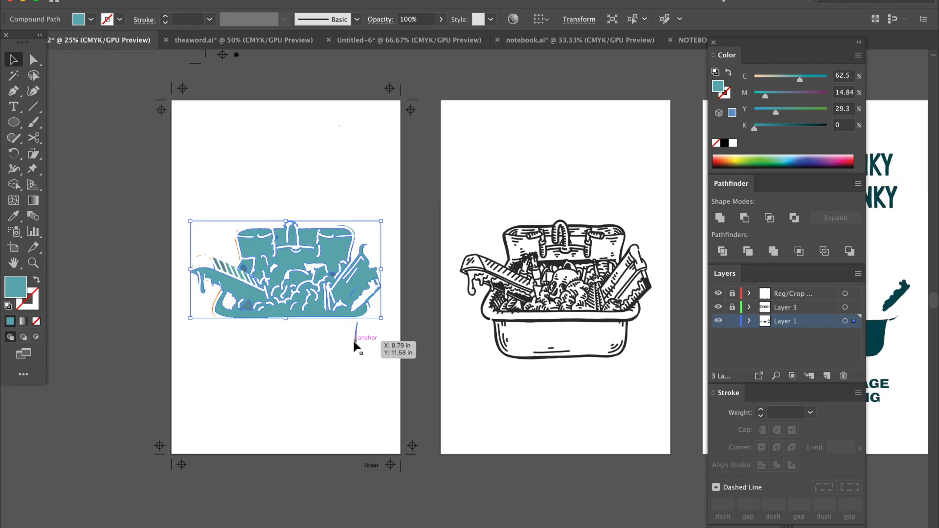
# - Delete the stray orange paths and the small blue paths via Select Similar Objects
pyautogui.click(356, 338)
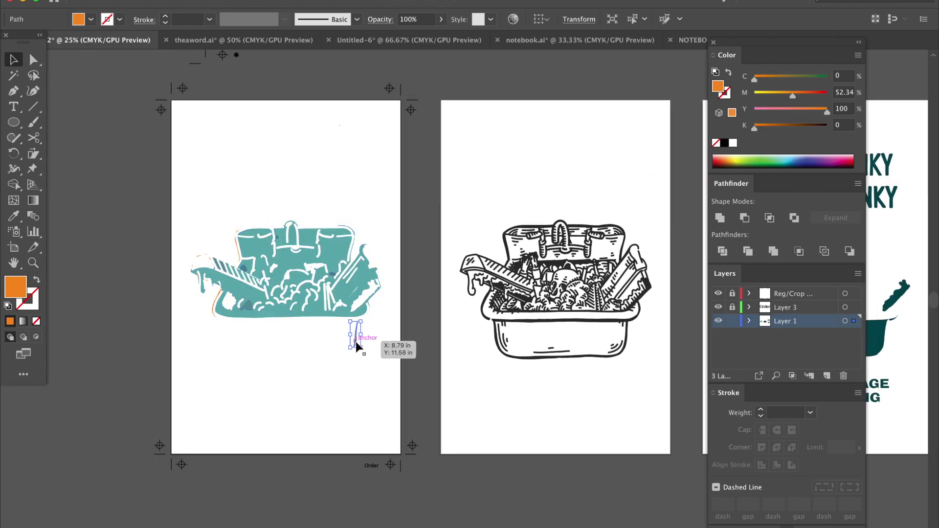
pyautogui.click(632, 20)
pyautogui.press('Delete')
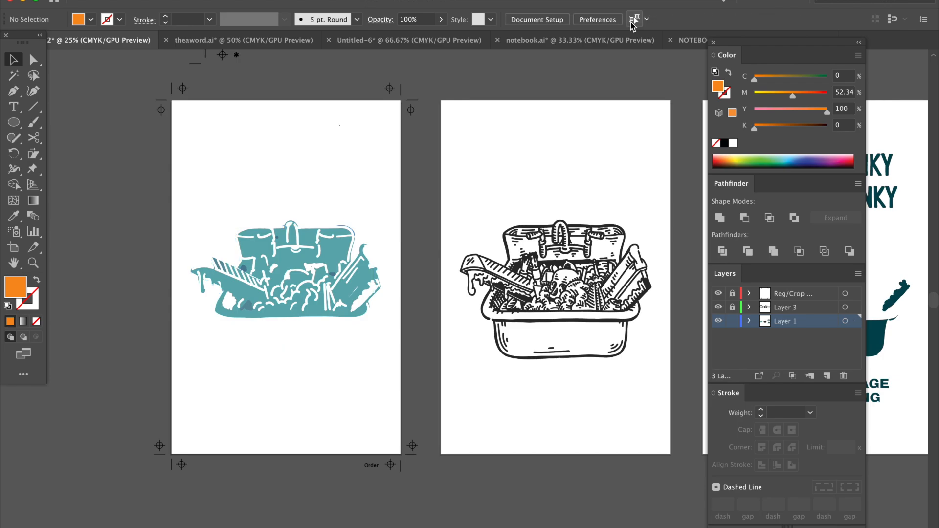
pyautogui.hotkey('ctrl', '=')
pyautogui.hotkey('ctrl', '=')
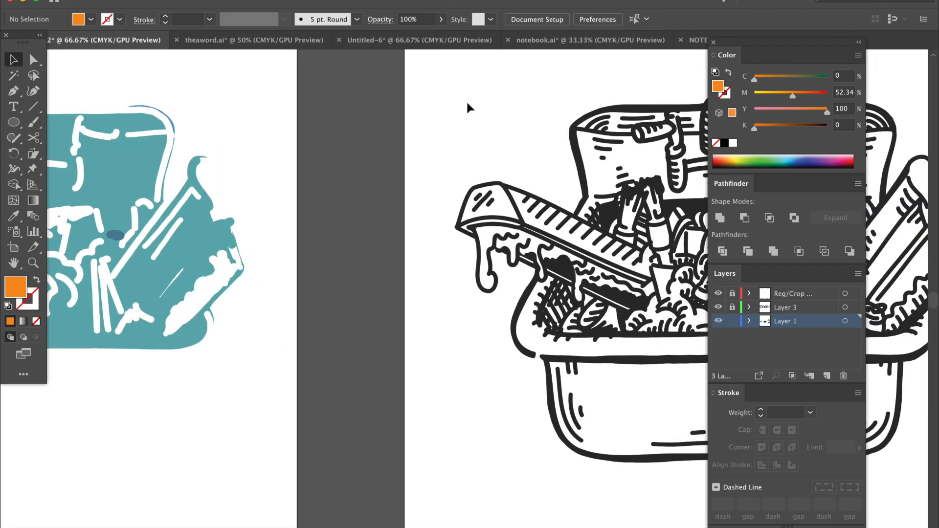
pyautogui.hscroll(-5, 466, 100)
pyautogui.click(402, 111)
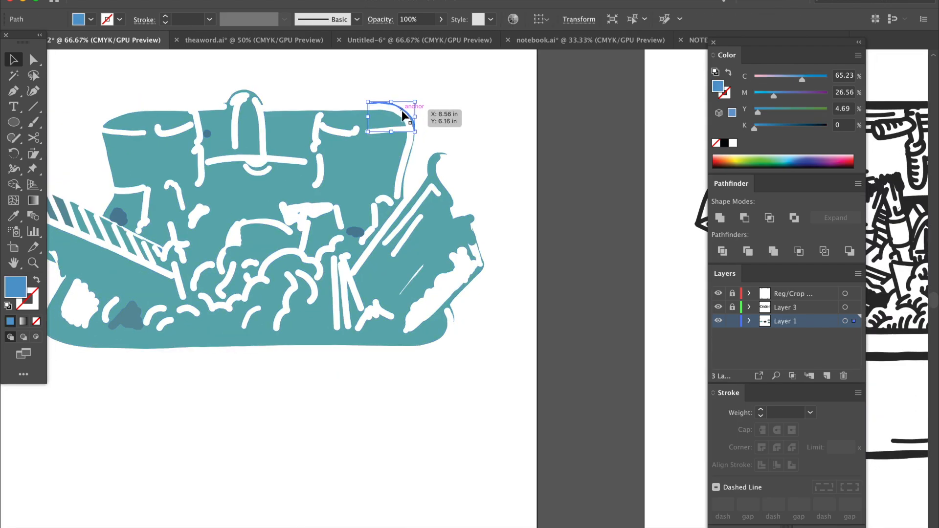
pyautogui.click(632, 19)
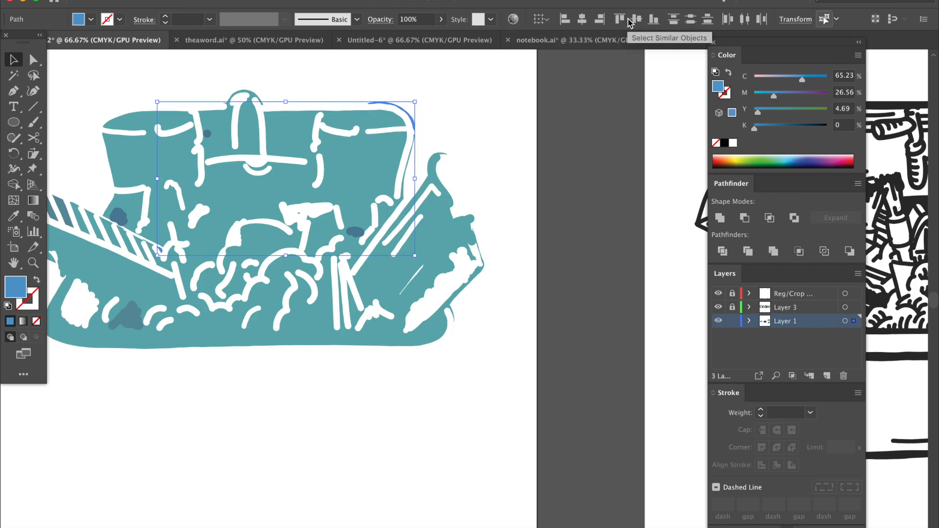
pyautogui.press('Delete')
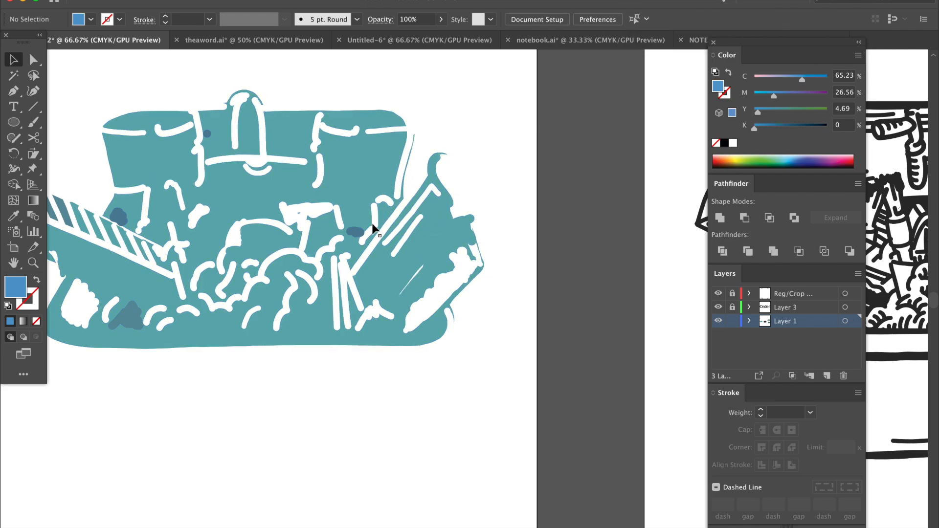
# - Select the teal compound path with its matching white paths and cut them from the artboard, leaving only the blue-grey blobs
pyautogui.click(352, 253)
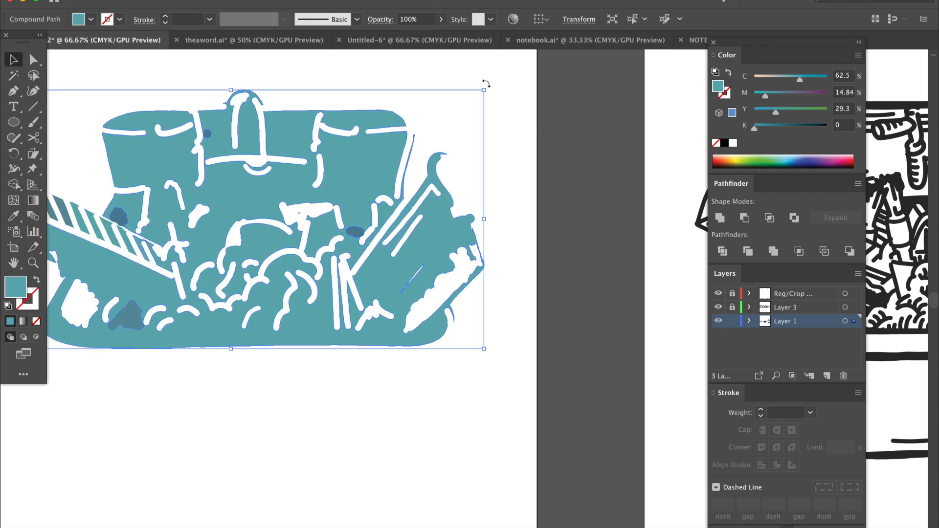
pyautogui.click(633, 19)
pyautogui.press('Delete')
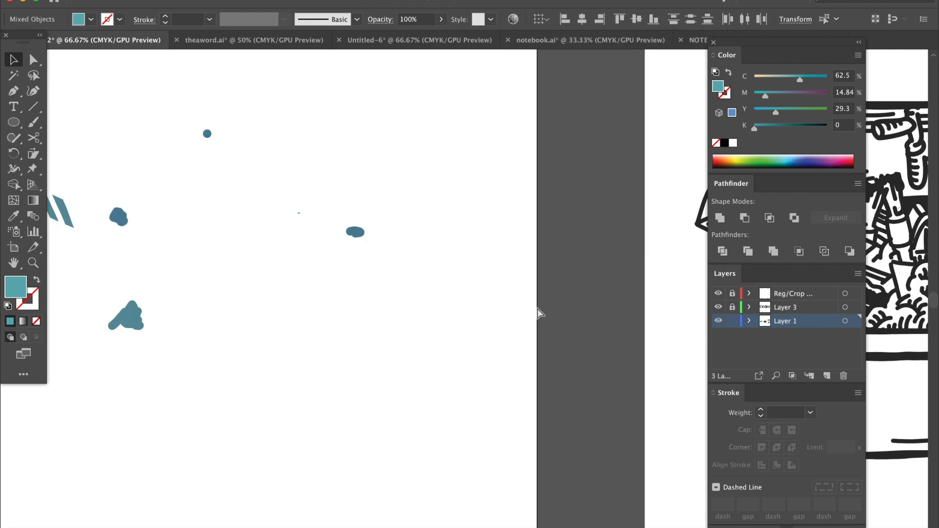
pyautogui.press('super+minus')
pyautogui.press('super+z')
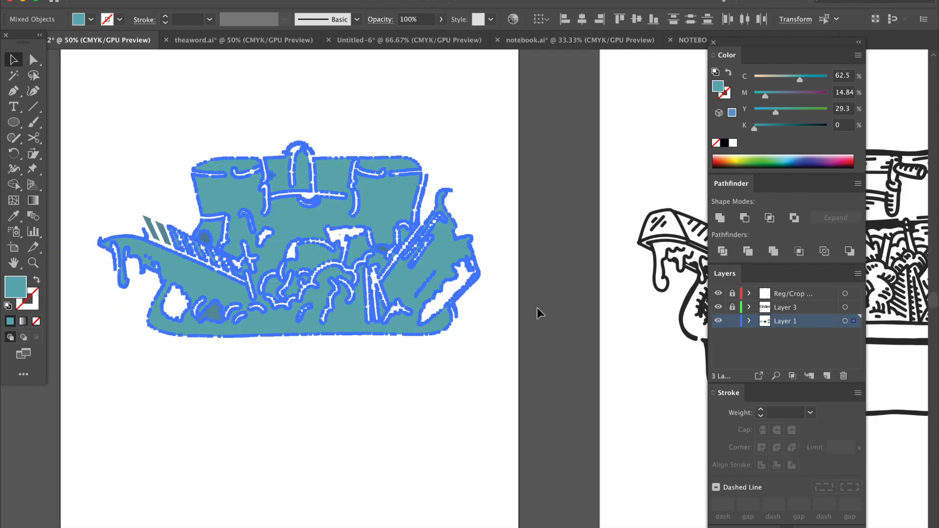
pyautogui.press('super+z')
pyautogui.press('super+z')
pyautogui.press('super+1')
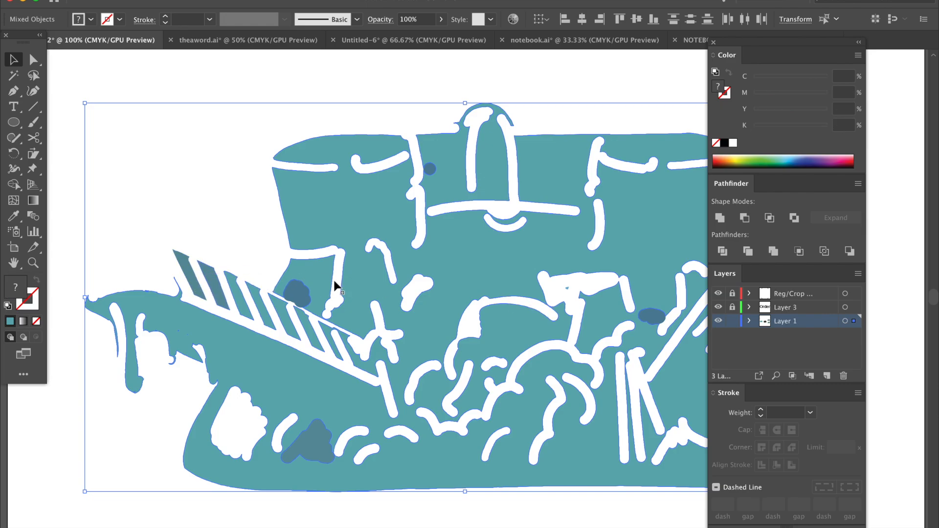
pyautogui.press('Delete')
pyautogui.press('super+z')
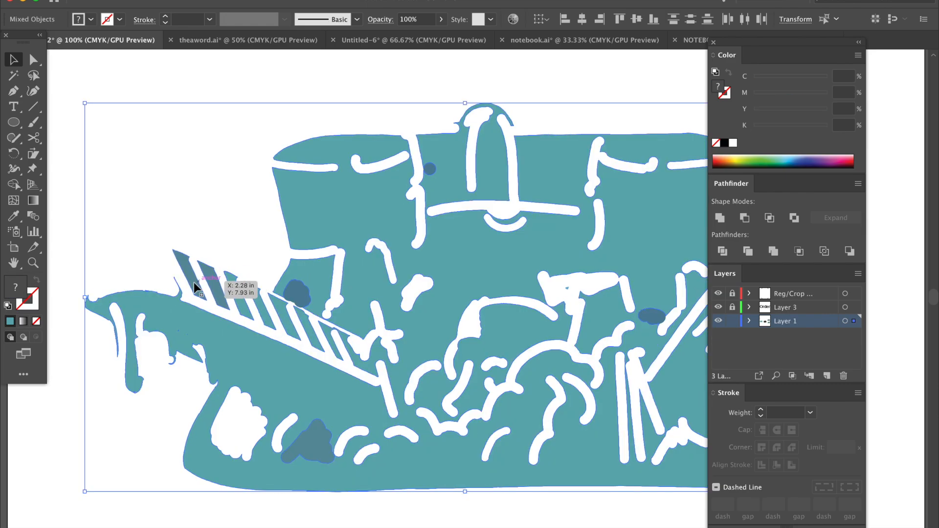
pyautogui.press('Delete')
pyautogui.click(751, 158)
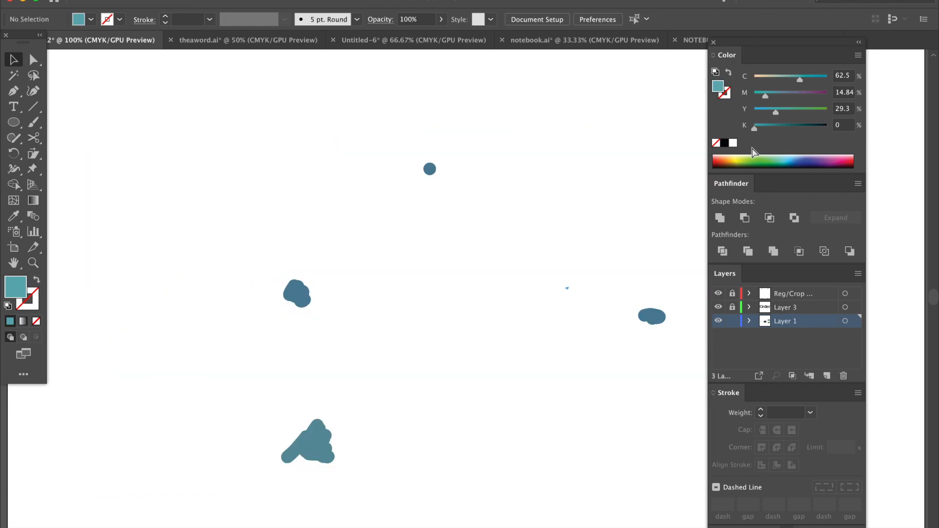
pyautogui.press('super+0')
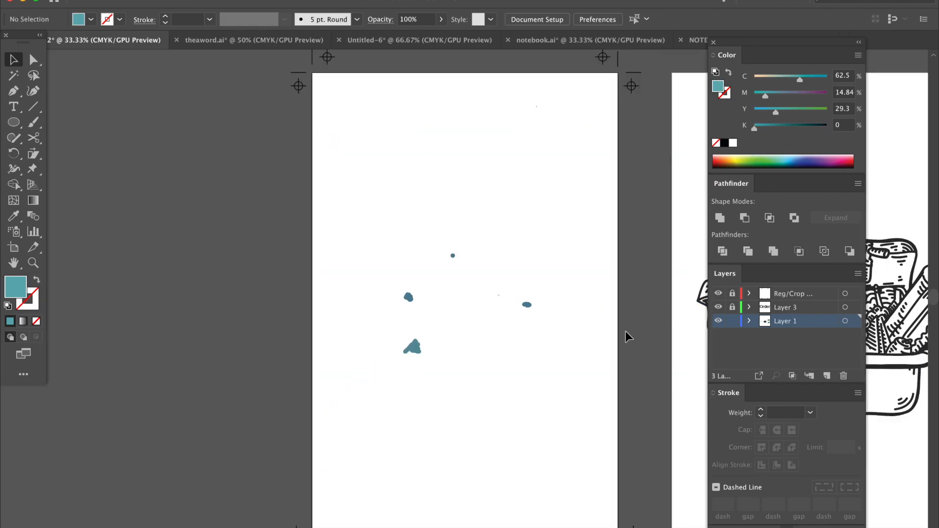
pyautogui.hscroll(10, 625, 336)
pyautogui.hscroll(10, 625, 337)
pyautogui.hscroll(8, 626, 336)
pyautogui.hscroll(3, 626, 337)
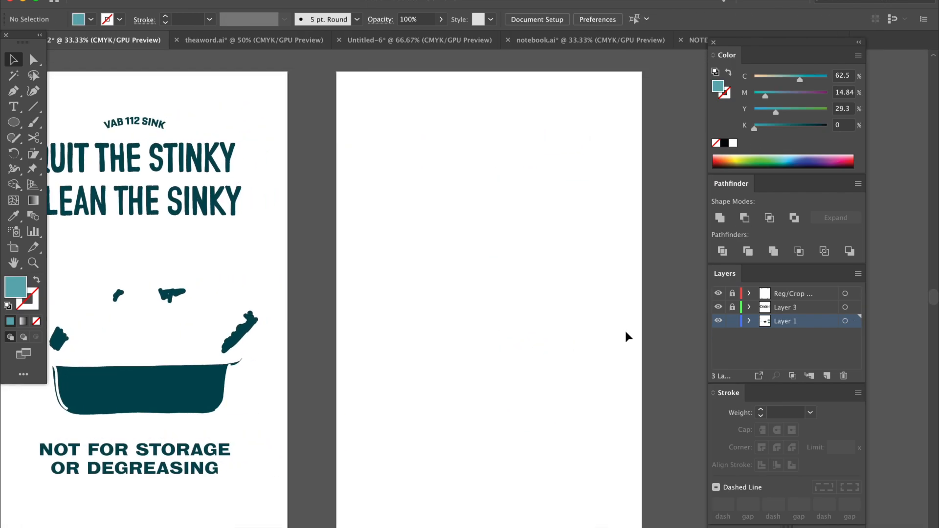
# - Paste the teal toolbox artwork onto the empty artboard and unite its pieces with Pathfinder
pyautogui.click(624, 329)
pyautogui.press('super+v')
pyautogui.click(616, 174)
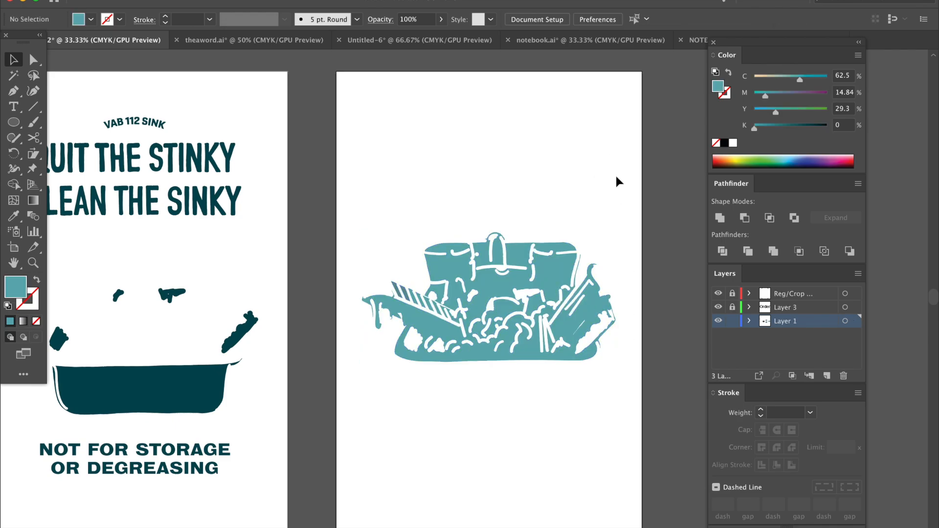
pyautogui.press('super+minus')
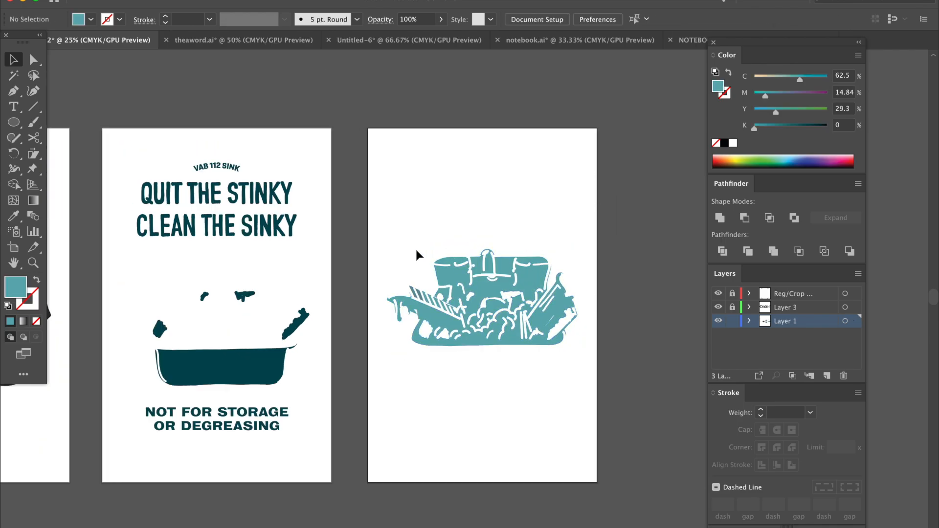
pyautogui.moveTo(377, 224); pyautogui.dragTo(626, 389)
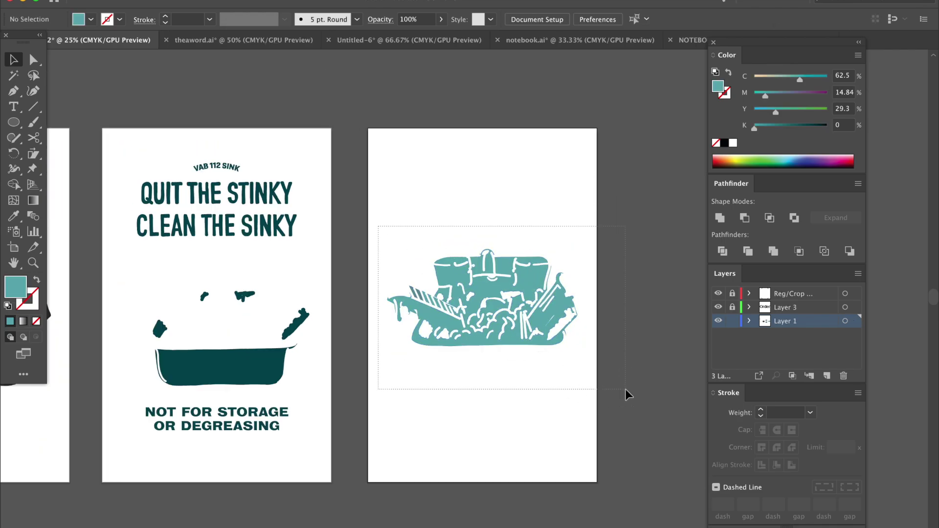
pyautogui.click(721, 218)
pyautogui.click(653, 171)
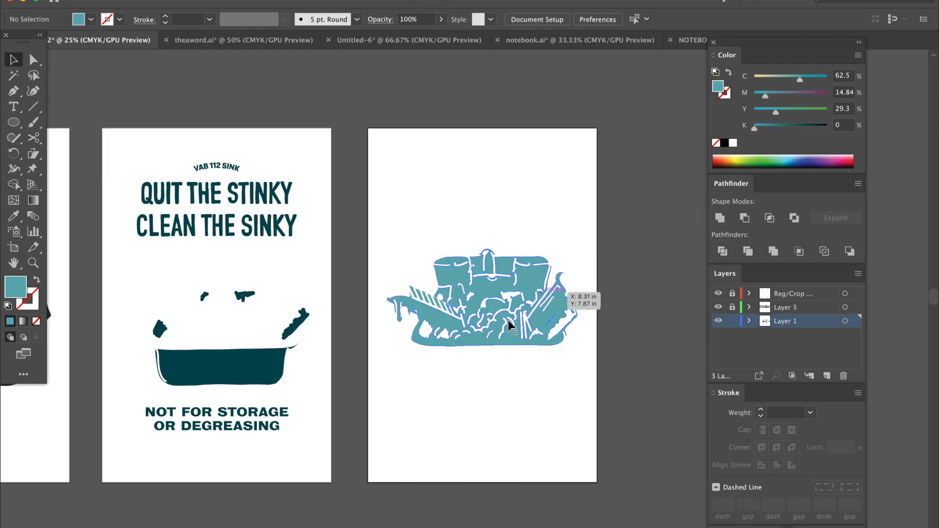
# - Pan back to the separation artboards and marquee-select the small blue blobs on the left one
pyautogui.moveTo(316, 352); pyautogui.dragTo(514, 367)
pyautogui.moveTo(220, 367); pyautogui.dragTo(438, 406)
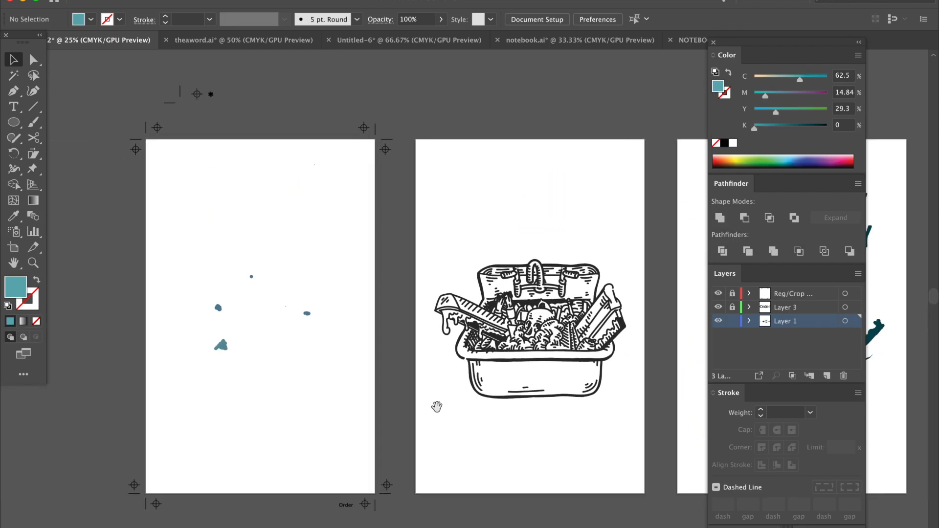
pyautogui.moveTo(331, 256); pyautogui.dragTo(169, 370)
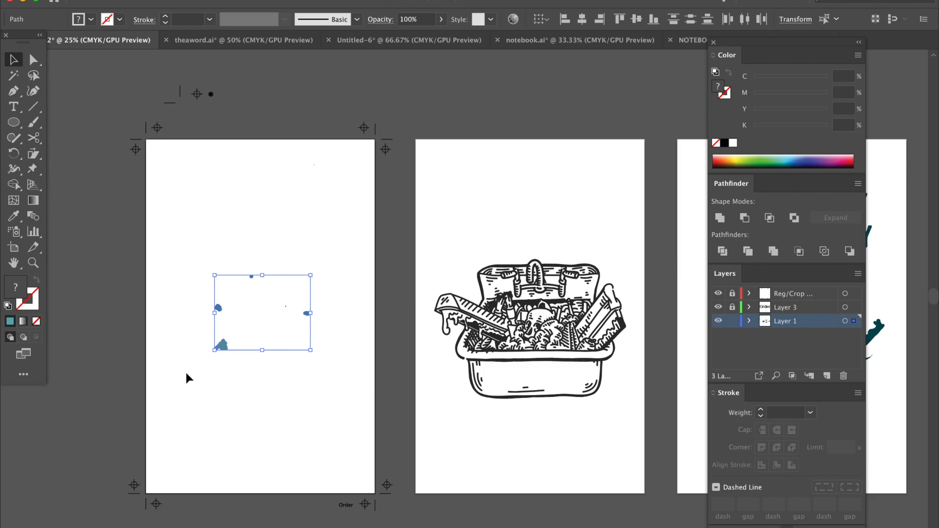
pyautogui.moveTo(359, 317); pyautogui.dragTo(111, 316)
pyautogui.moveTo(220, 323); pyautogui.dragTo(345, 333)
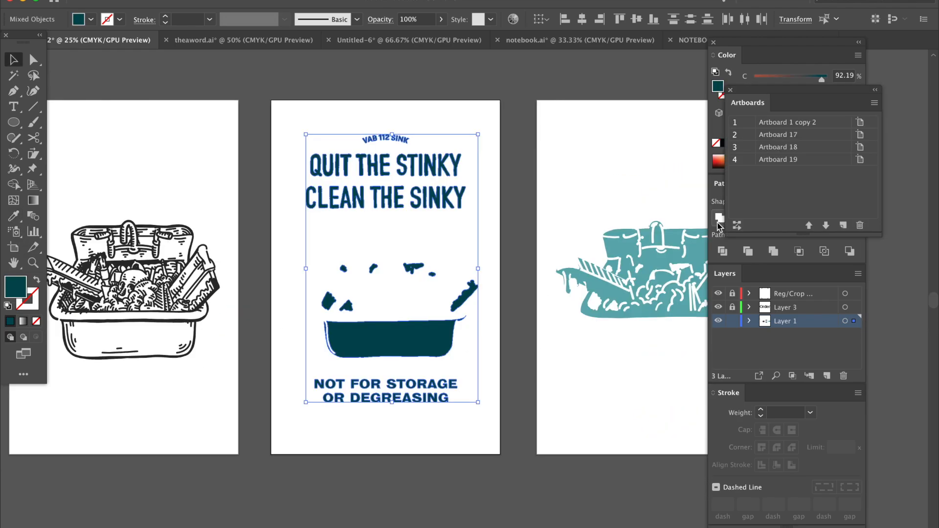
# - Unite the poster artwork group into a single shape with Pathfinder
pyautogui.click(323, 153)
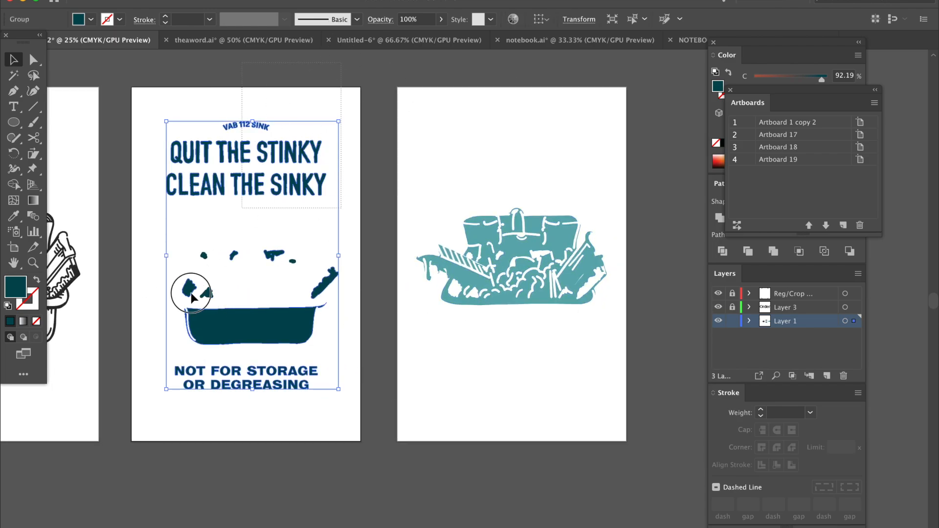
pyautogui.moveTo(160, 89); pyautogui.dragTo(159, 425)
pyautogui.click(719, 219)
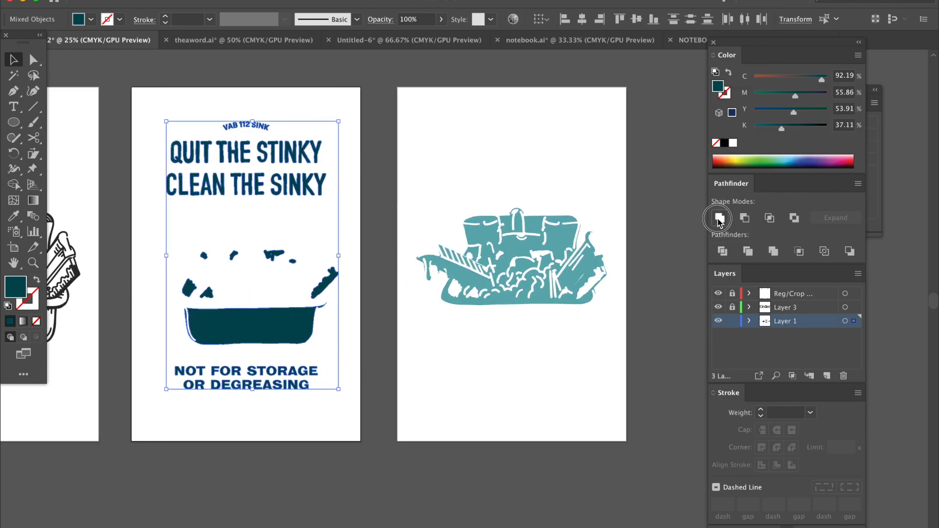
pyautogui.click(396, 309)
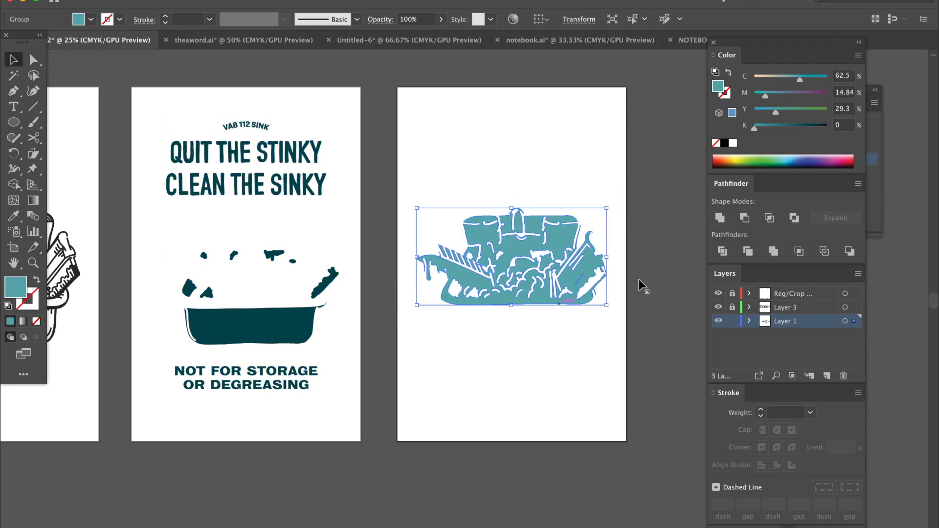
pyautogui.click(603, 354)
pyautogui.hscroll(-10, 399, 352)
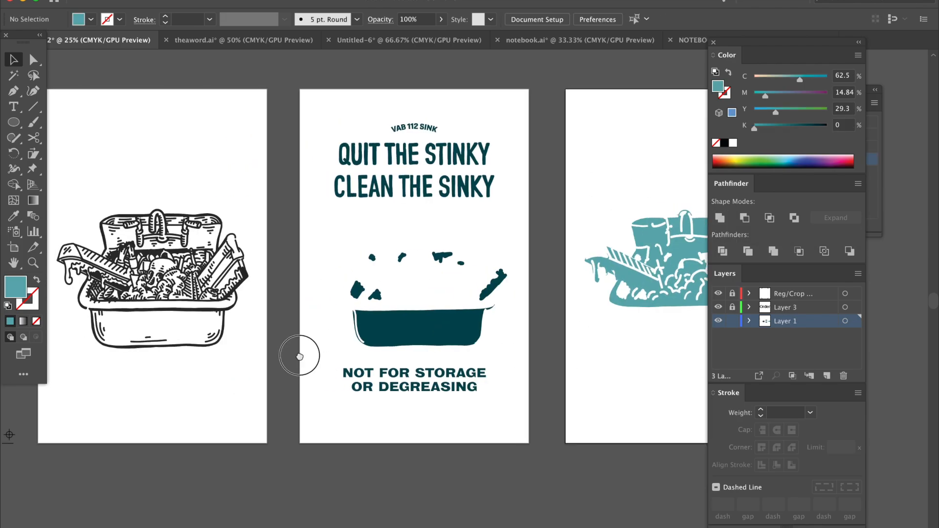
# - Unite the black line-art toolbox drawing into a single shape with Pathfinder
pyautogui.click(220, 286)
pyautogui.click(323, 176)
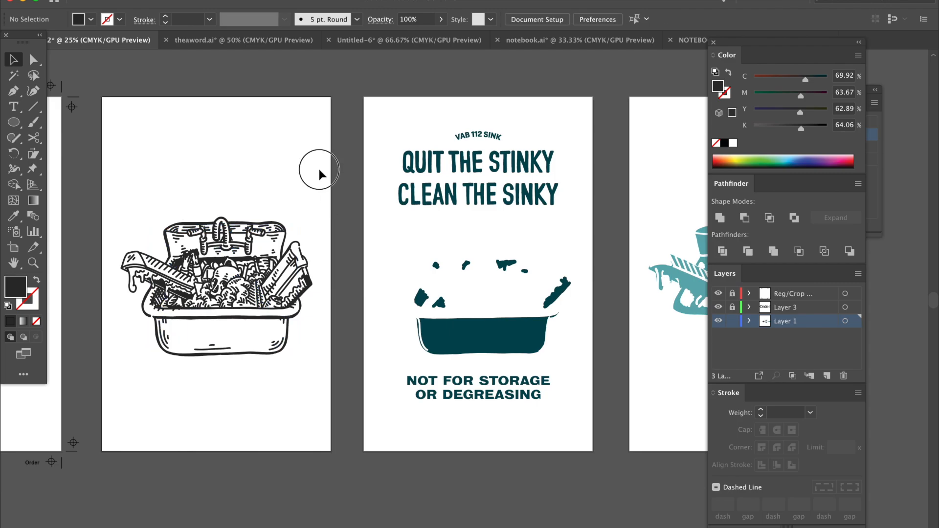
pyautogui.moveTo(324, 172); pyautogui.dragTo(177, 338)
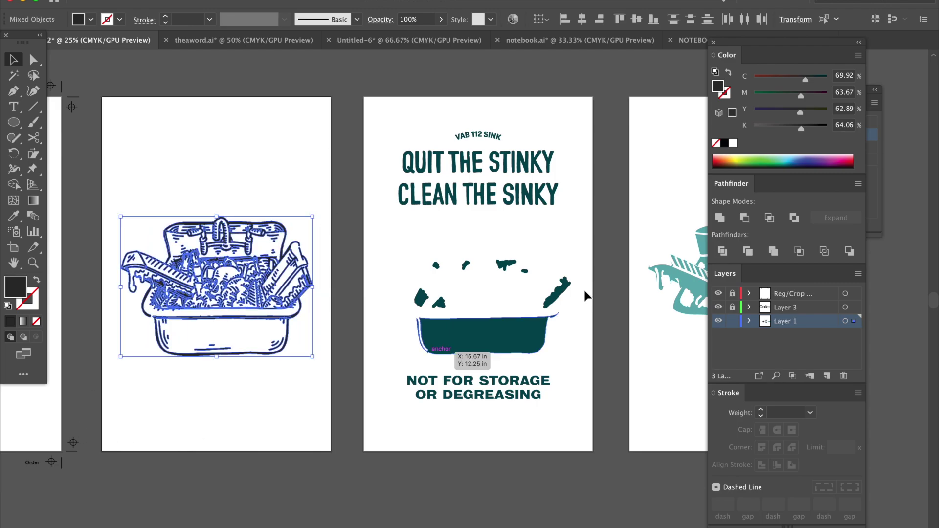
pyautogui.click(721, 219)
pyautogui.click(266, 121)
pyautogui.hscroll(-10, 276, 251)
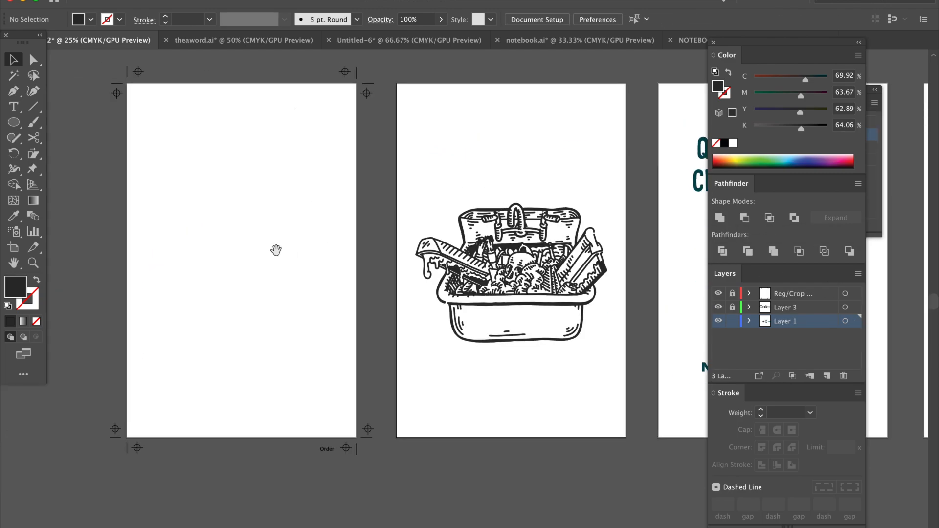
pyautogui.moveTo(276, 250); pyautogui.dragTo(354, 253)
pyautogui.hscroll(10, 345, 364)
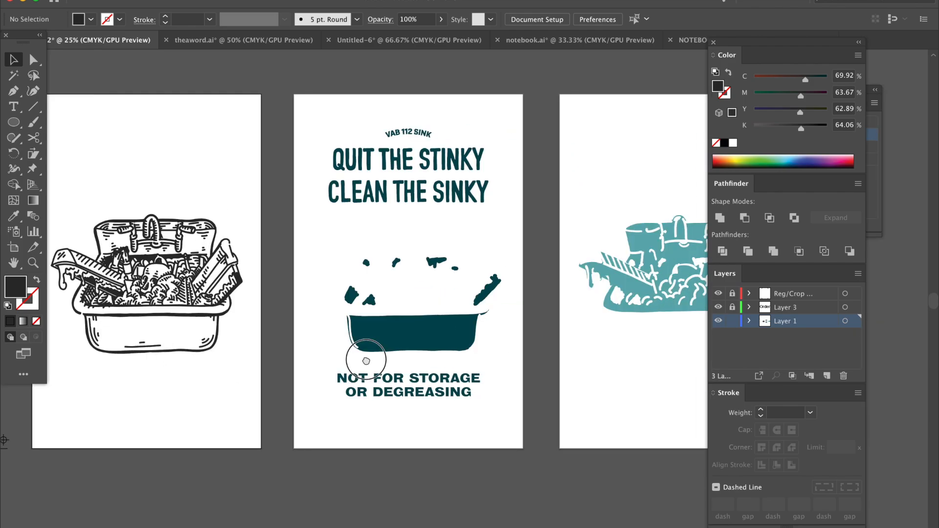
pyautogui.hscroll(5, 525, 413)
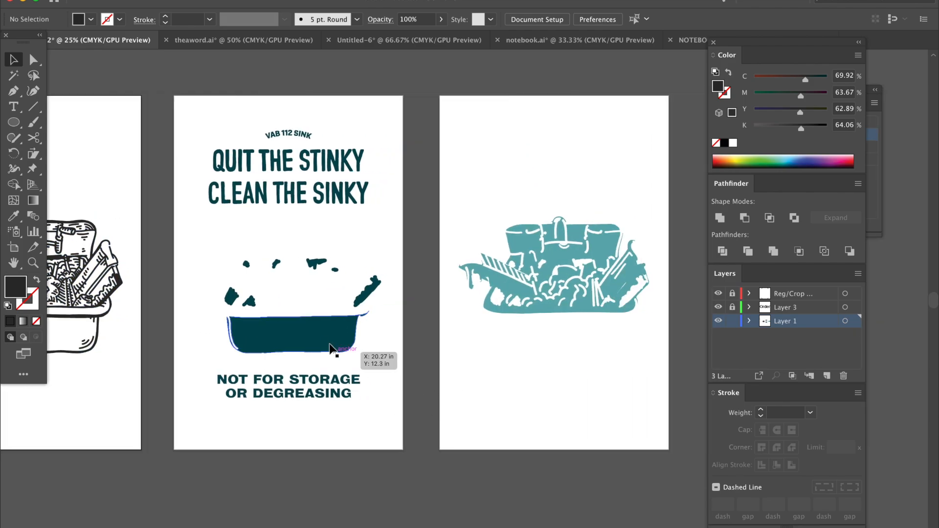
# - Cut the poster group and paste it in place over the teal toolbox artboard
pyautogui.click(325, 345)
pyautogui.hotkey('ctrl', 'x')
pyautogui.click(602, 349)
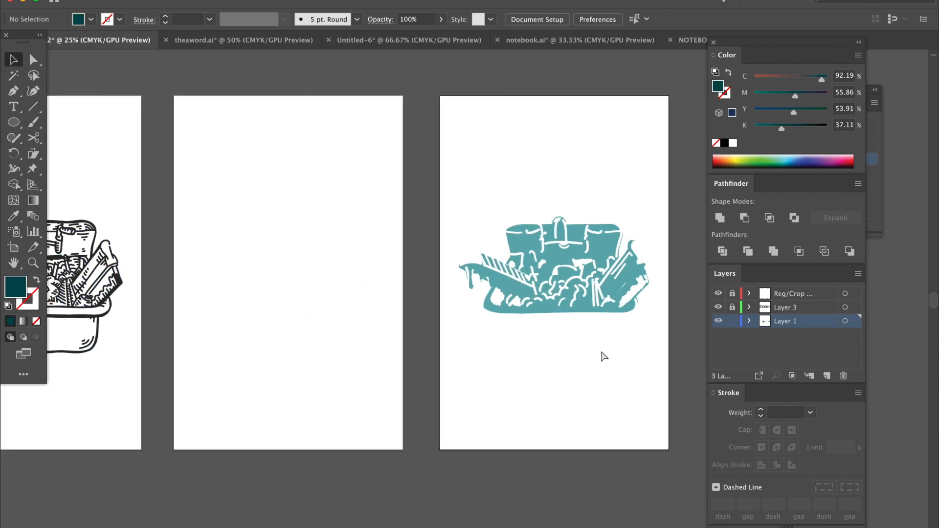
pyautogui.hotkey('ctrl', 'shift', 'v')
# - Move the line-art drawing onto the poster, completing the stacked poster on one artboard
pyautogui.click(316, 343)
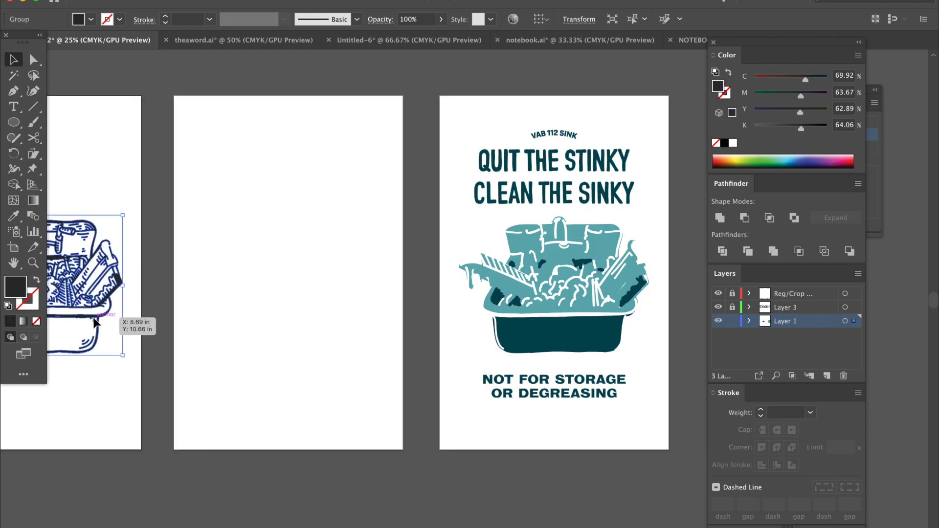
pyautogui.click(470, 352)
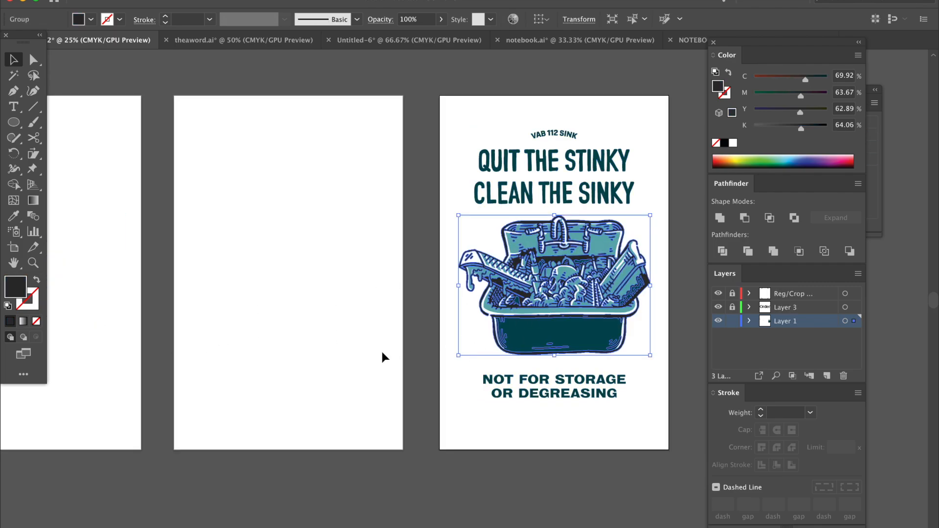
pyautogui.click(385, 356)
pyautogui.moveTo(369, 339); pyautogui.dragTo(255, 345)
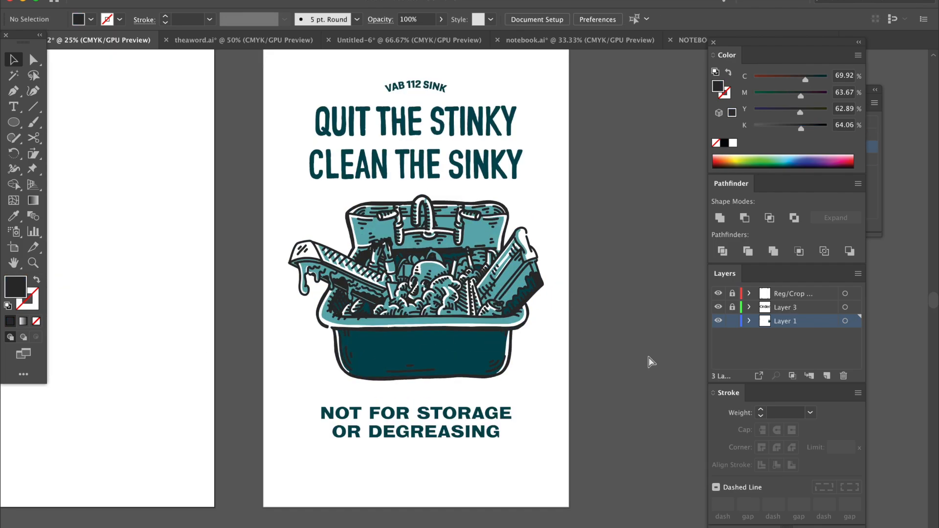
pyautogui.scroll(3, 631, 363)
pyautogui.click(443, 359)
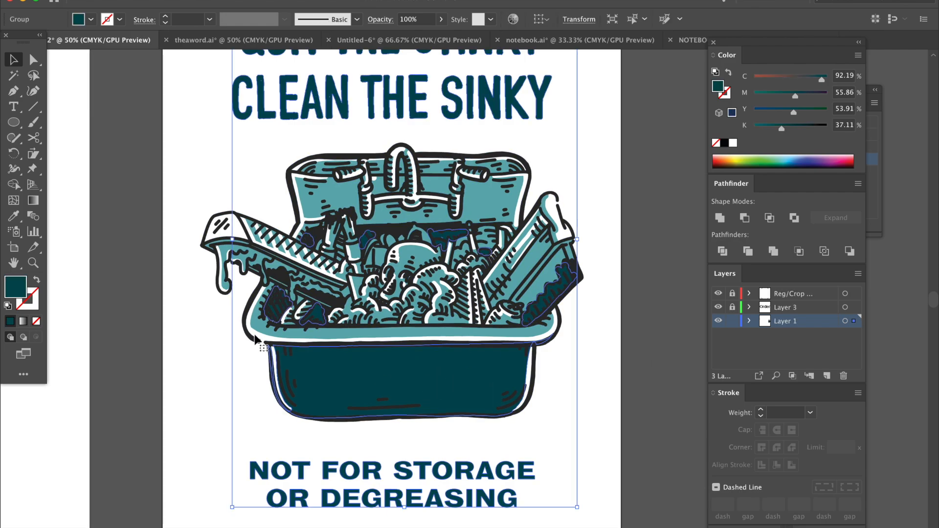
# - Recolour the poster's dark navy fill to a lighter teal via the Color Picker
pyautogui.doubleClick(14, 288)
pyautogui.click(659, 286)
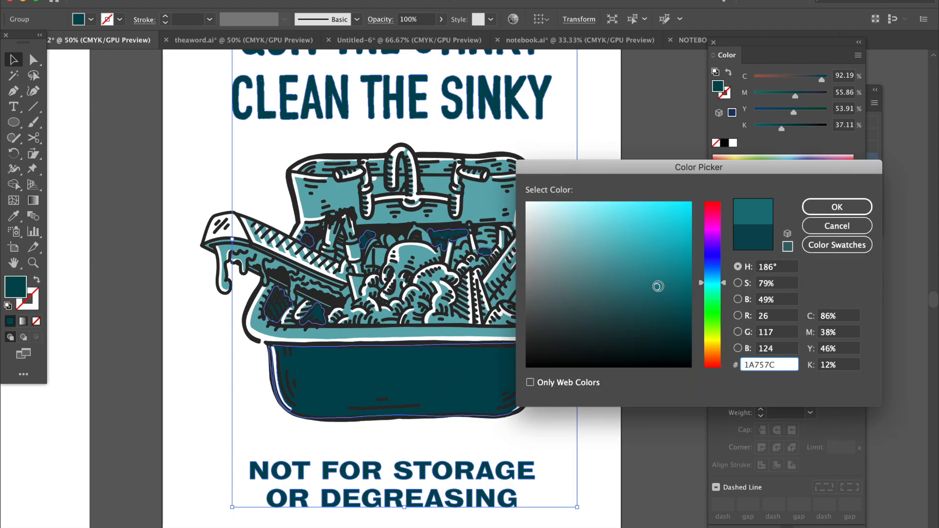
pyautogui.write('219BA2')
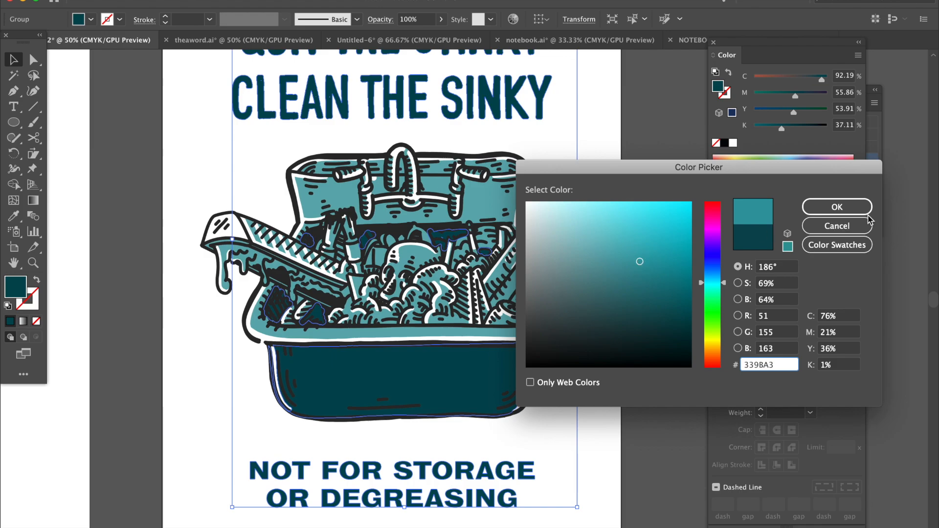
pyautogui.click(837, 207)
pyautogui.doubleClick(16, 289)
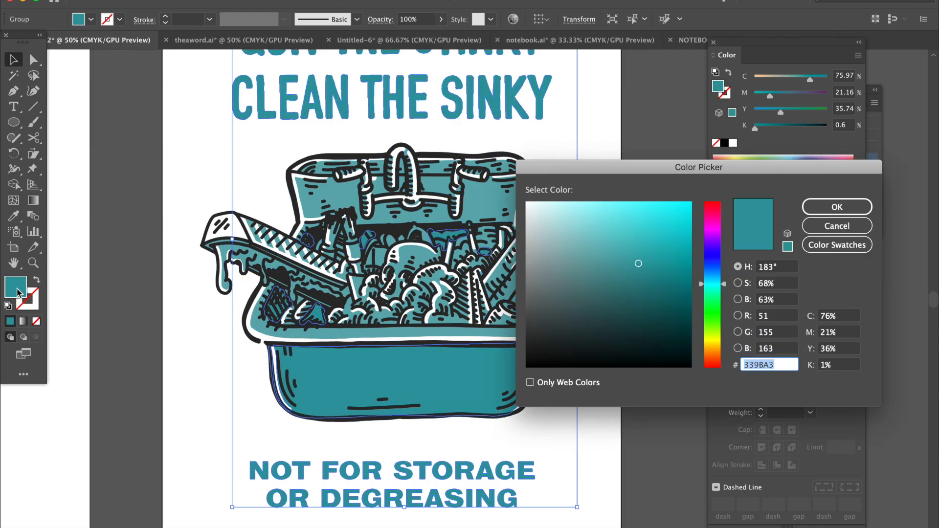
pyautogui.click(646, 282)
pyautogui.click(835, 210)
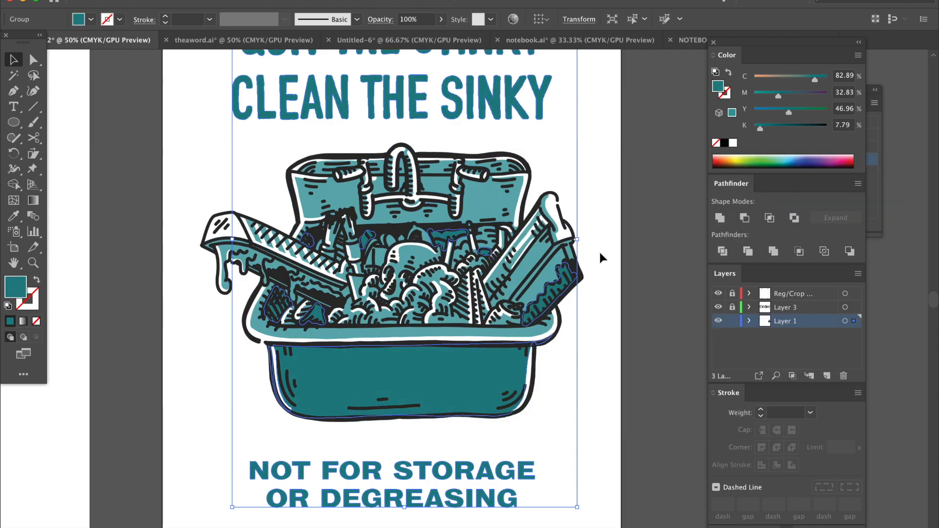
pyautogui.click(637, 308)
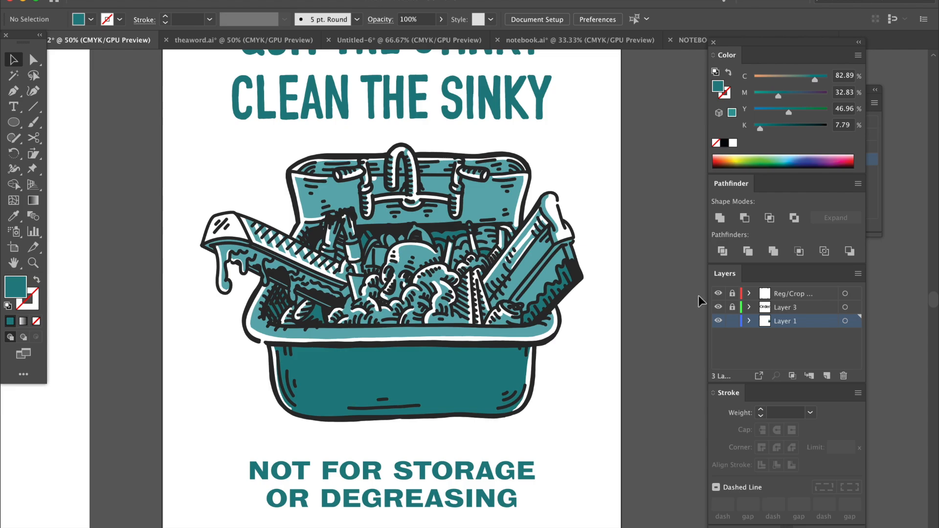
pyautogui.hotkey('ctrl', '-')
pyautogui.hotkey('ctrl', '-')
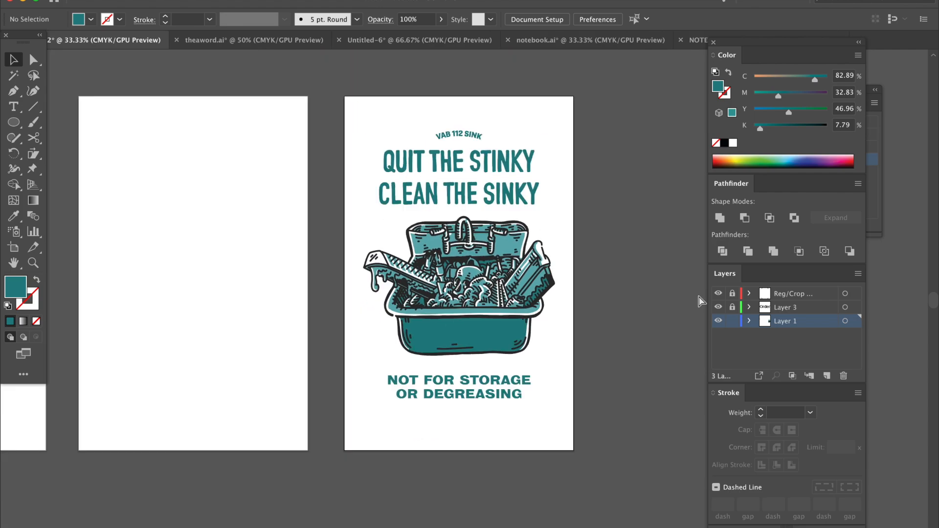
# - Recolour the middle artboard's text-and-tub artwork to the same medium teal
pyautogui.hotkey('ctrl', 'a')
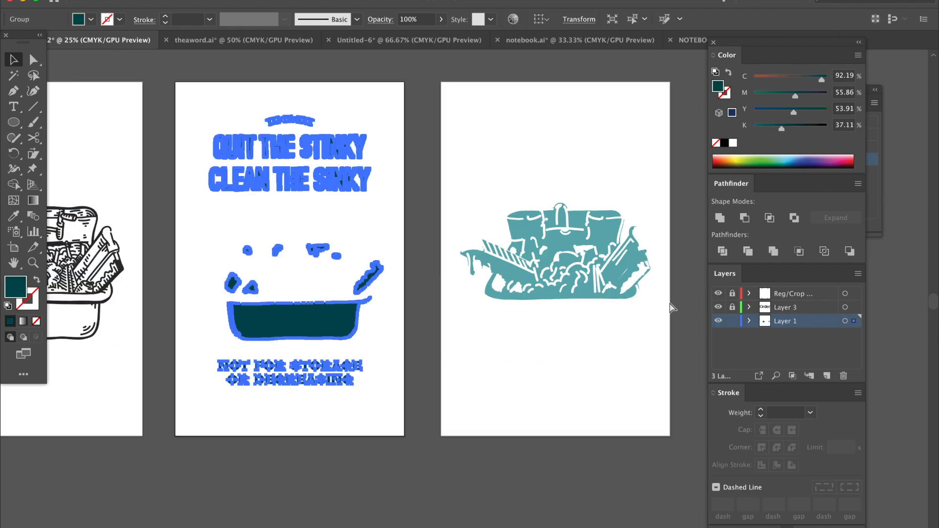
pyautogui.click(413, 360)
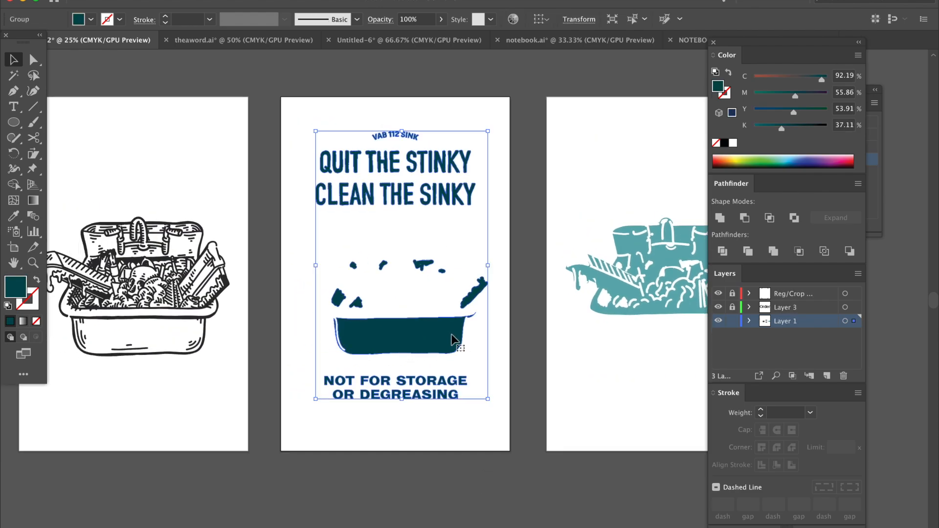
pyautogui.doubleClick(16, 286)
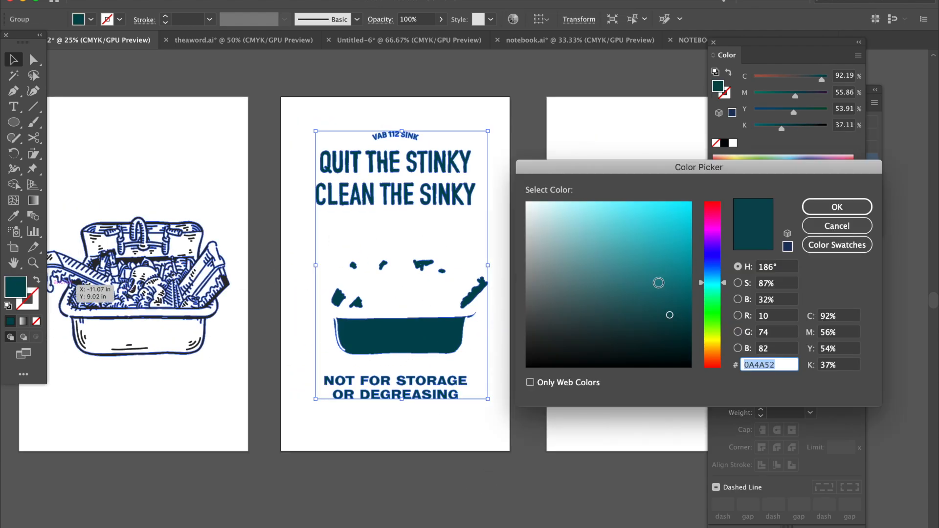
pyautogui.click(659, 282)
pyautogui.click(837, 207)
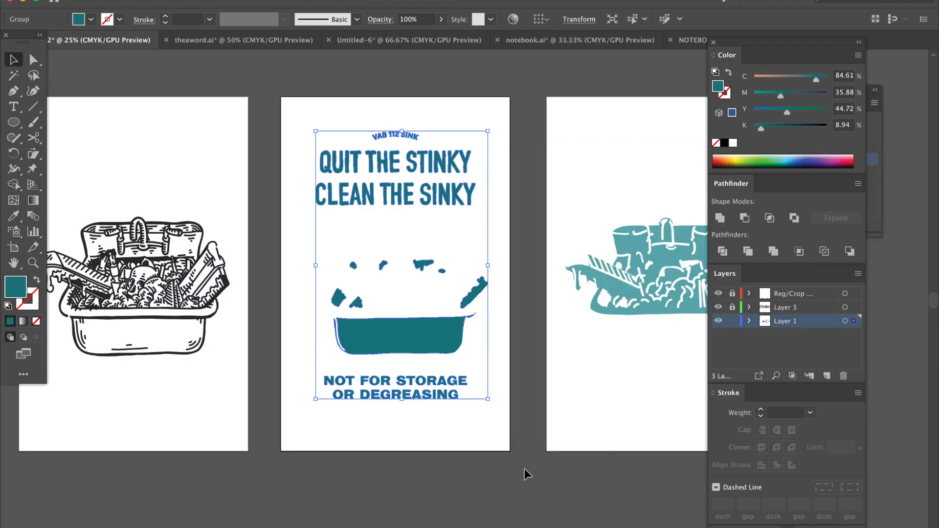
pyautogui.click(526, 473)
pyautogui.hotkey('ctrl', '-')
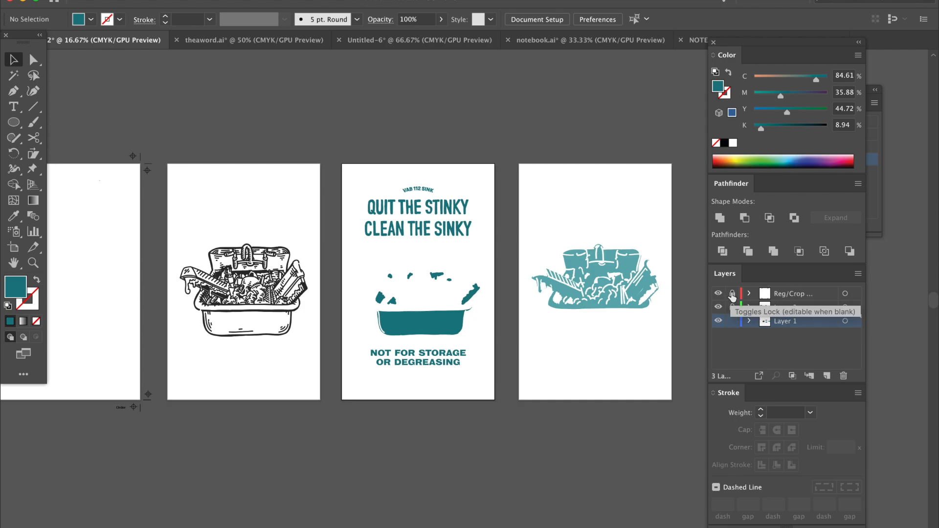
# - Unlock the Reg/Crop layer and select the crop marks around the first artboard
pyautogui.click(733, 295)
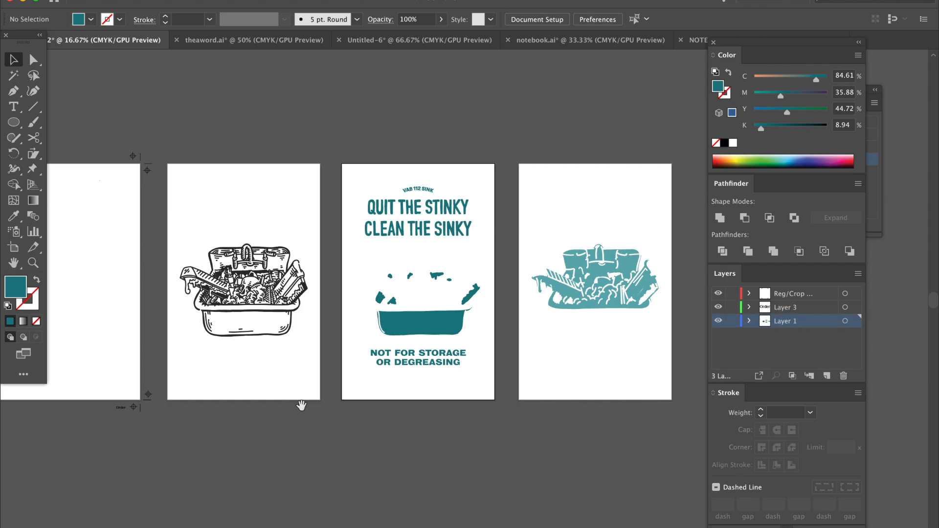
pyautogui.moveTo(301, 405); pyautogui.dragTo(440, 415)
pyautogui.click(291, 406)
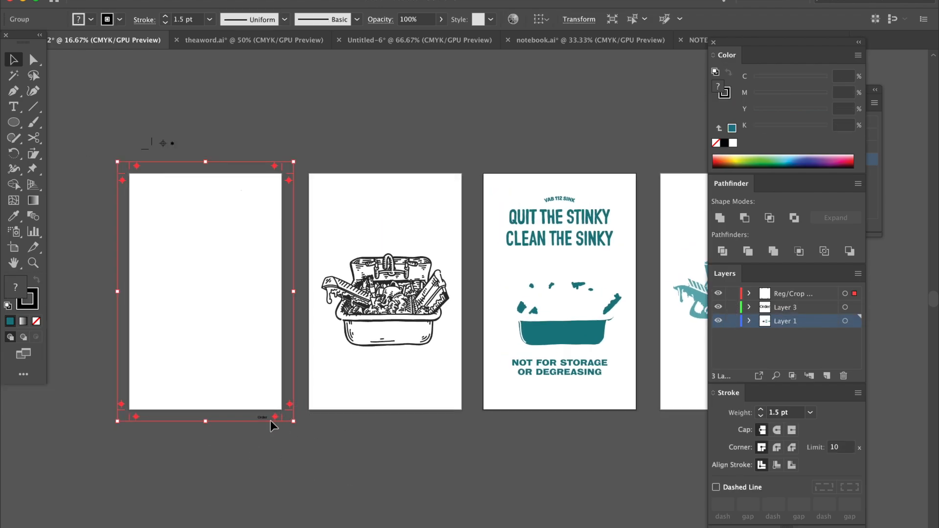
pyautogui.keyDown('shift'); pyautogui.click(276, 418); pyautogui.keyUp('shift')
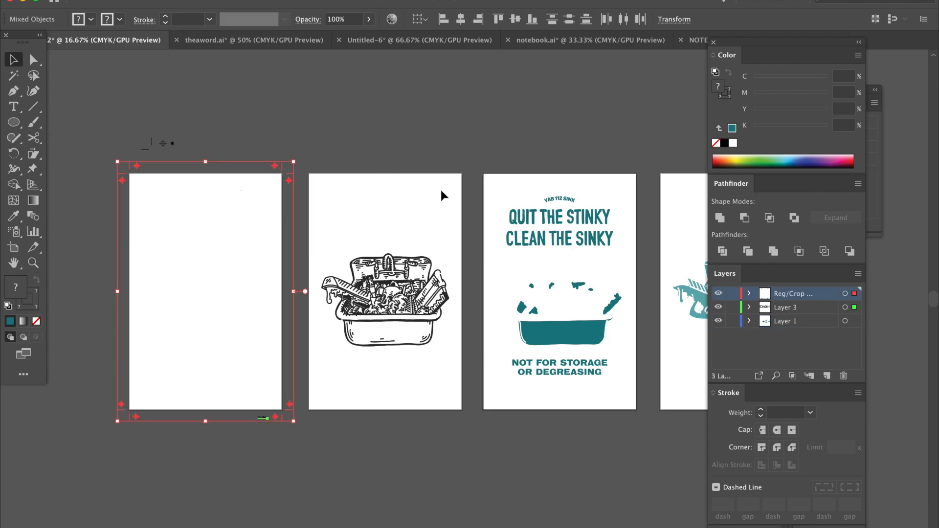
# - Paste the crop marks onto every artboard with Edit > Paste on All Artboards
pyautogui.click(187, 2)
pyautogui.click(208, 101)
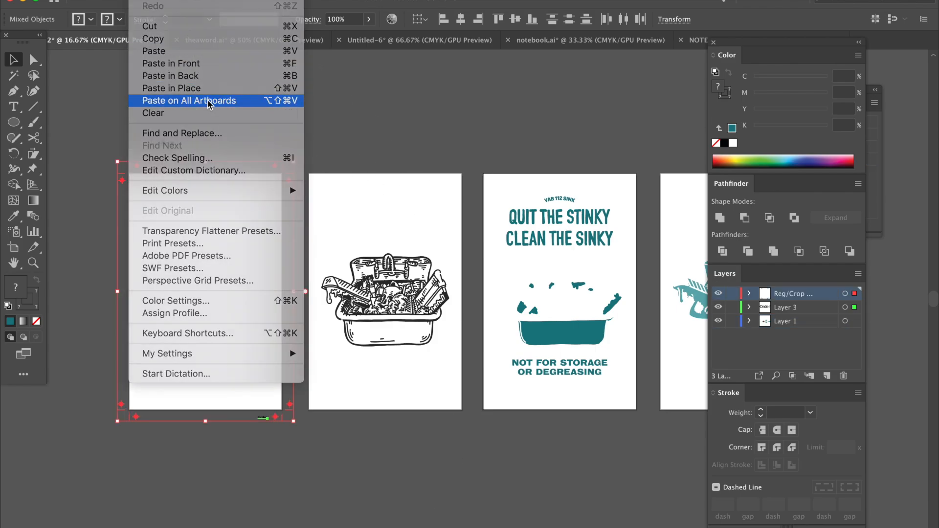
pyautogui.hscroll(-3, 324, 115)
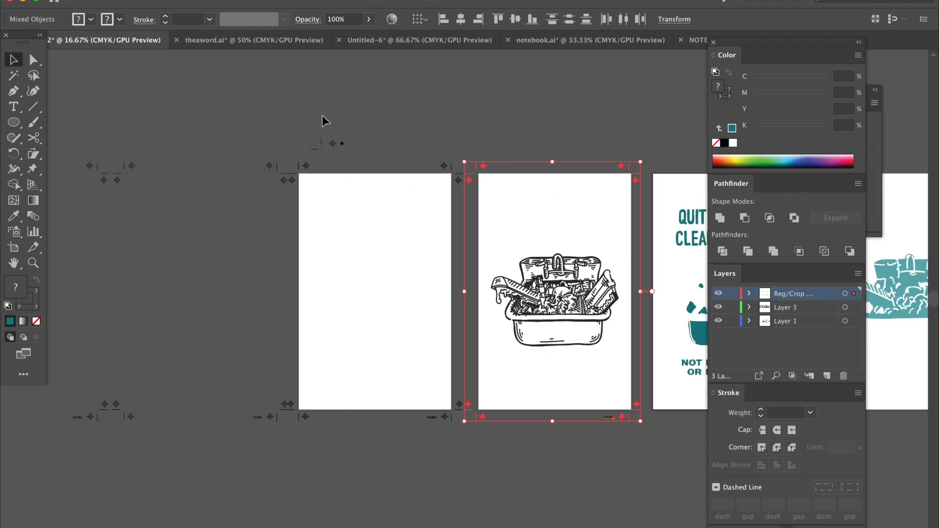
pyautogui.hscroll(6, 322, 116)
pyautogui.click(345, 121)
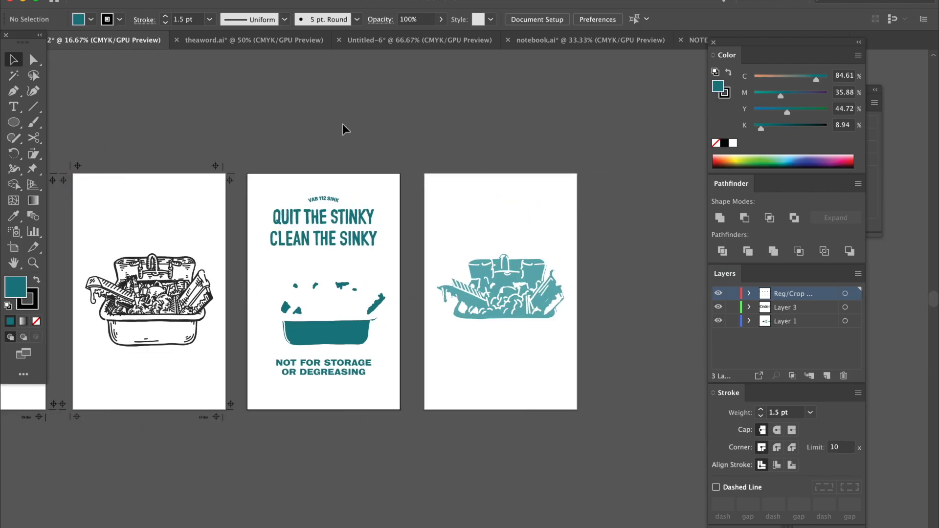
pyautogui.hscroll(-5, 360, 111)
pyautogui.hscroll(5, 326, 147)
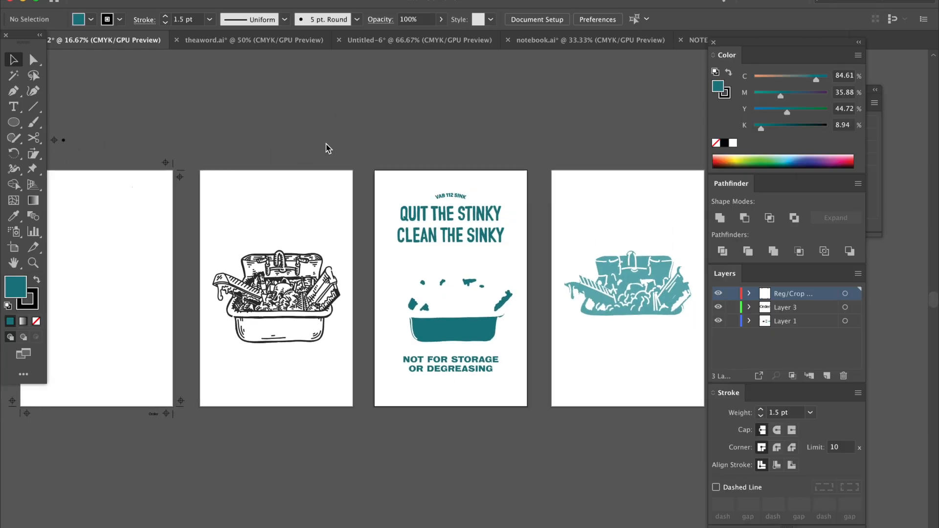
pyautogui.scroll(-1, 327, 148)
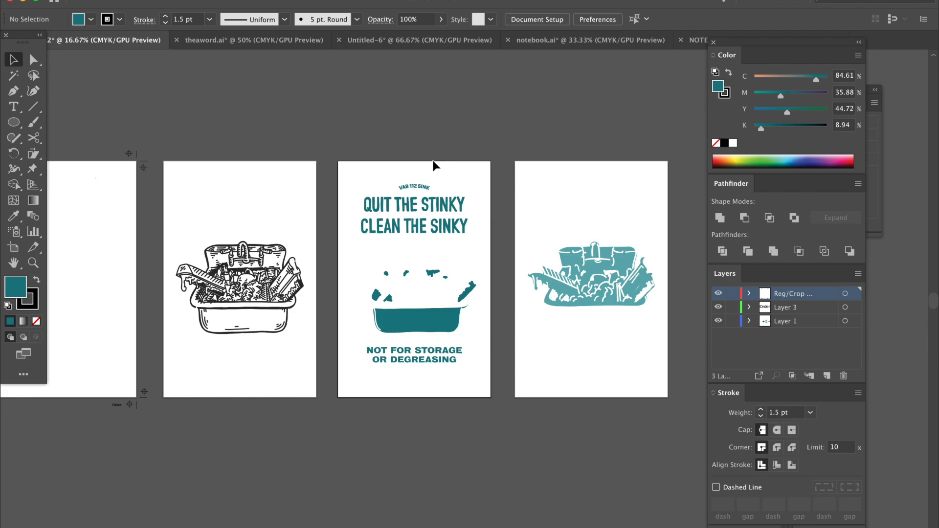
pyautogui.hscroll(-5, 434, 167)
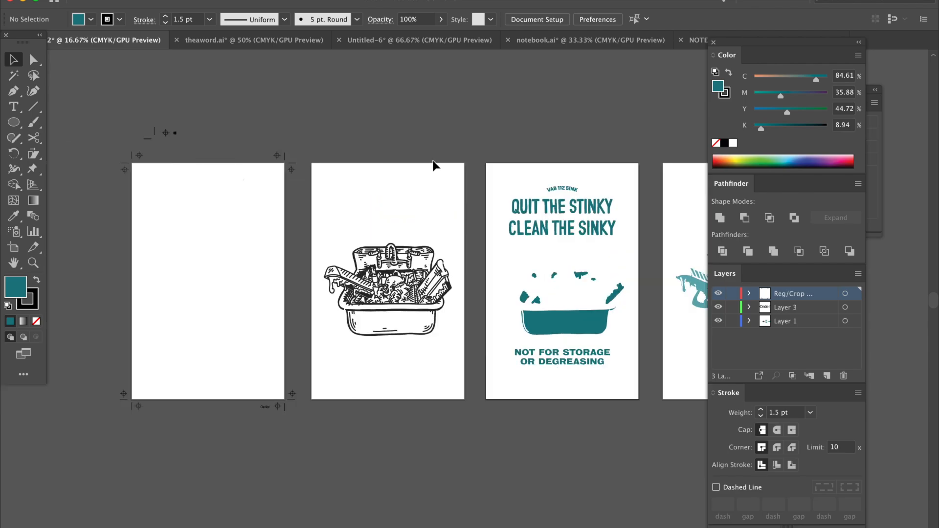
# - Select the first artboard's crop marks and paste them on all artboards again
pyautogui.moveTo(127, 163)
pyautogui.mouseDown()
pyautogui.moveTo(232, 265)
pyautogui.moveTo(313, 435)
pyautogui.mouseUp()
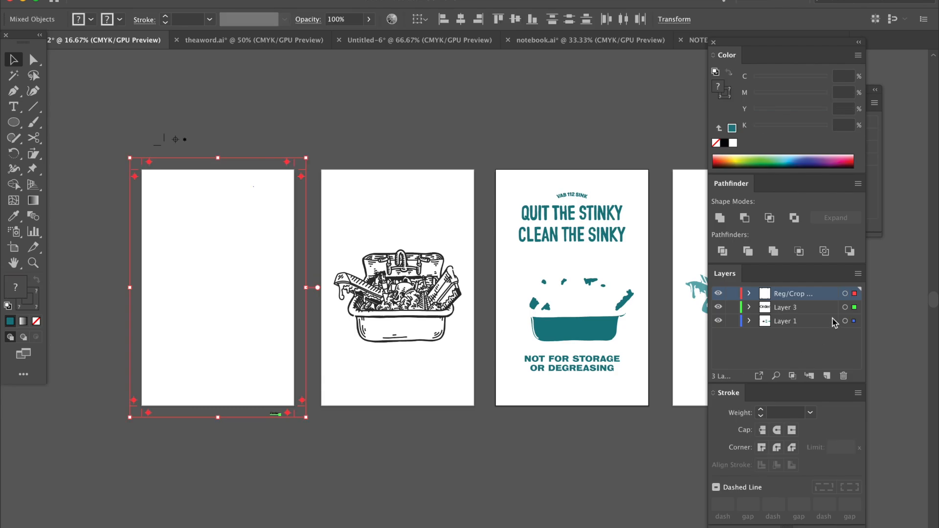
pyautogui.hscroll(5, 541, 322)
pyautogui.hscroll(-2, 541, 322)
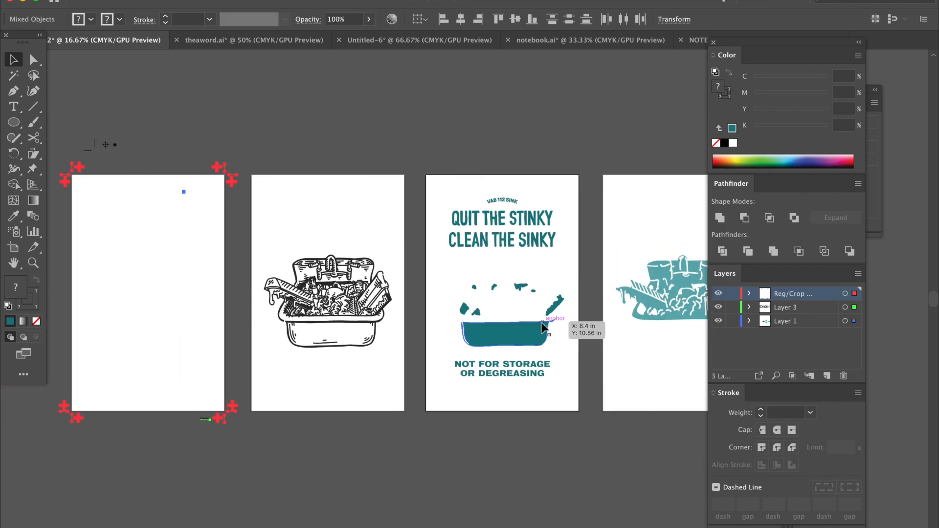
pyautogui.click(140, 2)
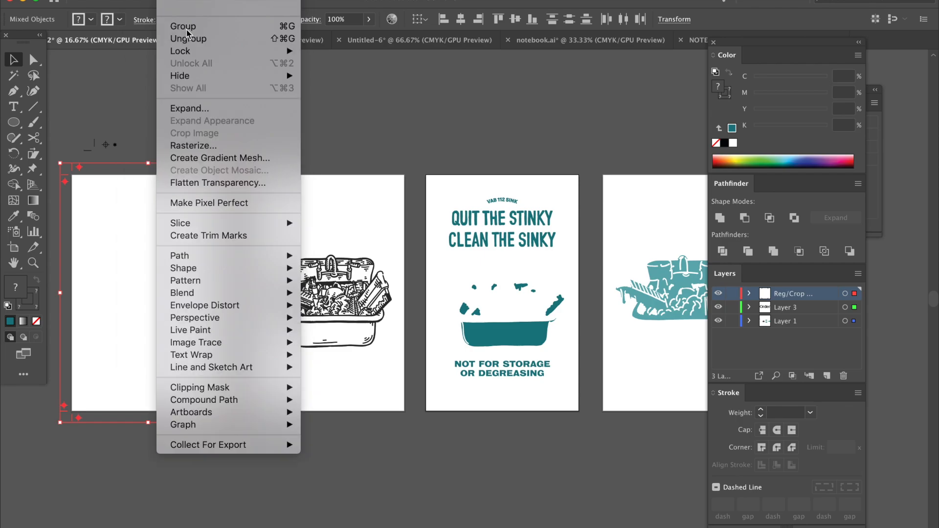
pyautogui.click(175, 105)
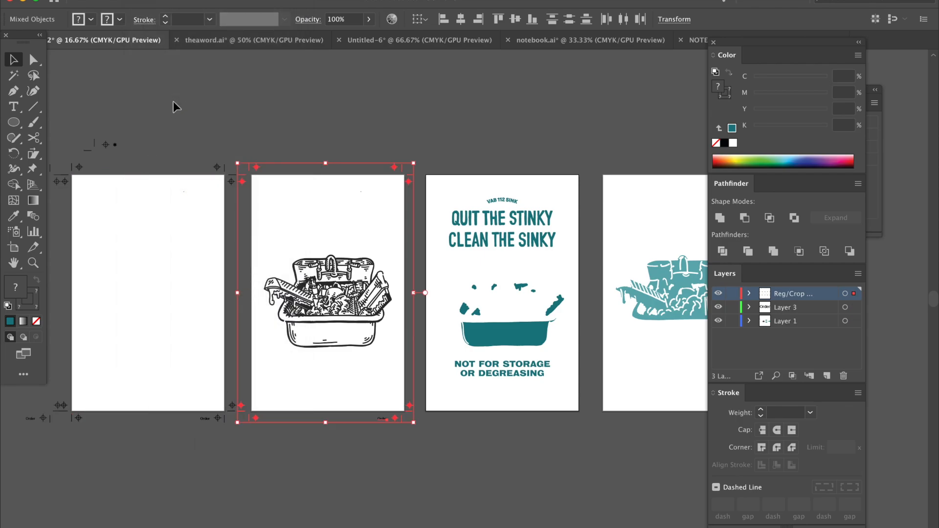
pyautogui.hscroll(-10, 433, 122)
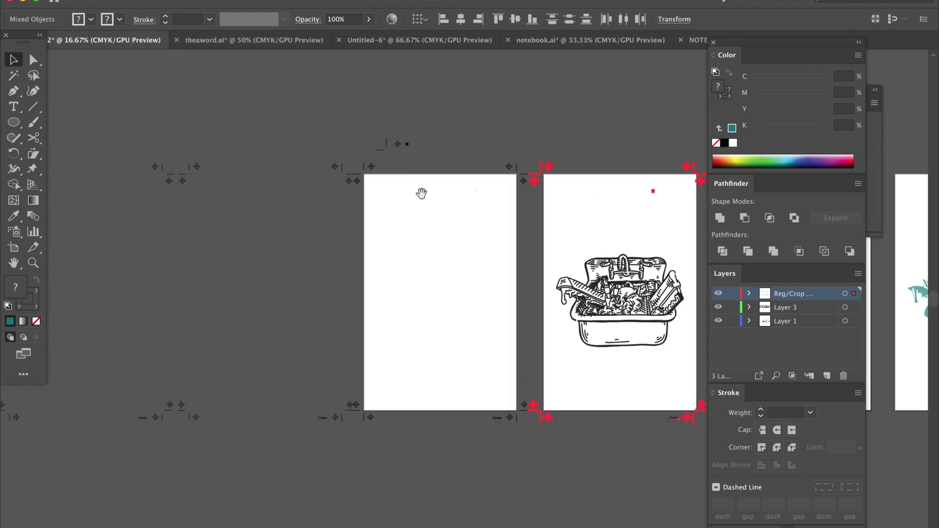
pyautogui.click(351, 165)
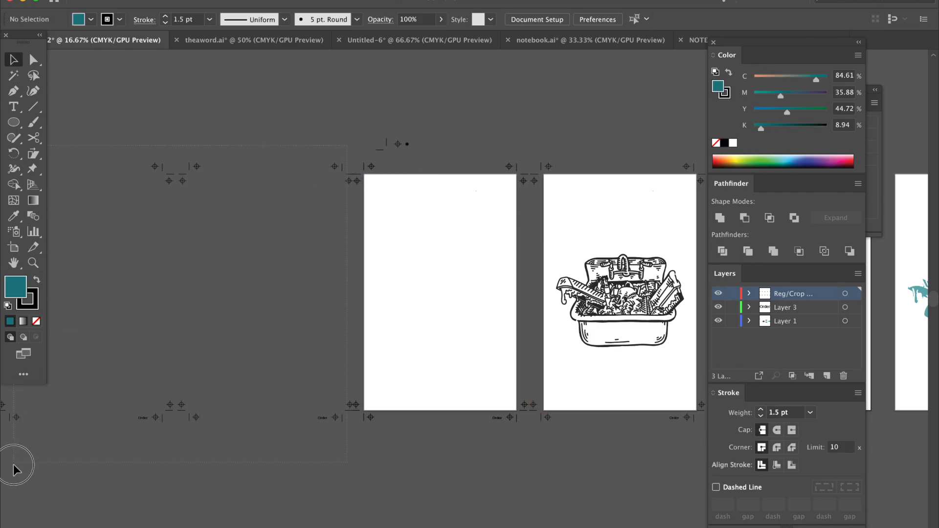
pyautogui.hscroll(-3, 2, 473)
# - Delete the stray set of crop marks left of the artboards
pyautogui.moveTo(408, 146); pyautogui.dragTo(2, 474)
pyautogui.press('Delete')
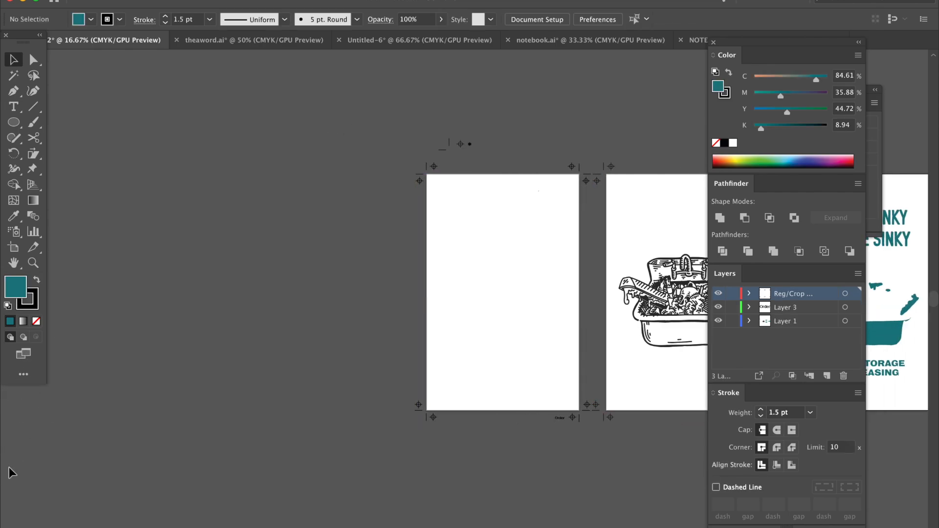
pyautogui.hscroll(10, 11, 474)
pyautogui.hscroll(5, 11, 474)
pyautogui.hscroll(-2, 10, 473)
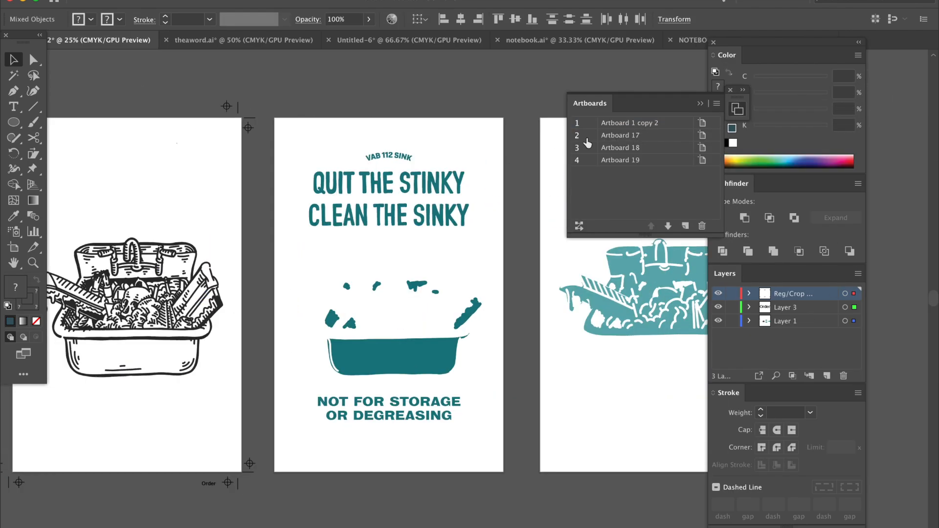
pyautogui.doubleClick(649, 148)
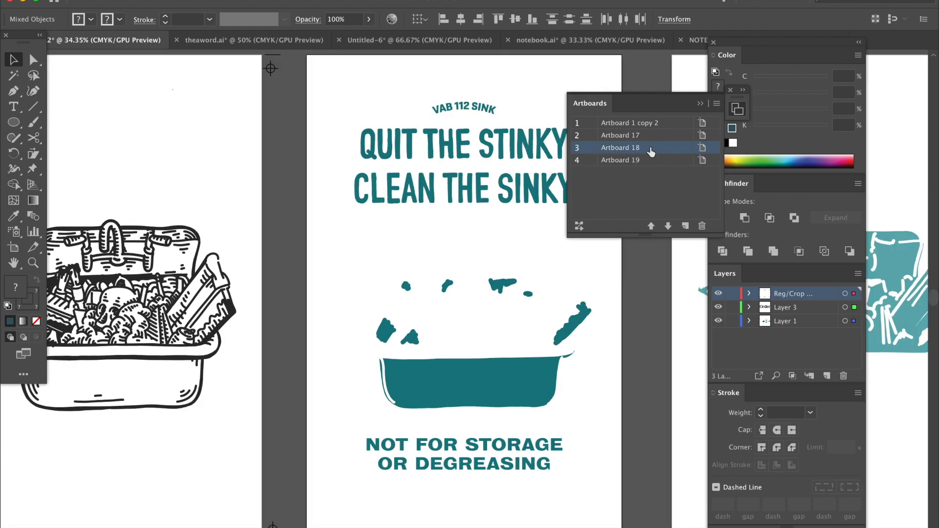
pyautogui.hscroll(5, 485, 308)
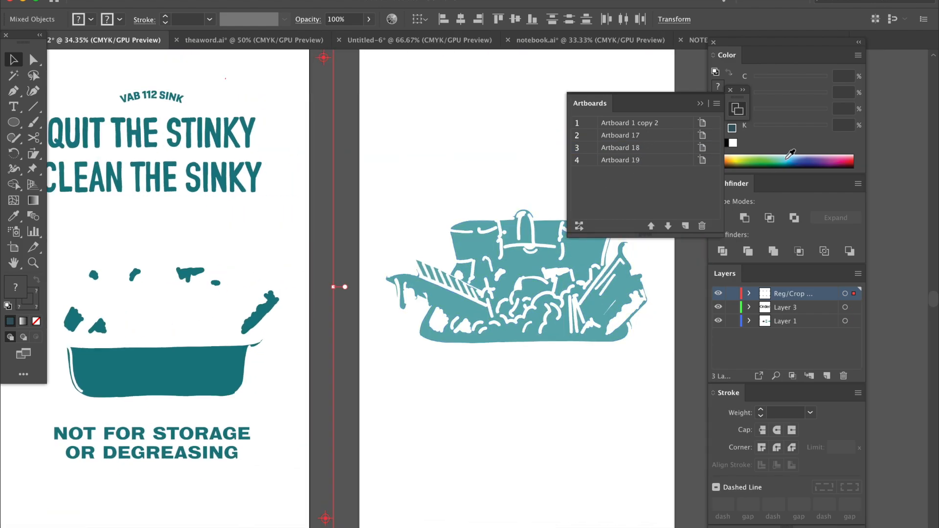
pyautogui.doubleClick(624, 159)
pyautogui.click(569, 185)
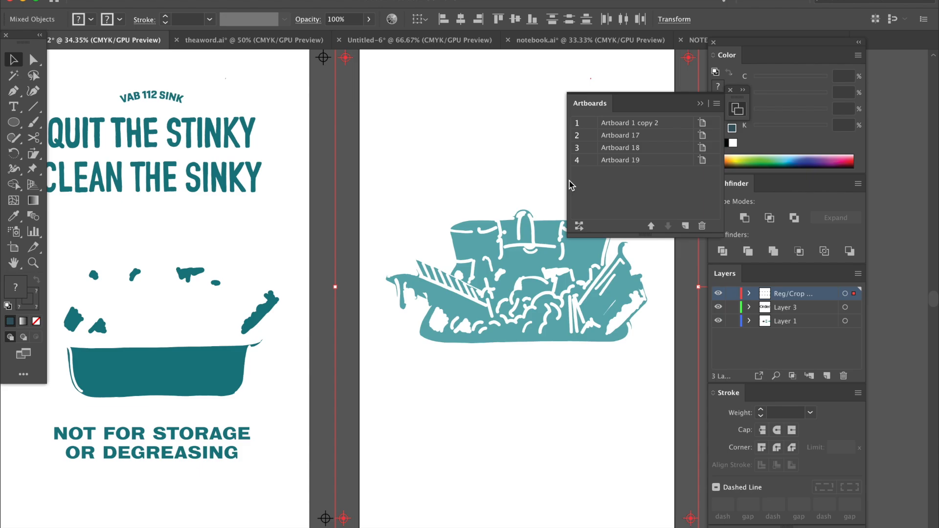
pyautogui.click(329, 281)
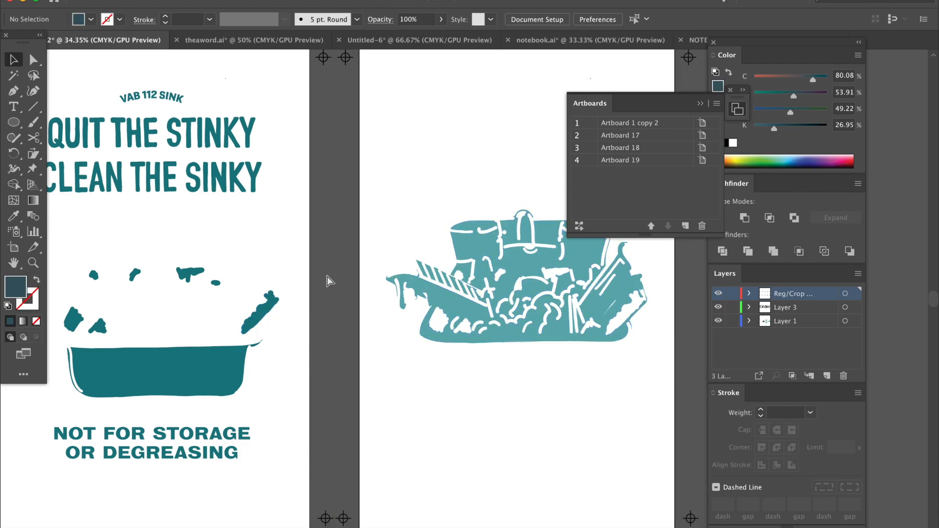
pyautogui.hotkey('ctrl', '-')
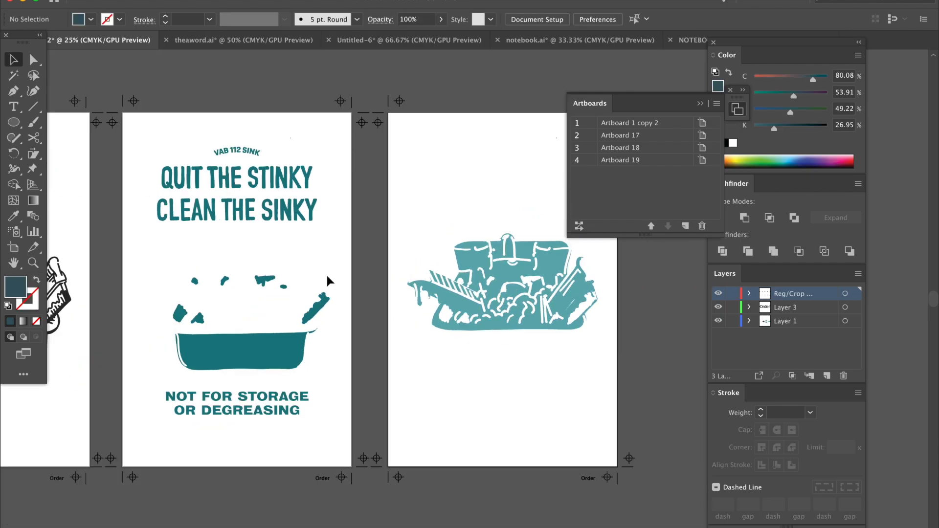
pyautogui.hscroll(-8, 327, 275)
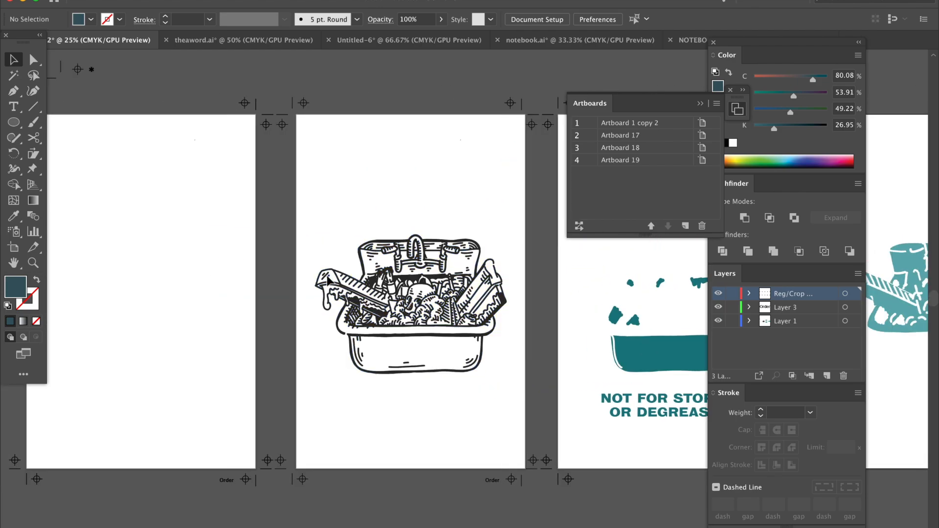
pyautogui.hscroll(5, 326, 282)
pyautogui.scroll(-3, 326, 281)
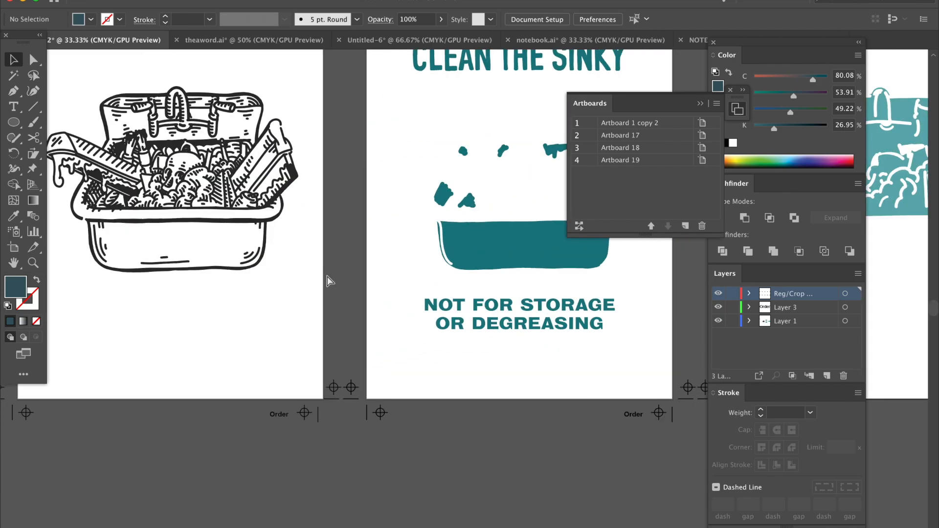
# - Retype the first artboard's Order label to read 1 - Light Blue
pyautogui.hotkey('ctrl', '+')
pyautogui.hscroll(5, 327, 281)
pyautogui.scroll(-5, 327, 281)
pyautogui.scroll(-3, 326, 280)
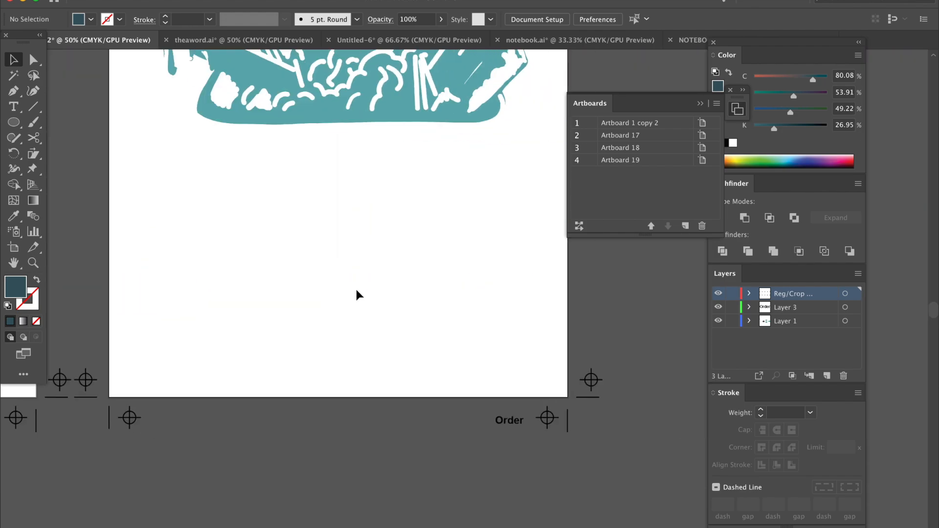
pyautogui.doubleClick(514, 421)
pyautogui.click(514, 420)
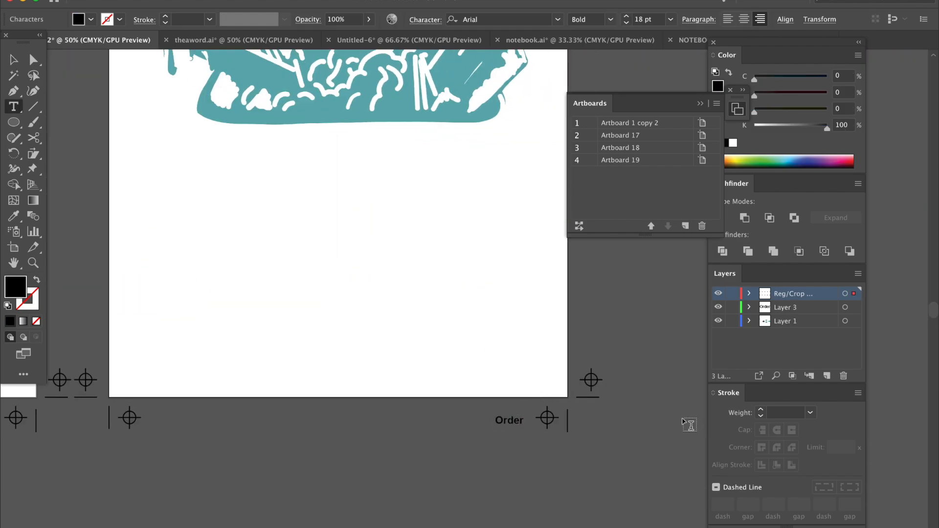
pyautogui.scroll(-1, 517, 420)
pyautogui.doubleClick(511, 401)
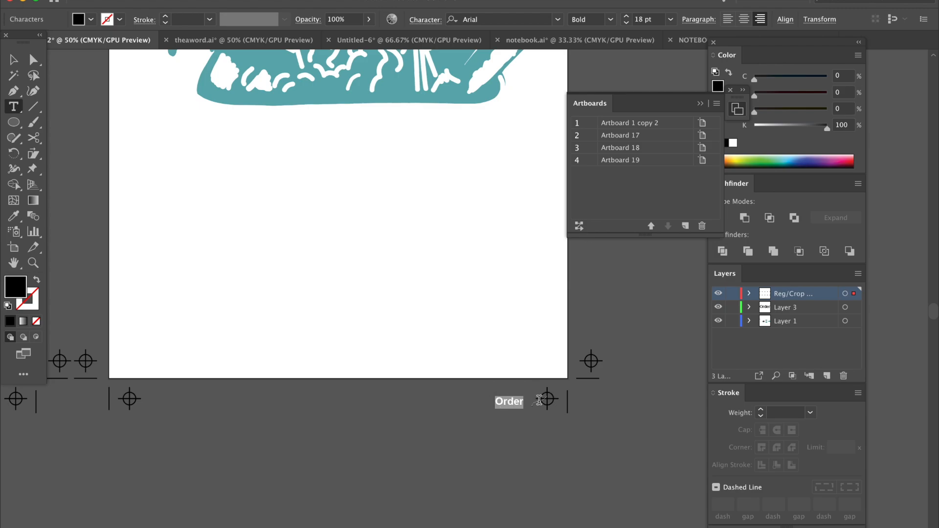
pyautogui.press('BackSpace')
pyautogui.write('Light Bl')
pyautogui.write('ue - PMS')
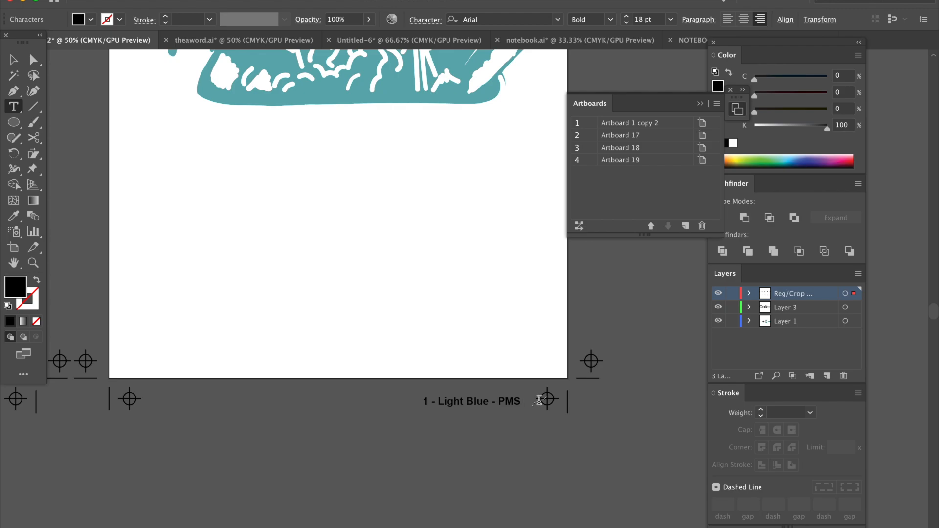
pyautogui.press('BackSpace')
pyautogui.press('BackSpace')
pyautogui.press('BackSpace')
pyautogui.press('BackSpace')
pyautogui.press('BackSpace')
pyautogui.press('BackSpace')
pyautogui.press('BackSpace')
pyautogui.press('BackSpace')
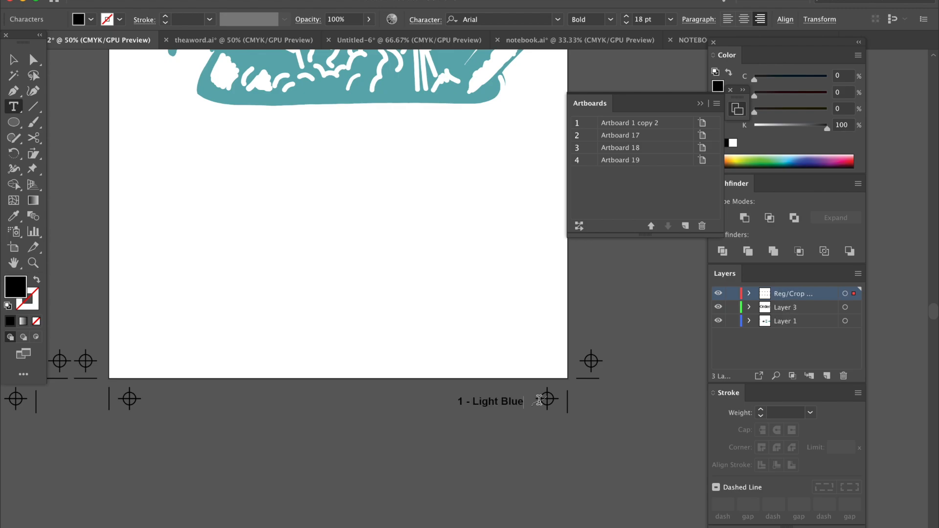
pyautogui.hscroll(5, 539, 400)
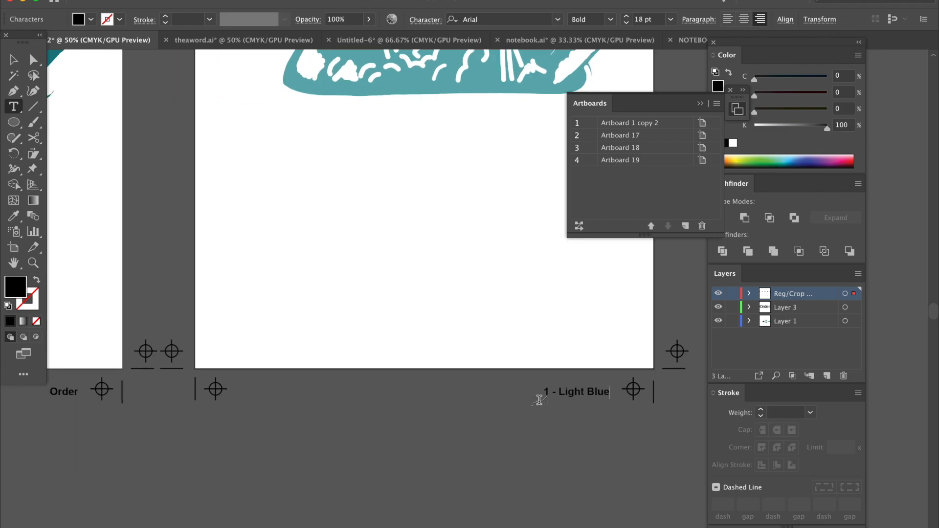
pyautogui.hscroll(5, 540, 401)
pyautogui.hscroll(3, 539, 400)
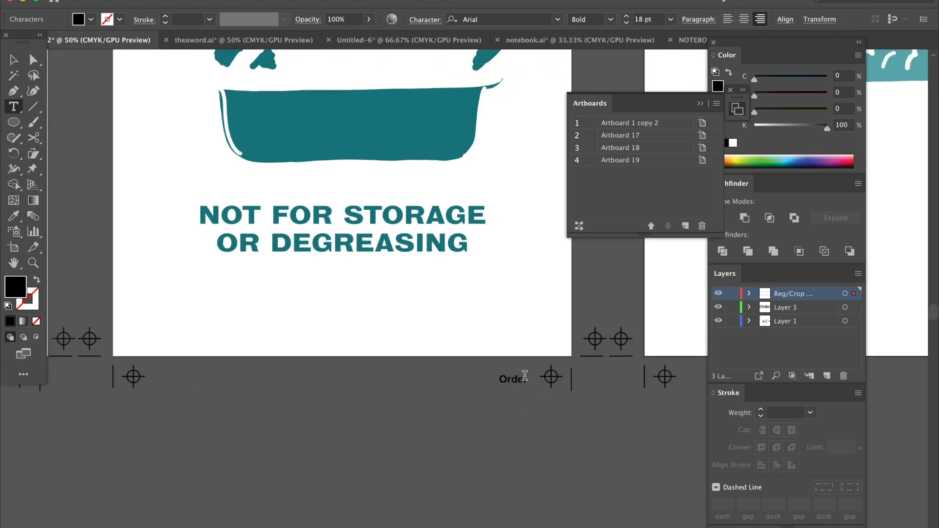
# - Retype the next label to 2 Botanical and select Order on the third label
pyautogui.moveTo(528, 378); pyautogui.dragTo(486, 380)
pyautogui.press('Right')
pyautogui.doubleClick(505, 379)
pyautogui.press('BackSpace')
pyautogui.press('Delete')
pyautogui.write('Pot')
pyautogui.write('anical')
pyautogui.hotkey('ctrl', 'pagedown')
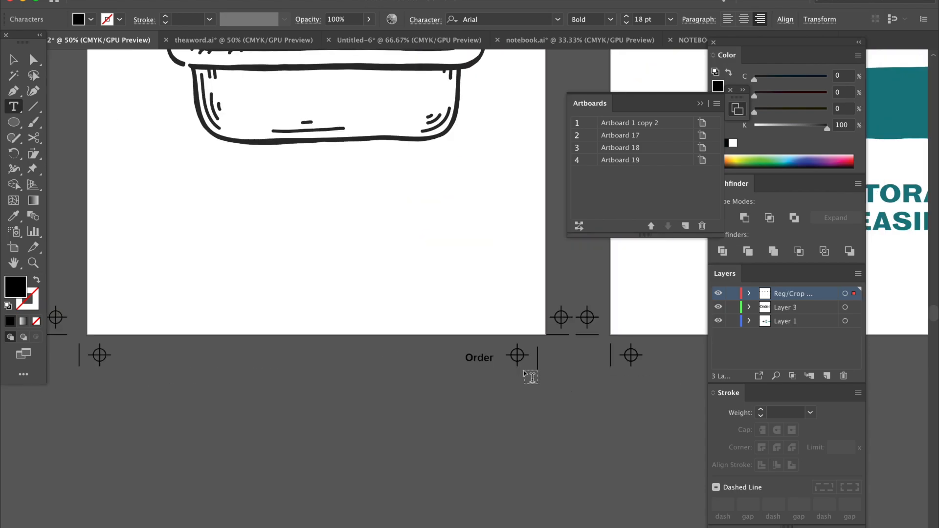
pyautogui.moveTo(501, 358); pyautogui.dragTo(419, 360)
pyautogui.write('3')
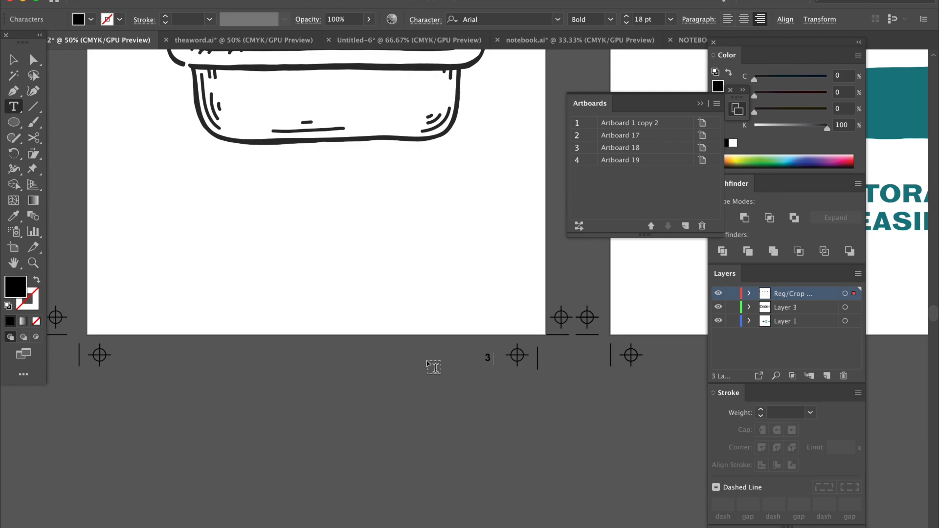
pyautogui.write(' Key')
pyautogui.write('/Black')
# - Leave text editing and zoom out to see all the artboards
pyautogui.click(13, 59)
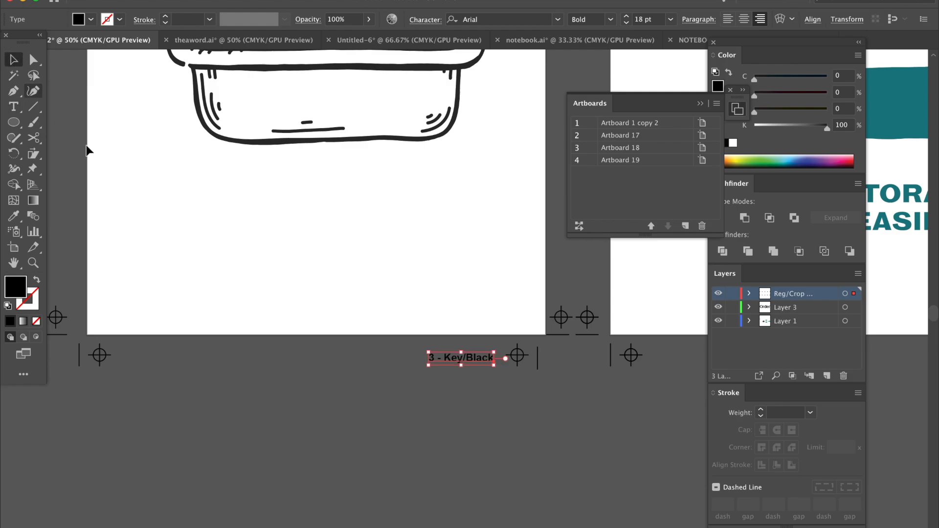
pyautogui.click(295, 413)
pyautogui.hotkey('ctrl', '-')
pyautogui.hotkey('ctrl', '0')
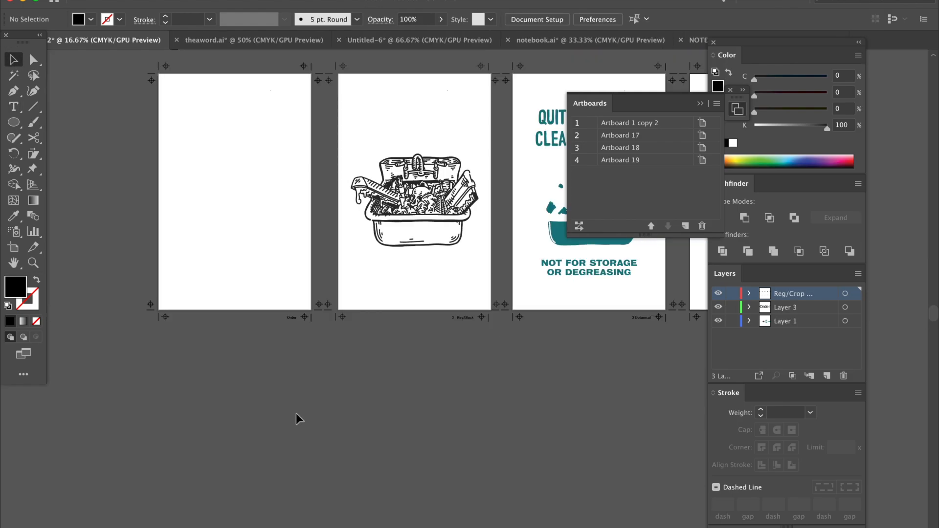
# - Delete the empty first artboard with the Artboard tool and fit the remaining three in view
pyautogui.click(14, 247)
pyautogui.click(220, 147)
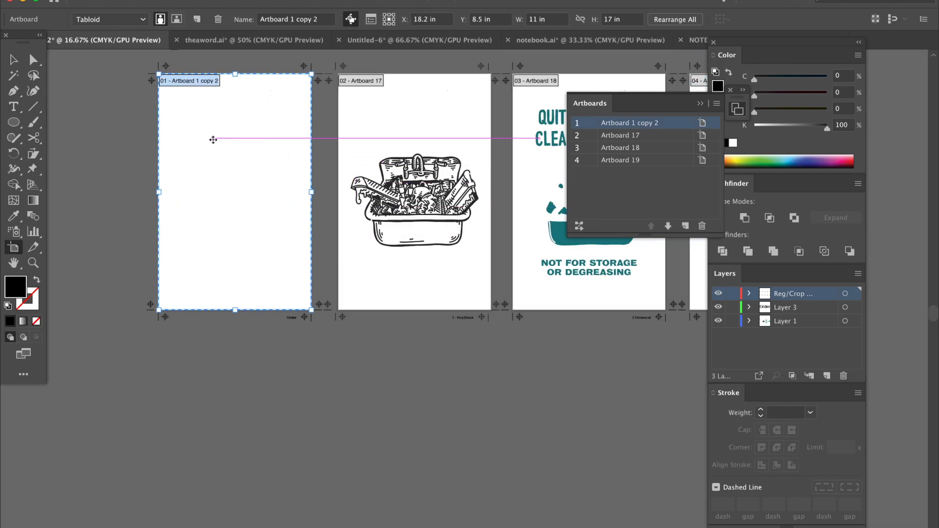
pyautogui.click(13, 60)
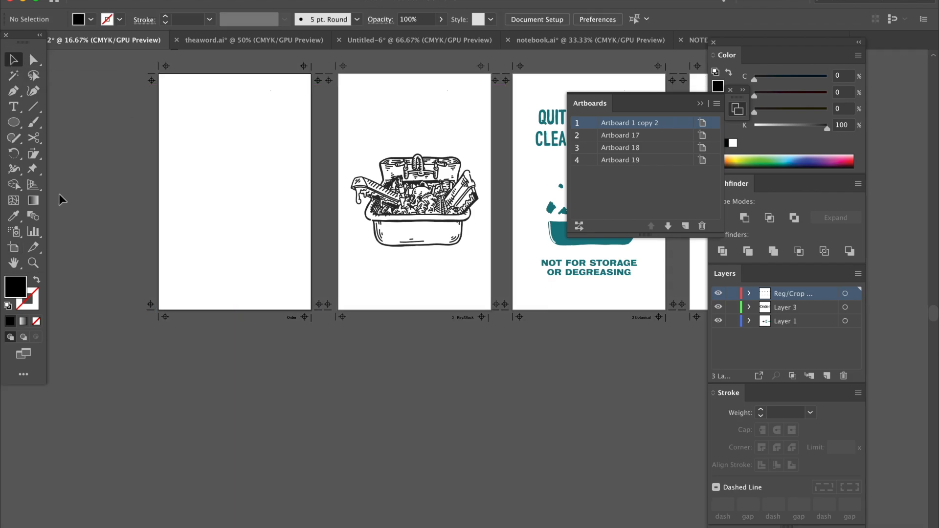
pyautogui.click(16, 250)
pyautogui.press('Delete')
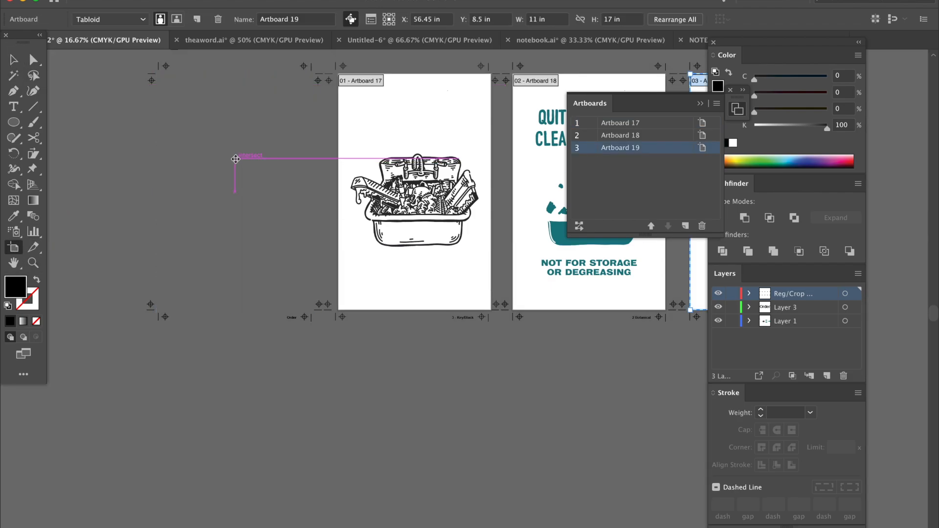
pyautogui.click(14, 60)
pyautogui.hotkey('ctrl', 'alt', '0')
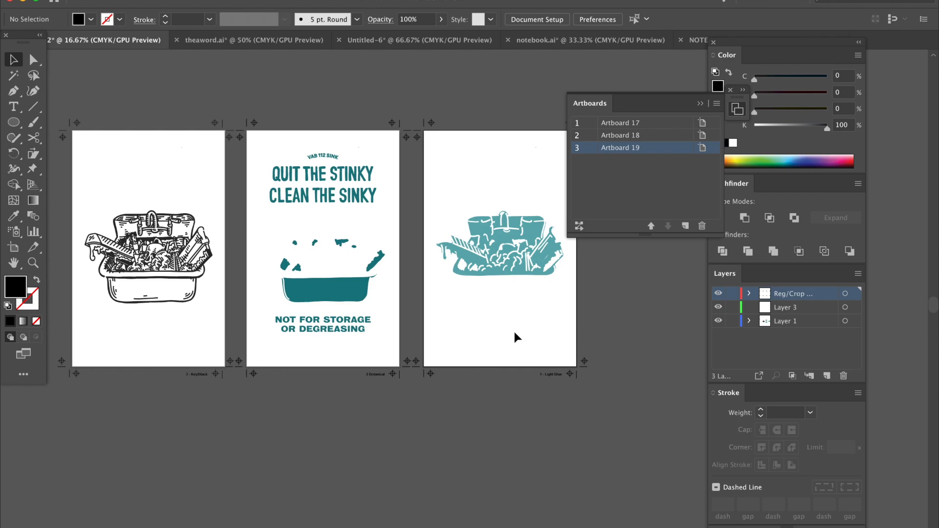
# - Set the line-art sink group to pure black, C0 M0 Y0 K100, in CMYK sliders
pyautogui.click(714, 97)
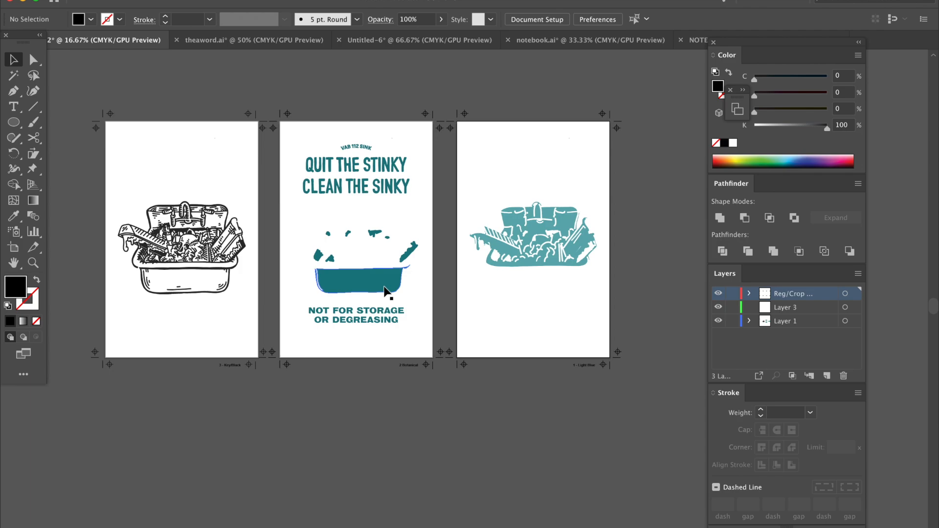
pyautogui.click(223, 271)
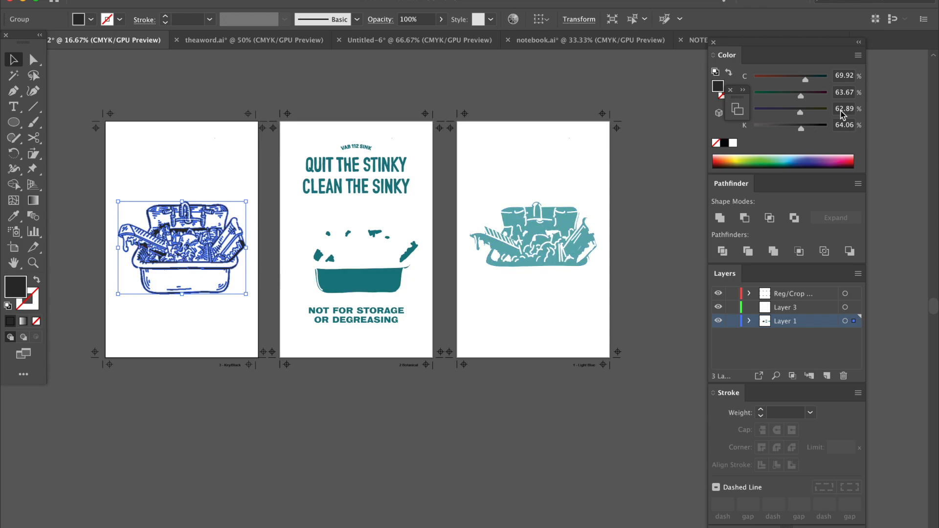
pyautogui.click(859, 55)
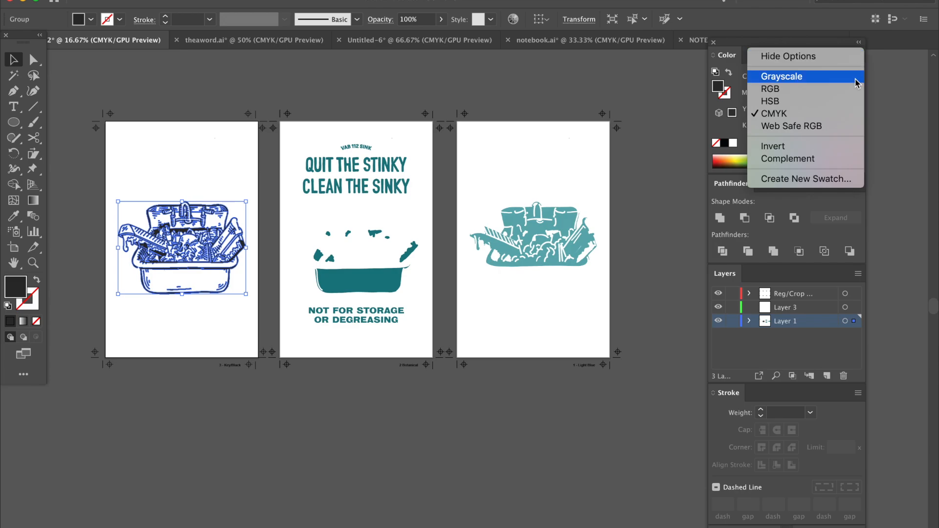
pyautogui.click(800, 114)
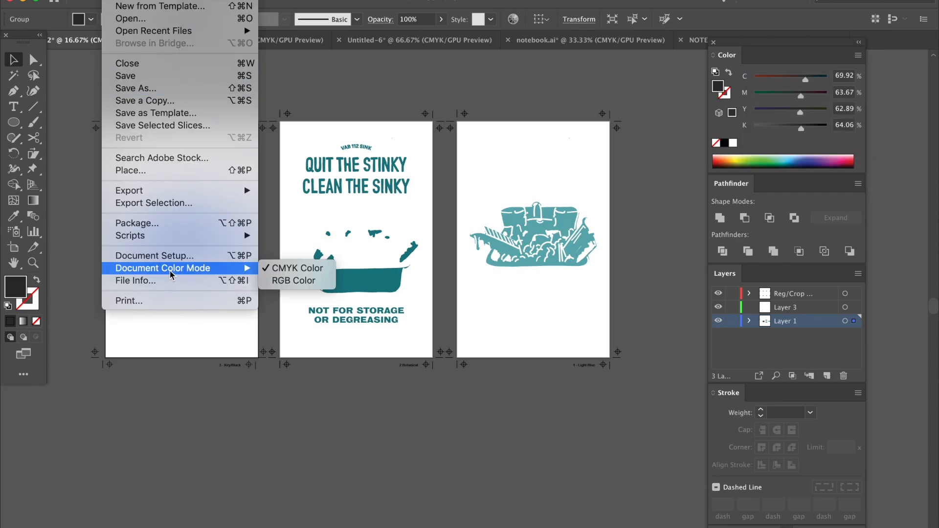
pyautogui.click(381, 462)
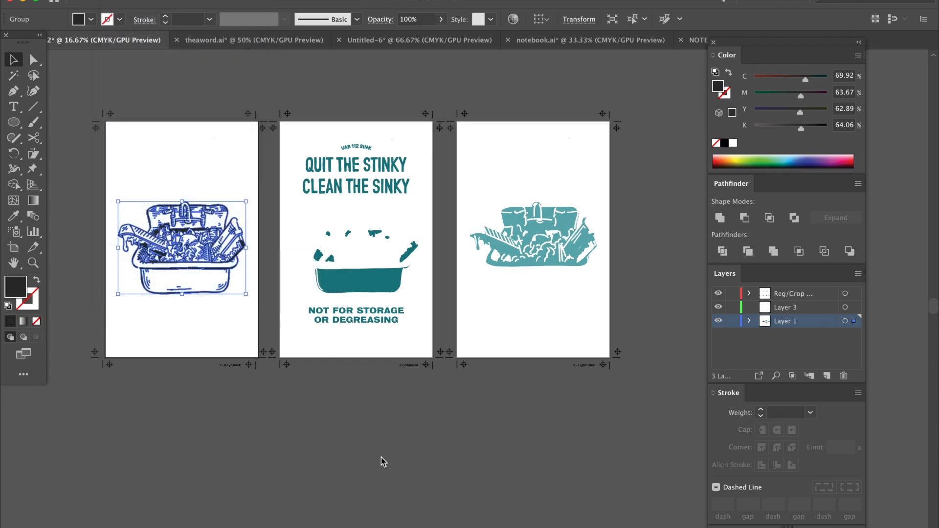
pyautogui.moveTo(802, 127); pyautogui.dragTo(826, 127)
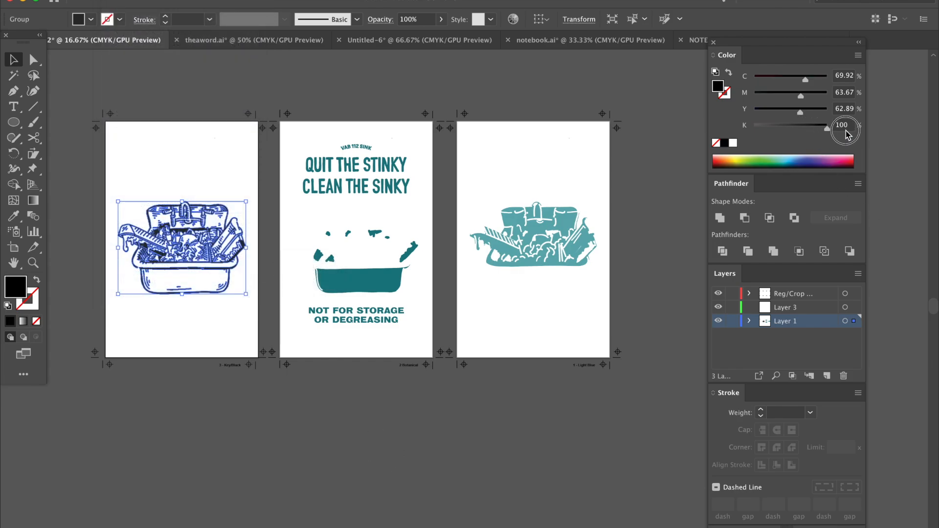
pyautogui.click(726, 145)
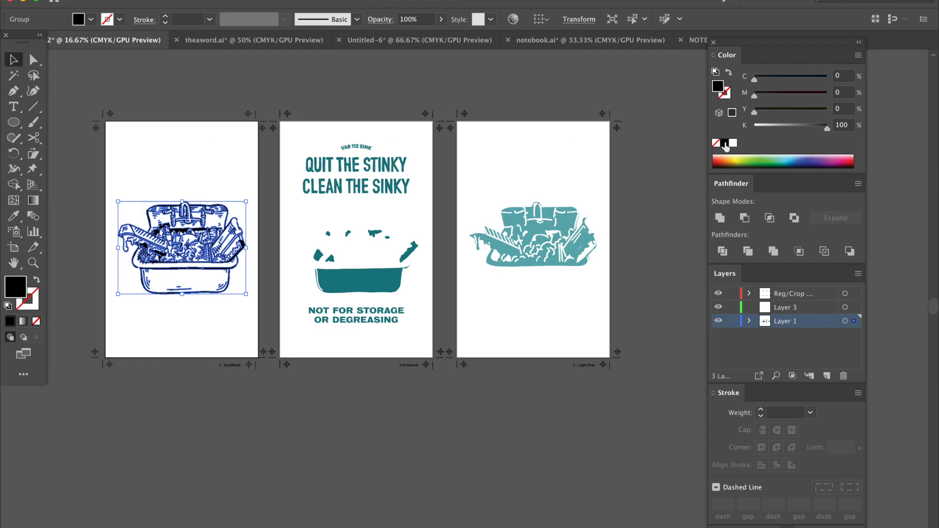
# - Make the middle teal artwork and the right teal sink 100% K black as well
pyautogui.click(374, 281)
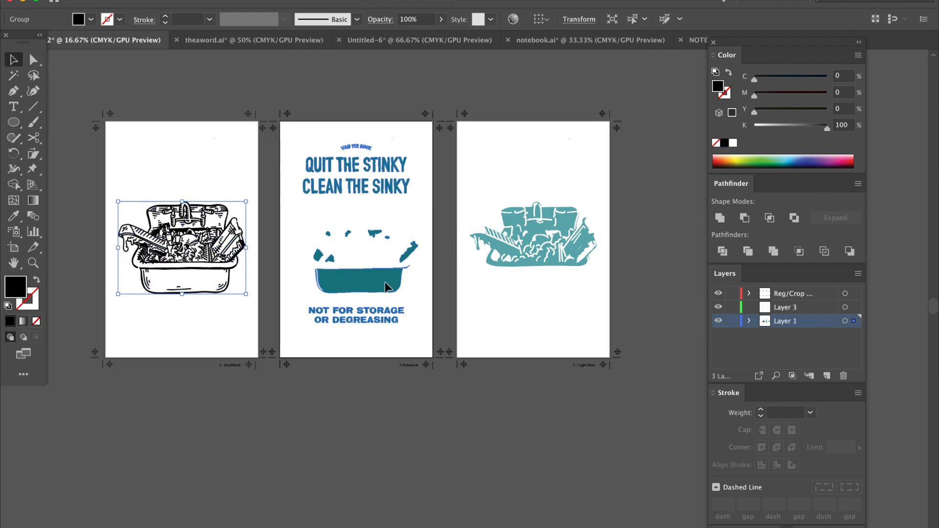
pyautogui.click(726, 144)
pyautogui.click(525, 250)
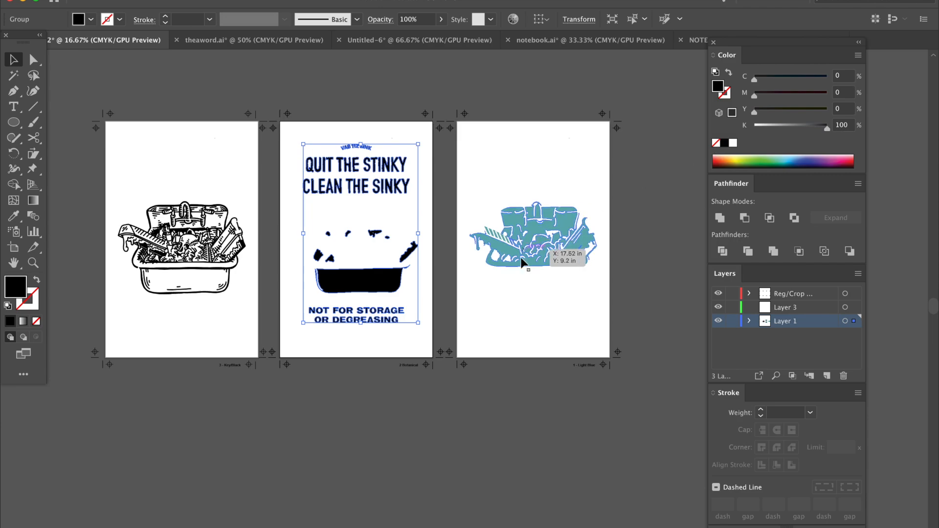
pyautogui.click(726, 144)
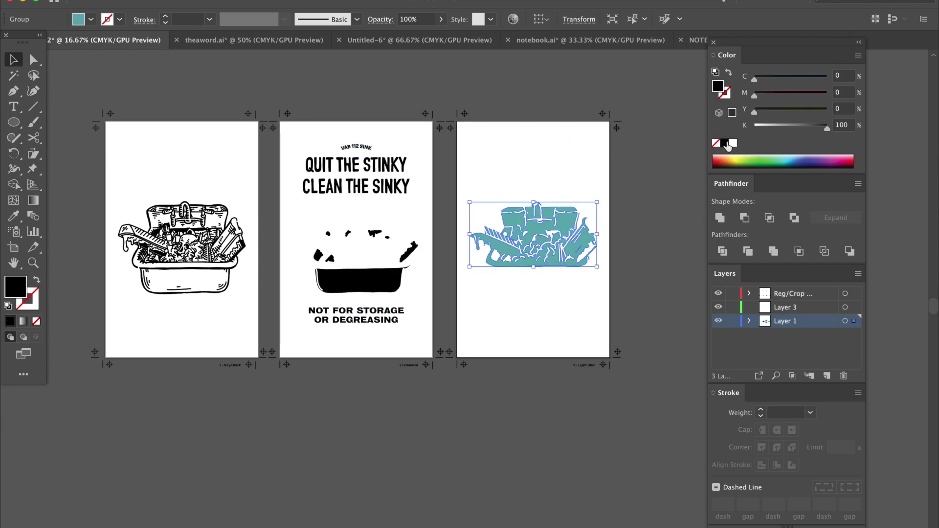
pyautogui.click(579, 310)
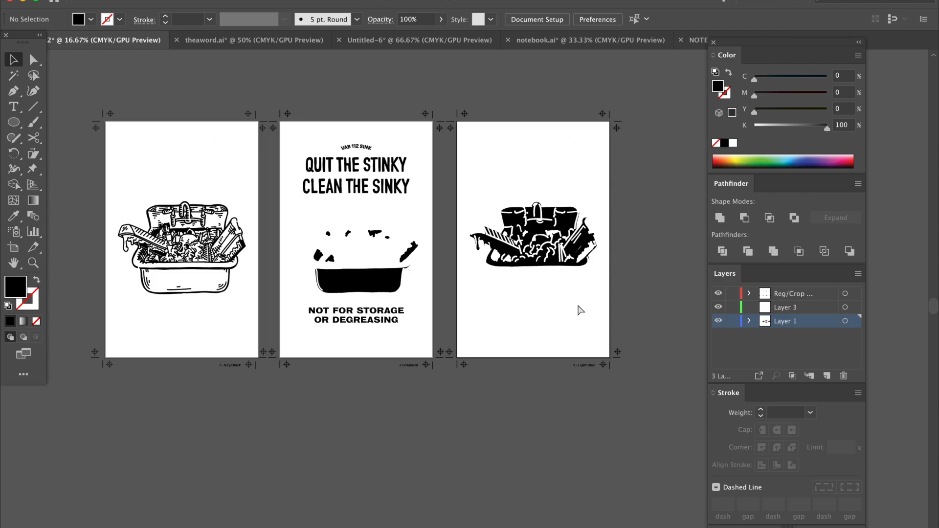
pyautogui.scroll(2, 579, 310)
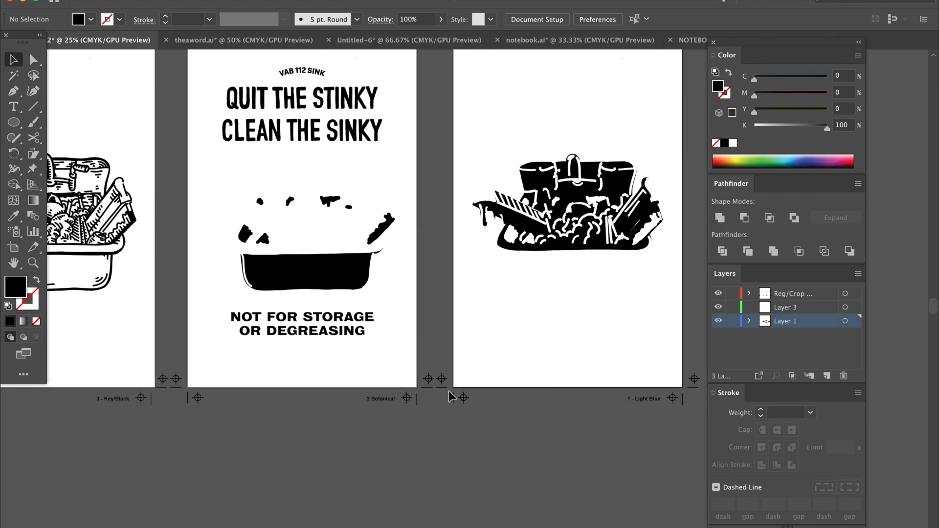
pyautogui.scroll(-2, 450, 397)
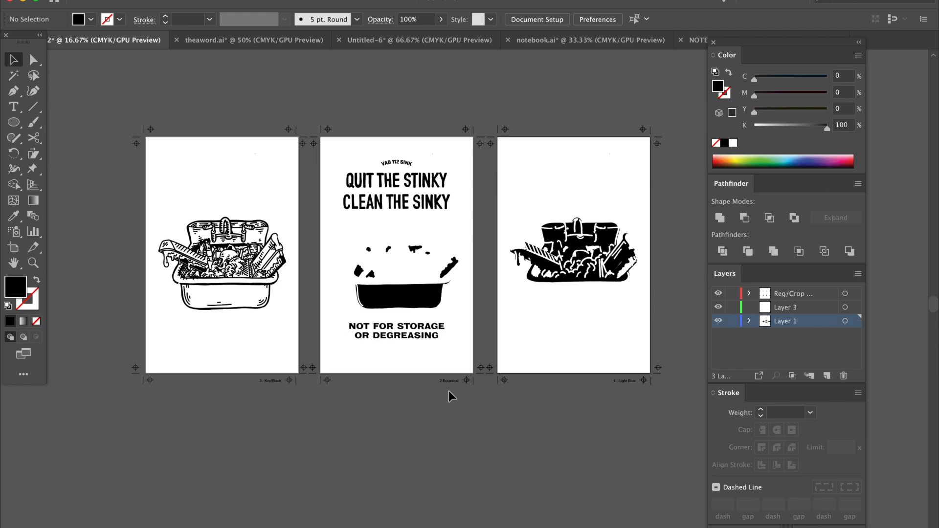
pyautogui.scroll(-1, 450, 396)
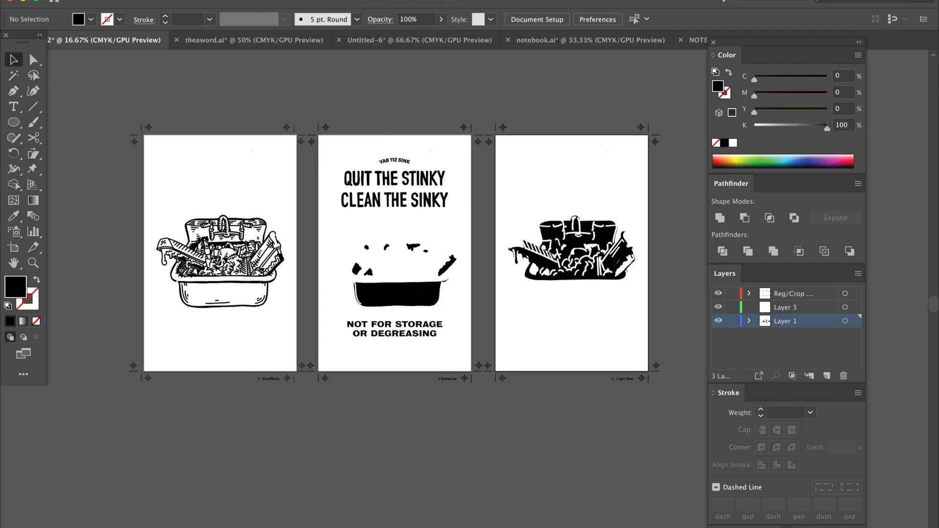
pyautogui.click(125, 22)
# - Save the file as Sink-Separation.ai in Downloads, accepting the Illustrator options
pyautogui.click(151, 94)
pyautogui.press('BackSpace')
pyautogui.write('De')
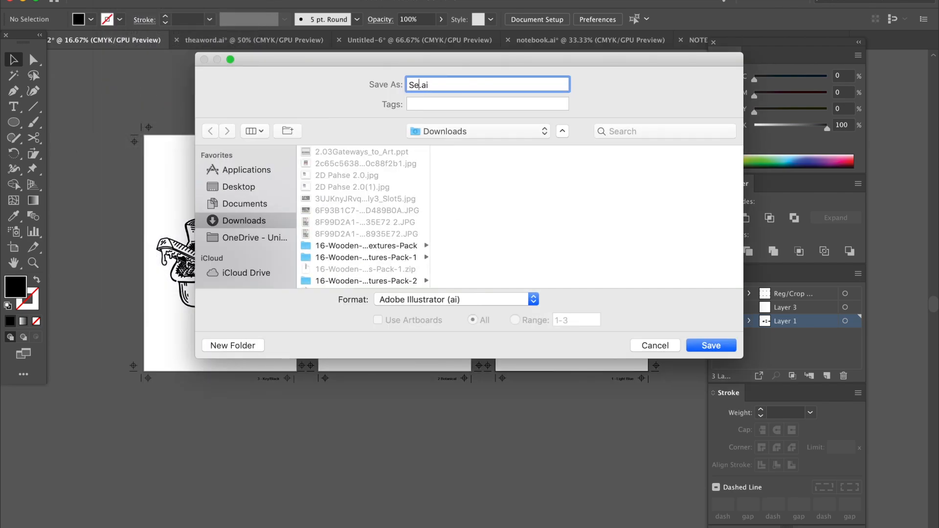
pyautogui.write('s')
pyautogui.press('BackSpace')
pyautogui.press('BackSpace')
pyautogui.press('BackSpace')
pyautogui.write('Sink-S')
pyautogui.write('eparation')
pyautogui.press('Return')
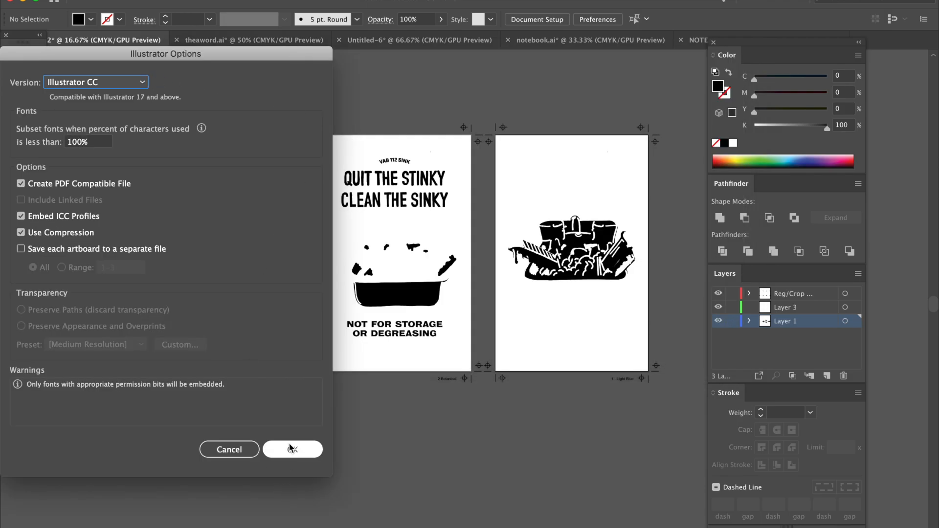
pyautogui.click(292, 449)
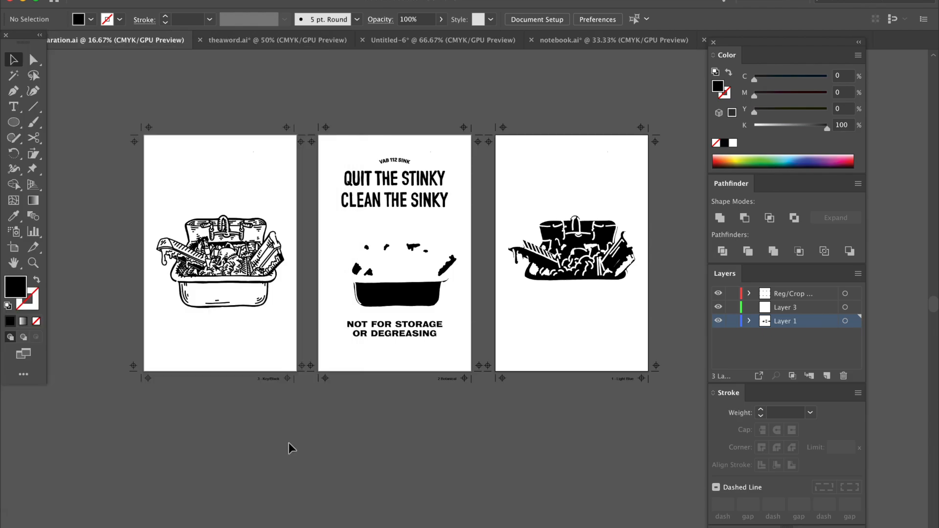
# - Create a new document sized 13 in wide by 19 in high
pyautogui.hotkey('ctrl', 'n')
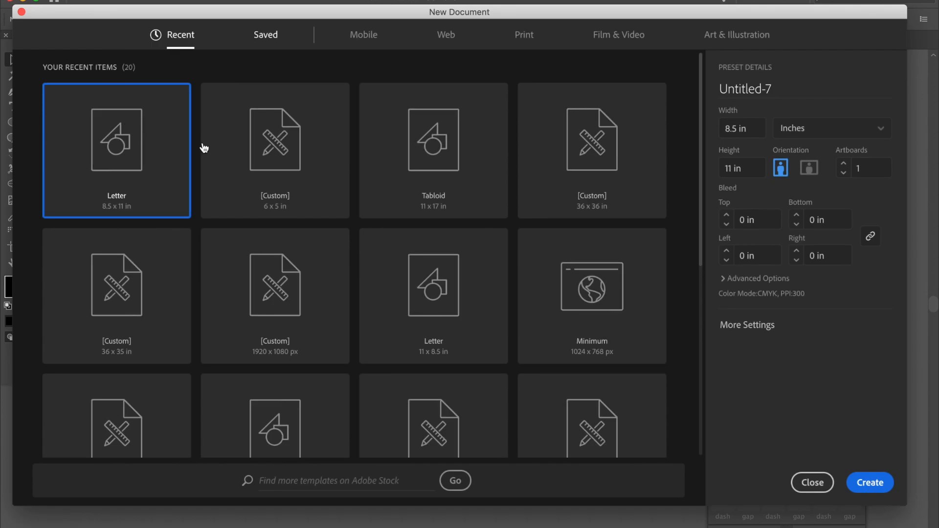
pyautogui.click(745, 129)
pyautogui.write('1')
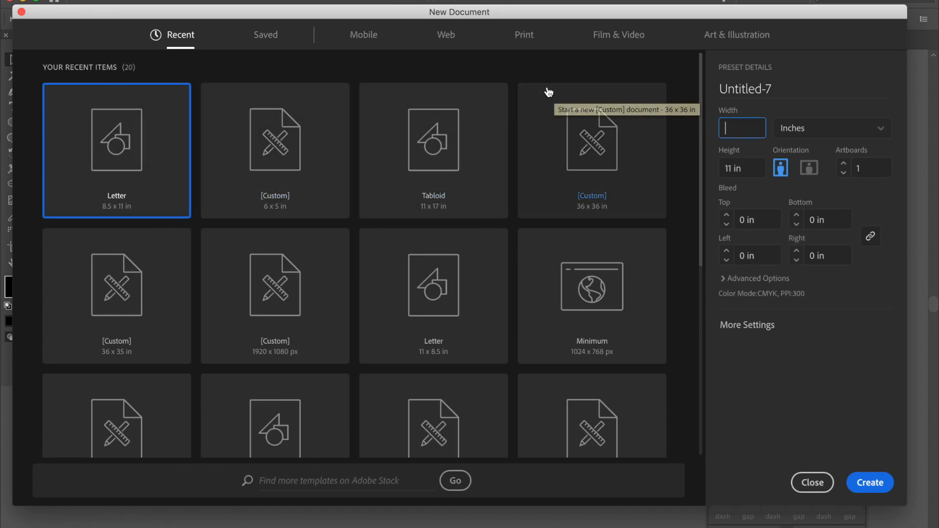
pyautogui.write('3')
pyautogui.press('Tab')
pyautogui.write('19')
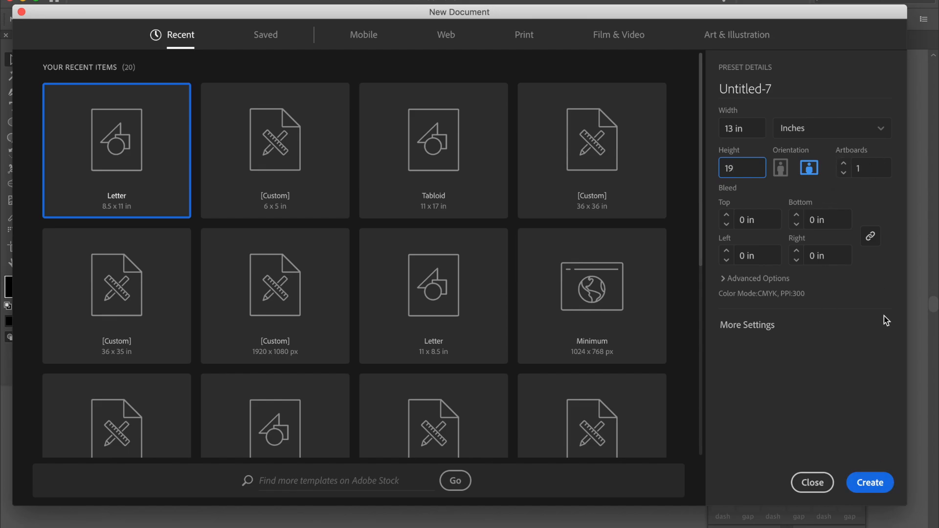
pyautogui.click(870, 483)
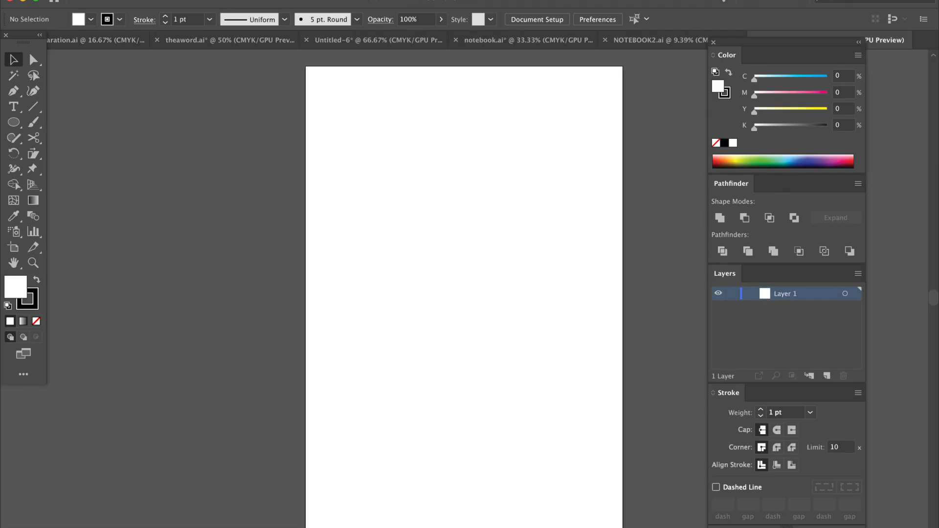
# - Paste the copied separation artwork into the new Untitled-7 document
pyautogui.click(111, 0)
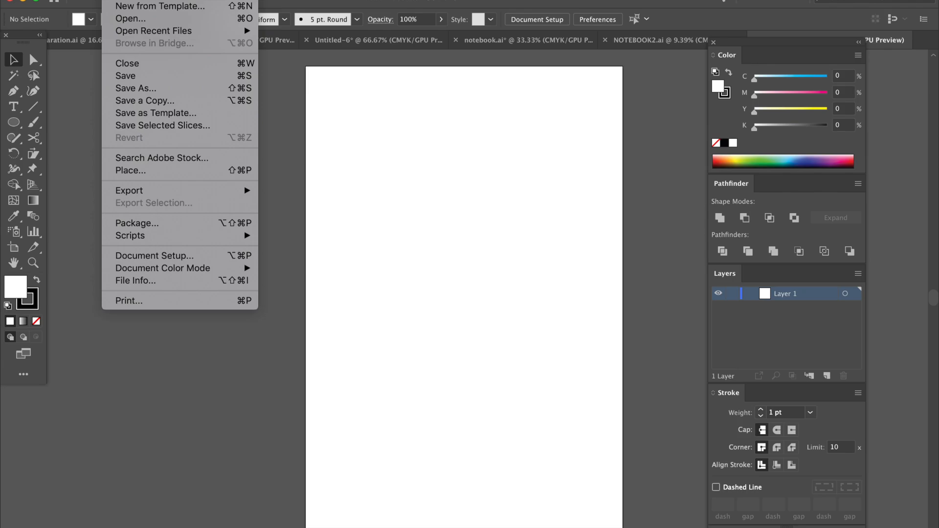
pyautogui.click(331, 423)
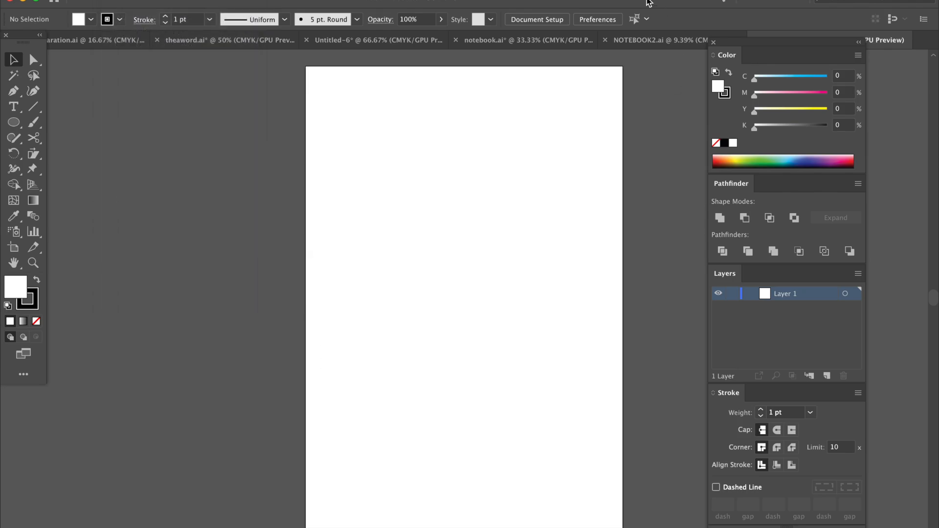
pyautogui.moveTo(671, 4); pyautogui.dragTo(649, 3)
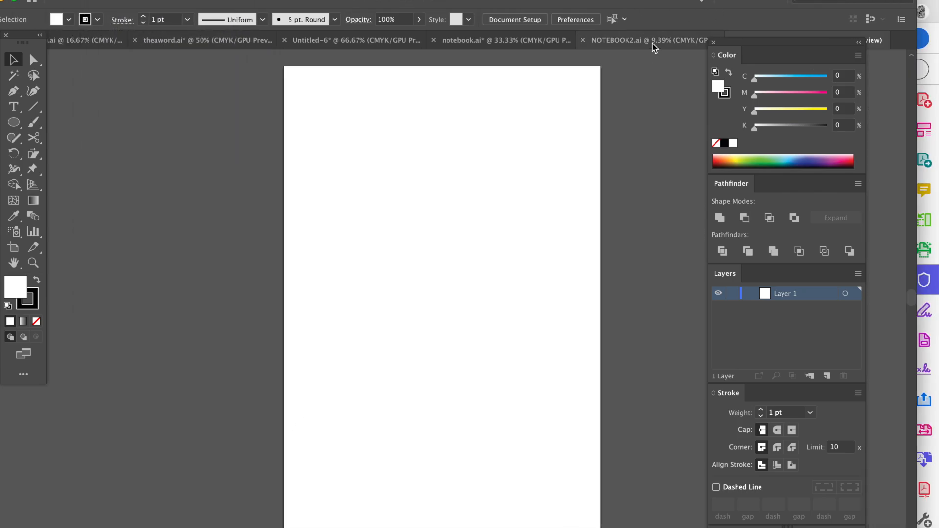
pyautogui.hotkey('ctrl', 'v')
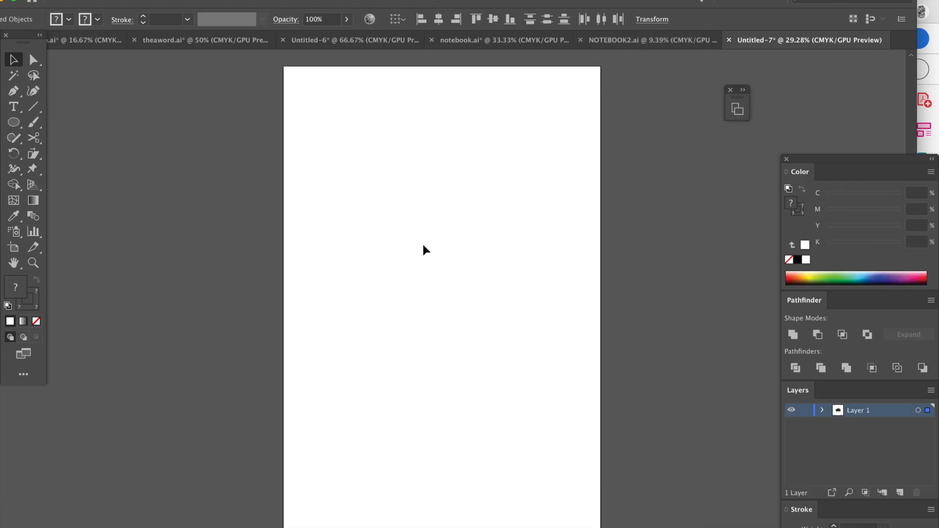
# - Drag the pasted Key/Black sink artwork onto the centre of the 13 × 19 in artboard
pyautogui.click(452, 241)
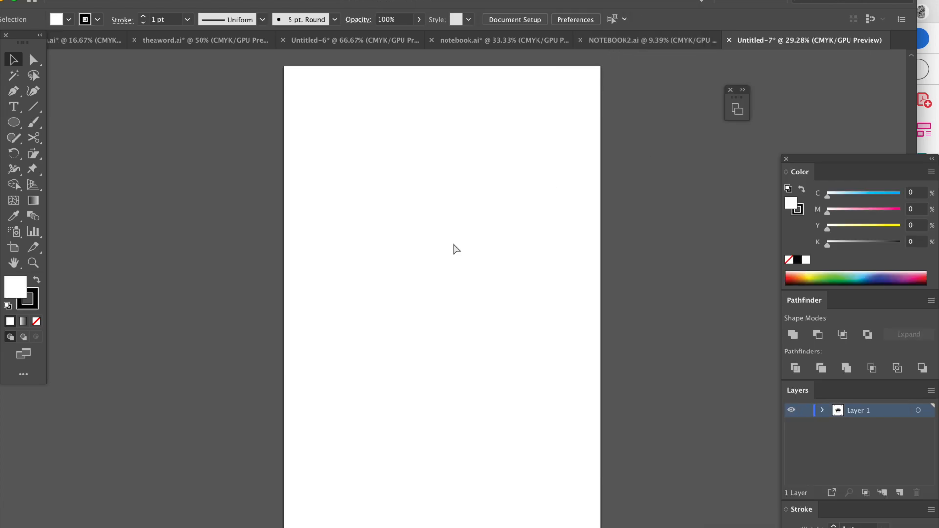
pyautogui.hotkey('ctrl', '-')
pyautogui.hotkey('ctrl', '-')
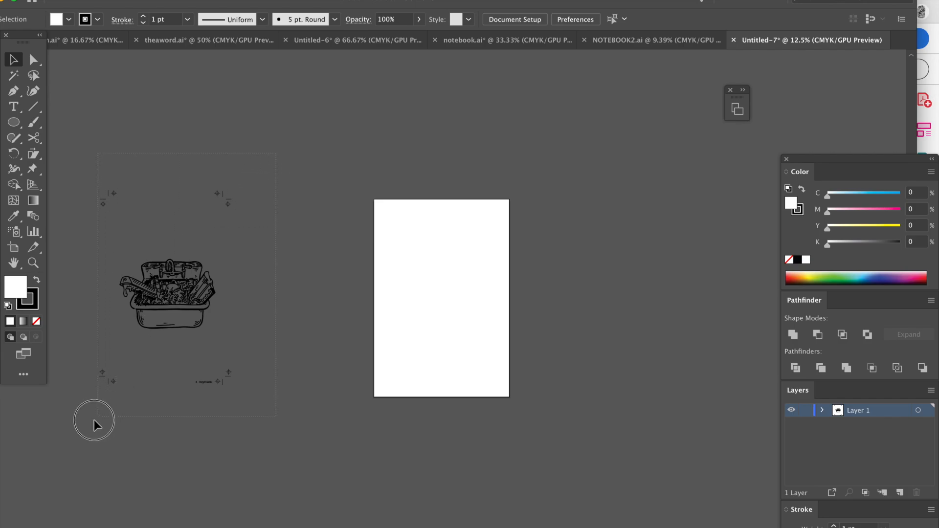
pyautogui.click(180, 319)
pyautogui.moveTo(180, 319)
pyautogui.mouseDown()
pyautogui.moveTo(459, 332)
pyautogui.moveTo(460, 320)
pyautogui.mouseUp()
pyautogui.click(573, 289)
pyautogui.hotkey('ctrl', '+')
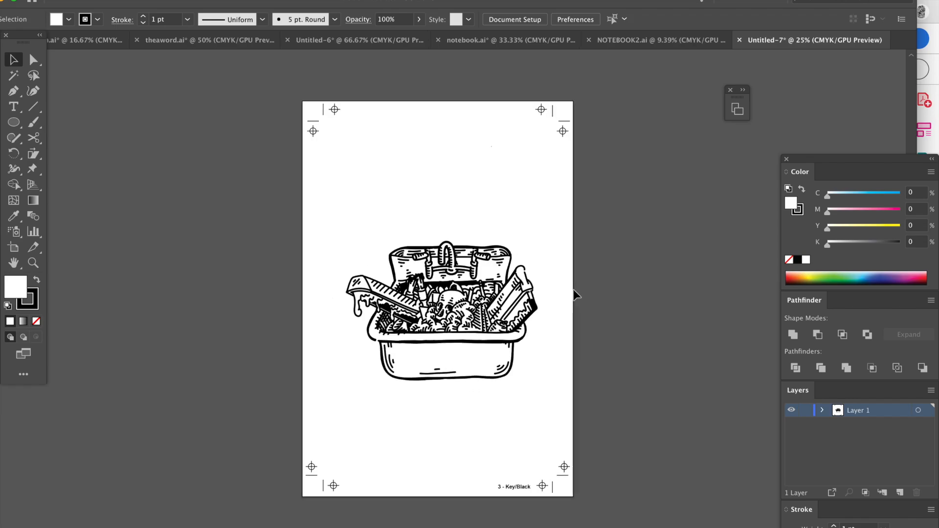
pyautogui.scroll(-2, 573, 289)
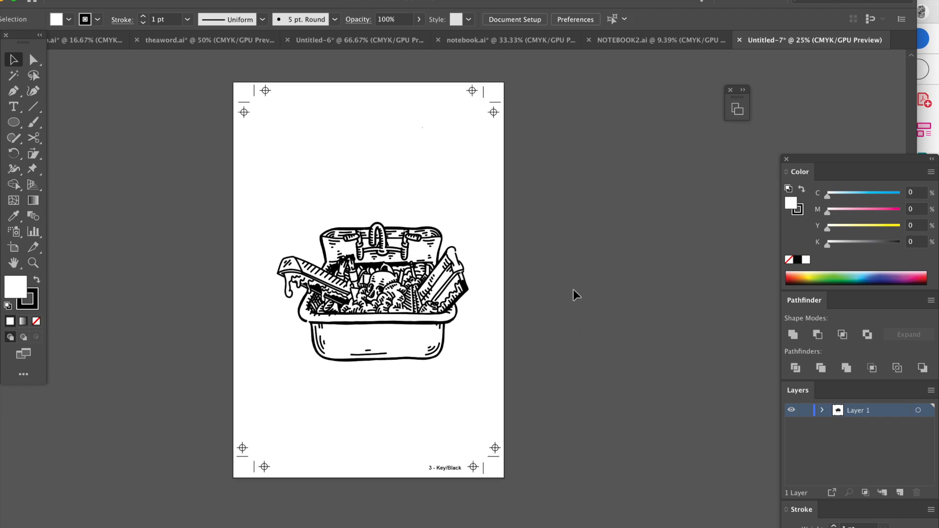